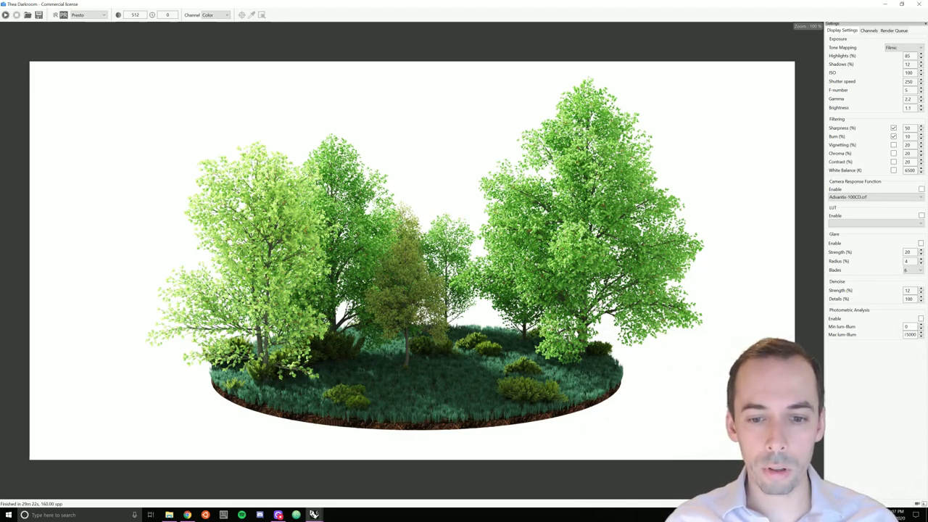
View the render's Alpha channel, switch back to Color, and minimize Darkroom.
left_click(221, 14)
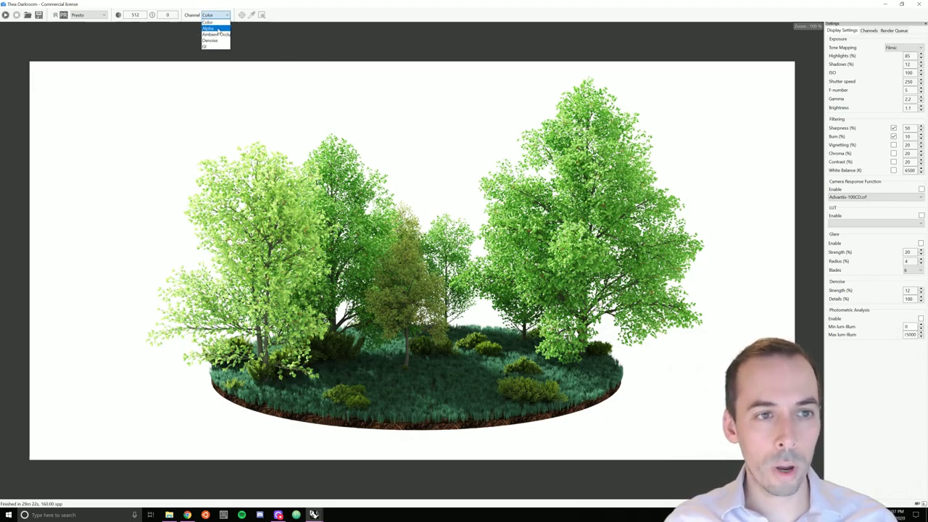
left_click(217, 29)
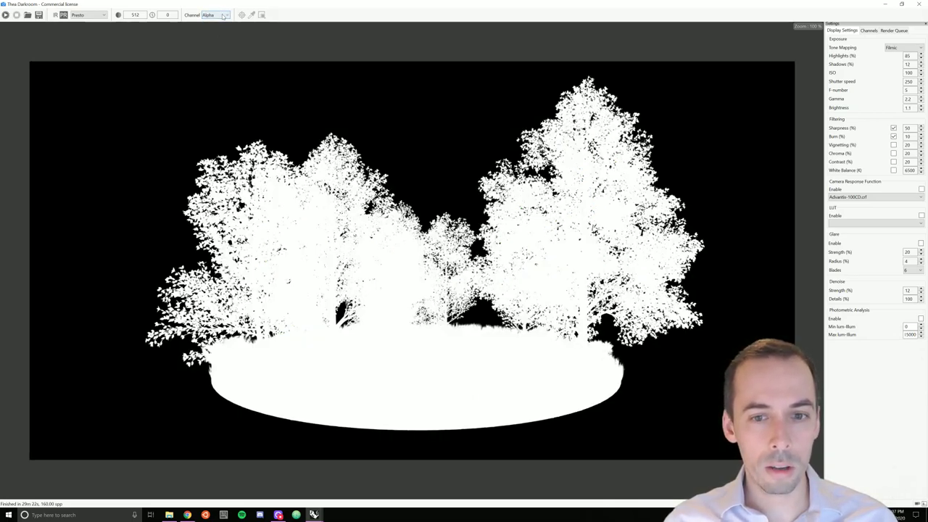
left_click(222, 15)
left_click(211, 22)
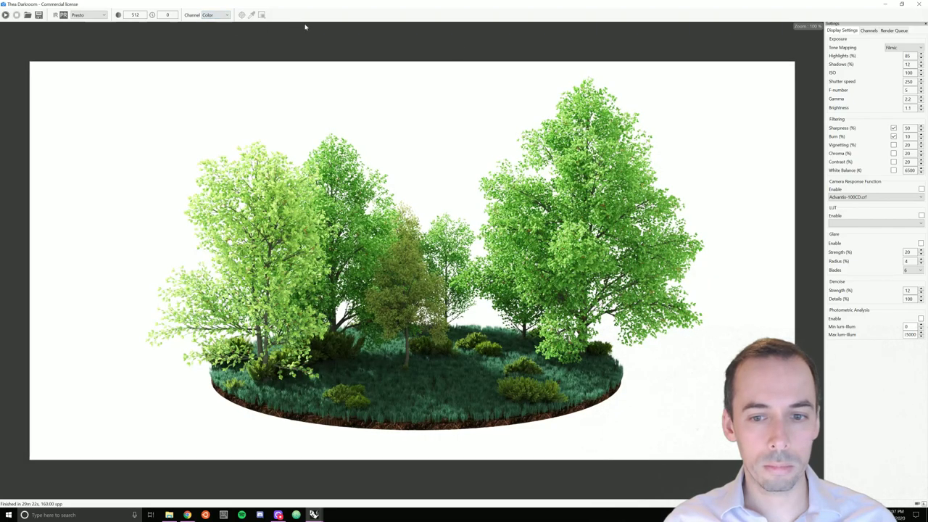
left_click(884, 3)
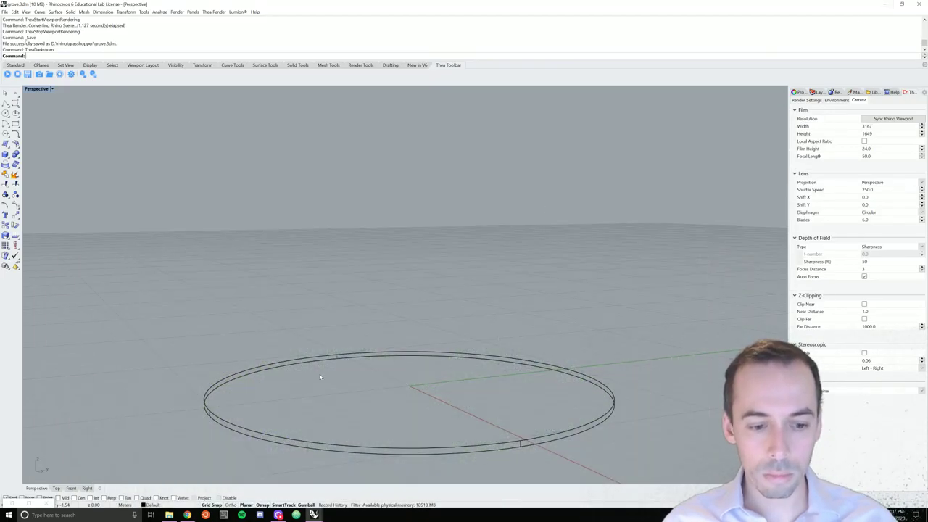
Bring the grove library.3dm Rhino window to the front from the taskbar.
type("gr")
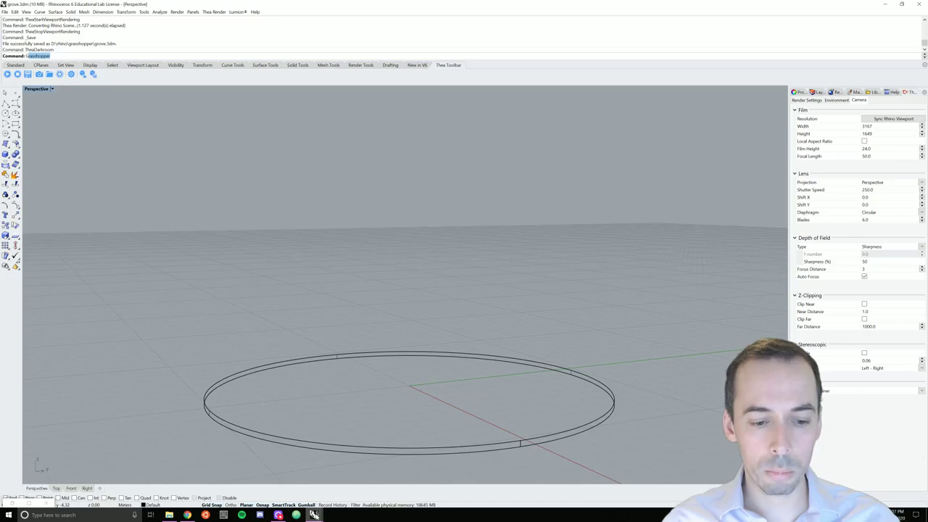
mouse_move(315, 514)
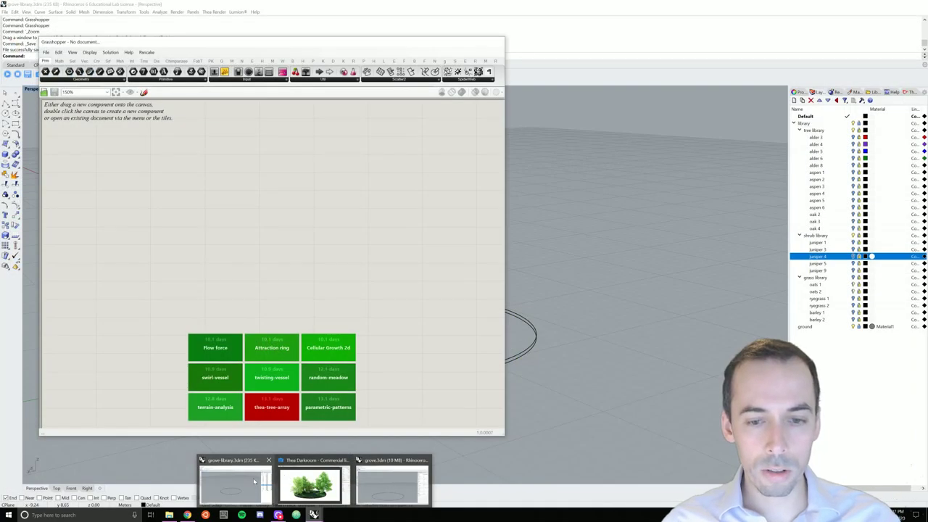
left_click(254, 480)
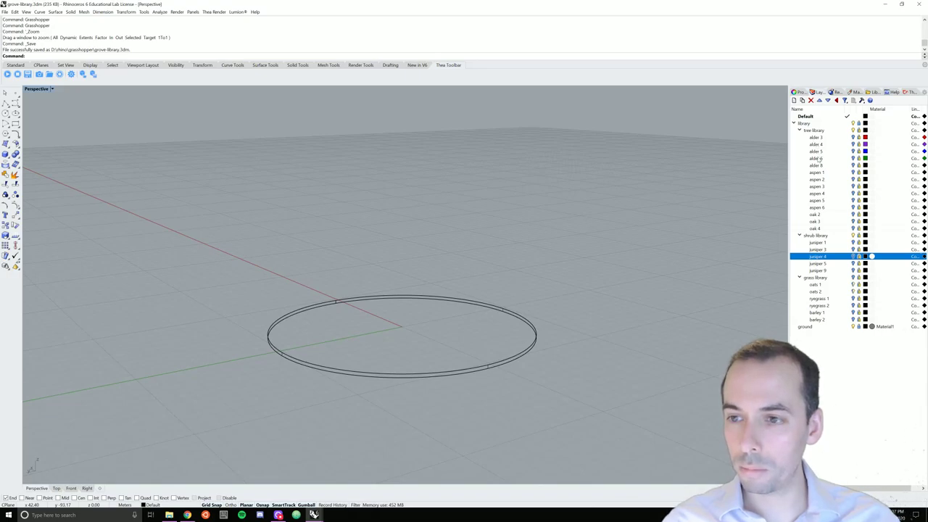
Collapse the tree, shrub and grass library groups in the Layers panel.
left_click(811, 124)
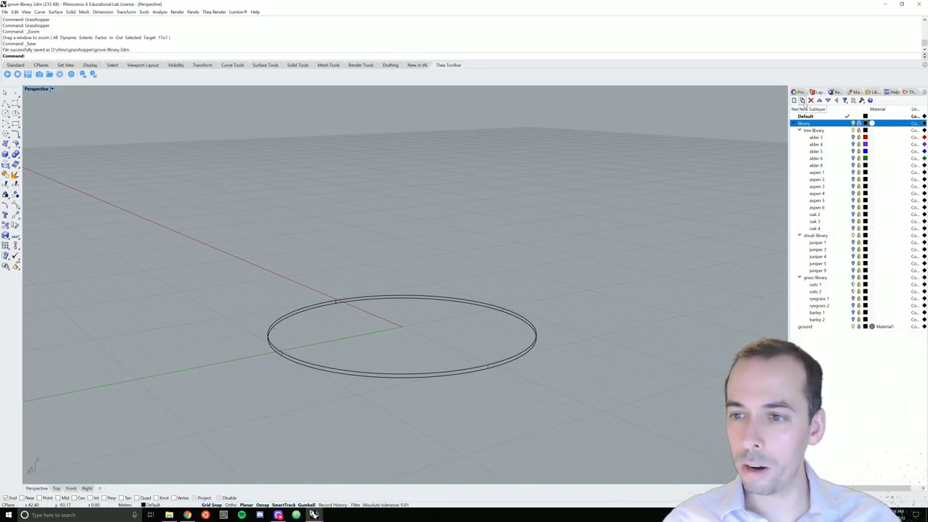
left_click(816, 131)
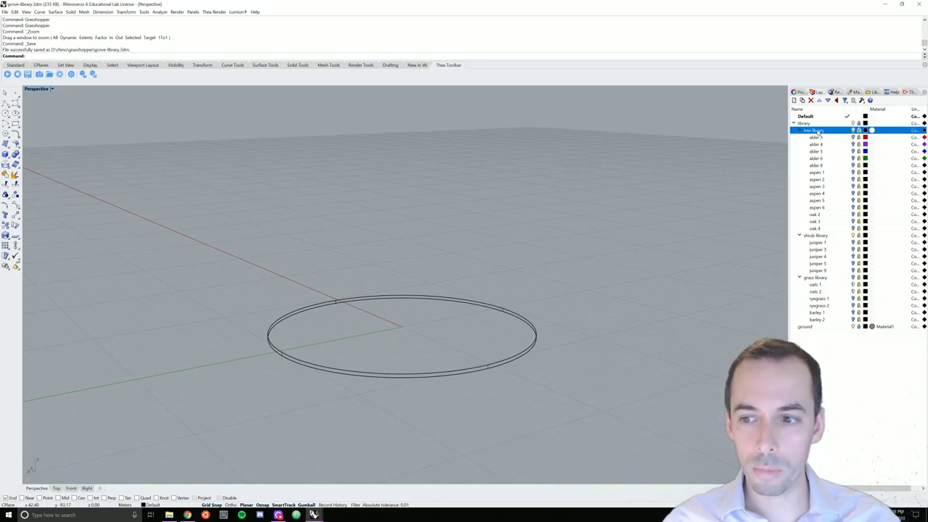
left_click(800, 130)
left_click(799, 137)
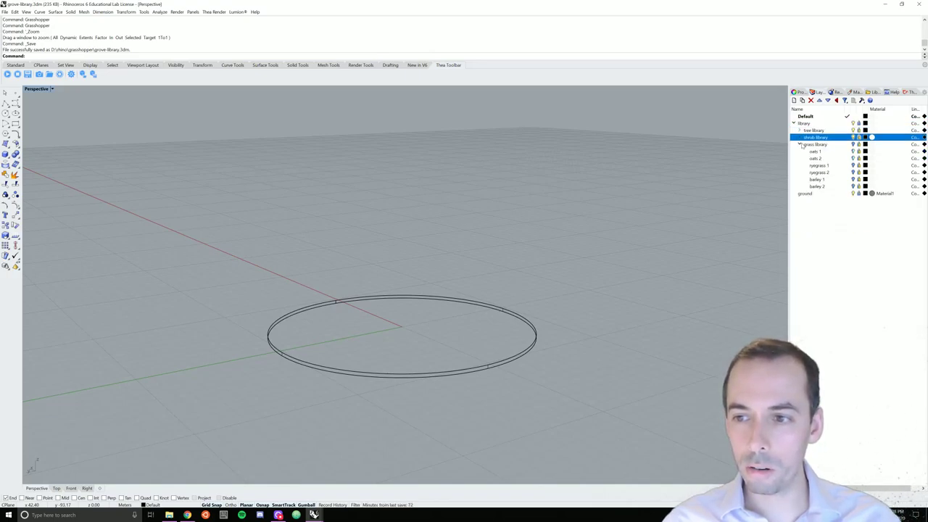
left_click(800, 144)
left_click(815, 131)
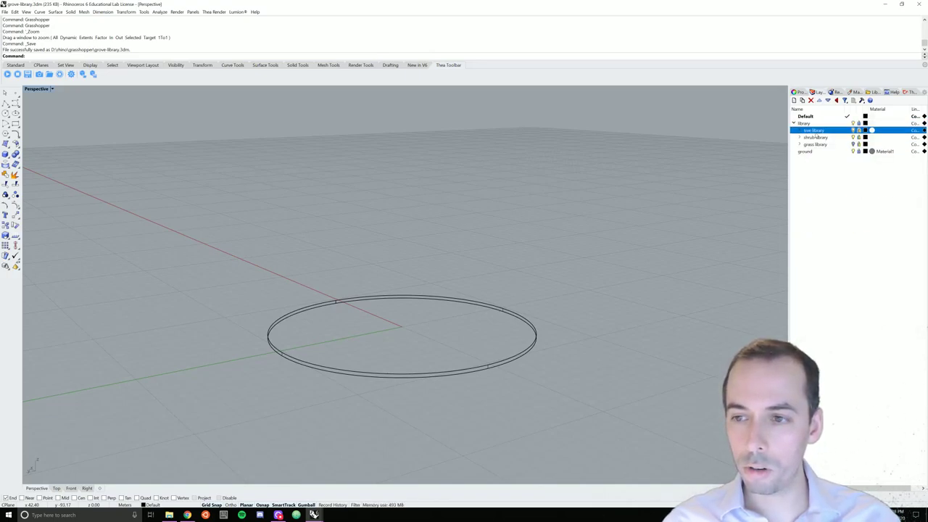
left_click(815, 137)
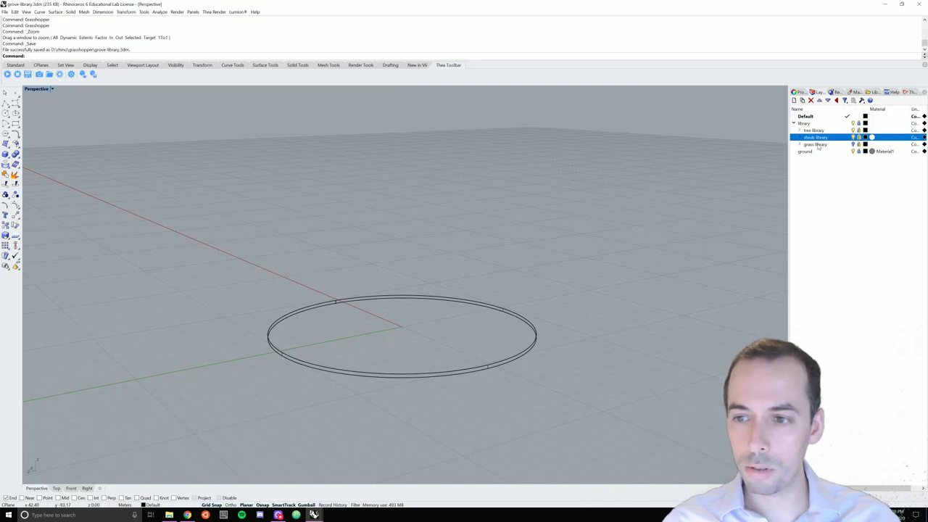
left_click(817, 144)
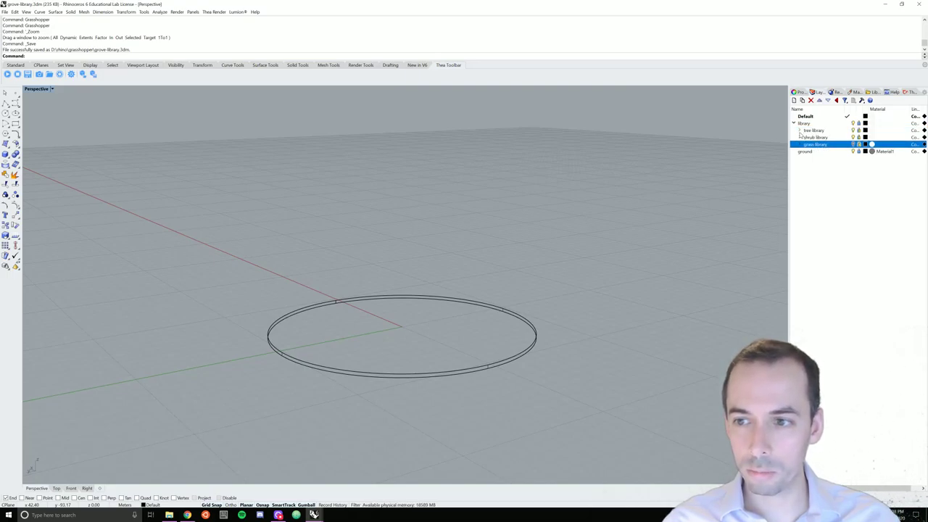
Expand the tree library to review its alder 3 to alder 8 layers.
left_click(800, 131)
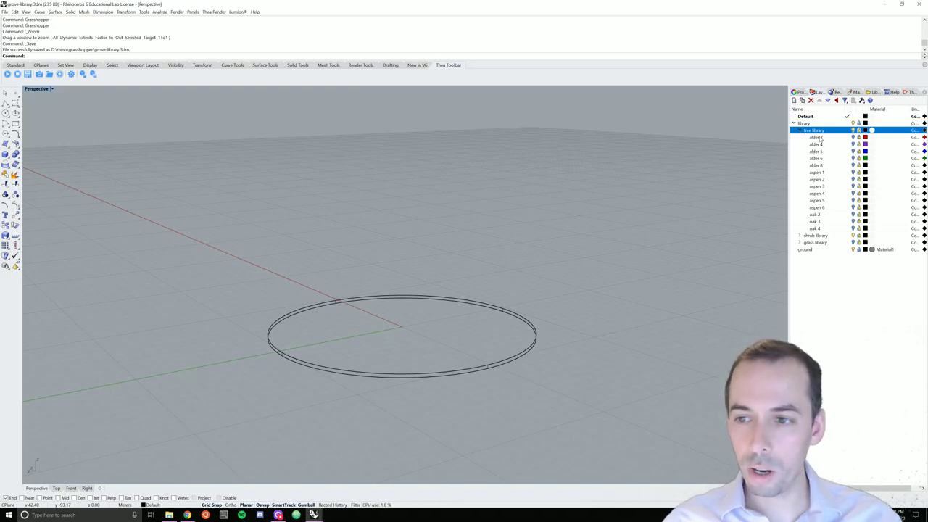
left_click(816, 138)
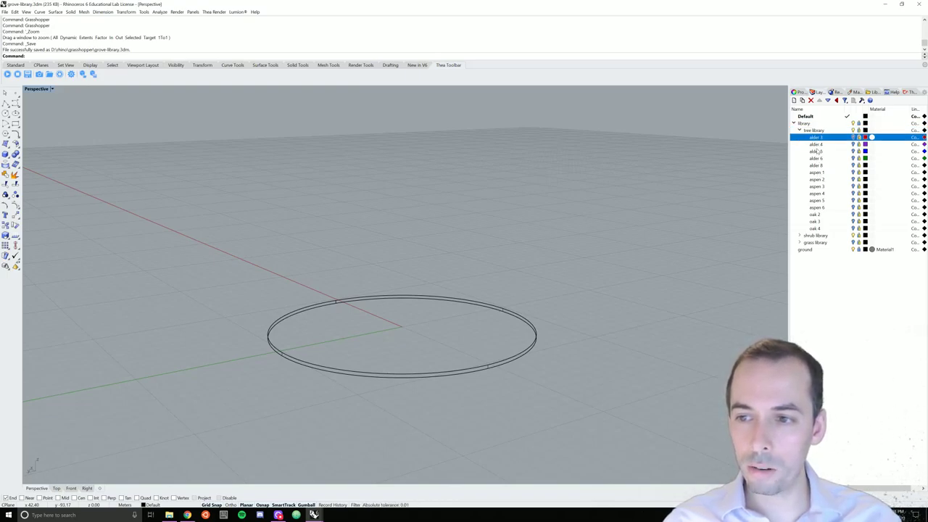
left_click(817, 145)
left_click(819, 137)
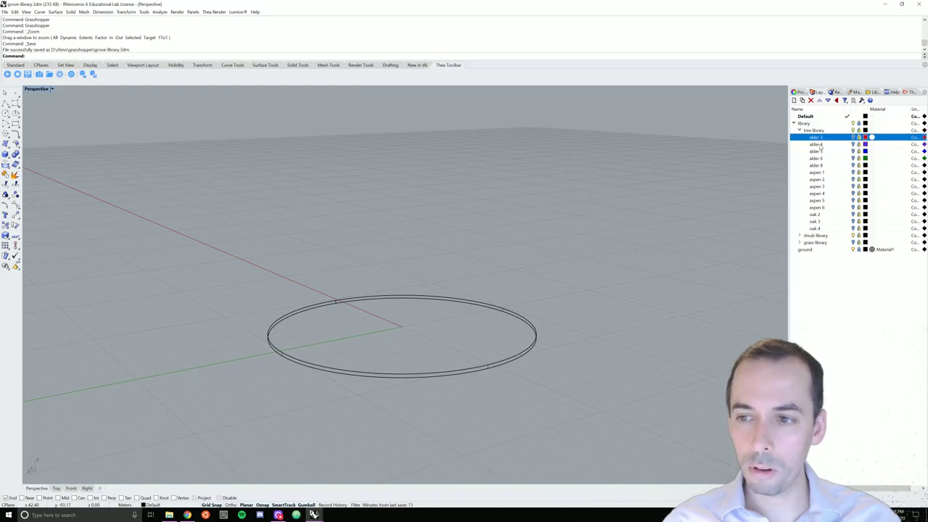
left_click(821, 166)
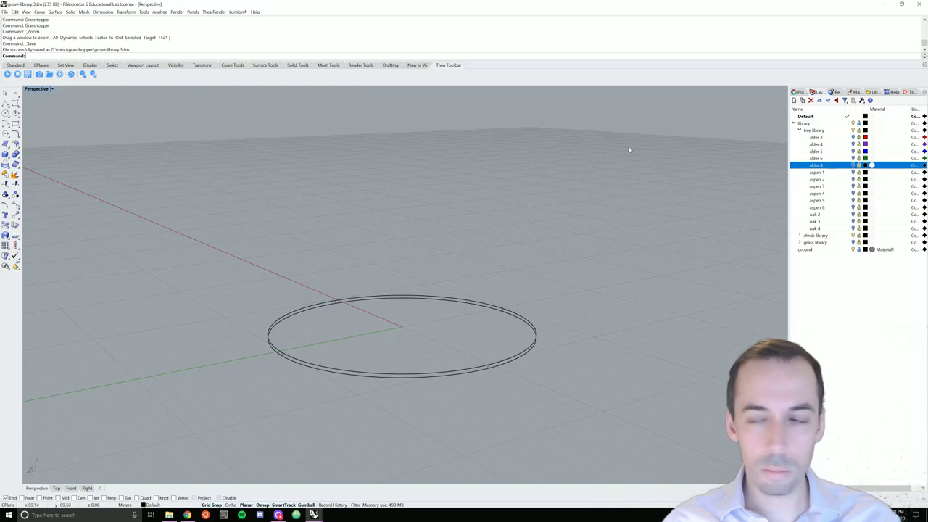
Create an alder 7 sublayer under tree library and move it up above alder 8.
left_click(817, 131)
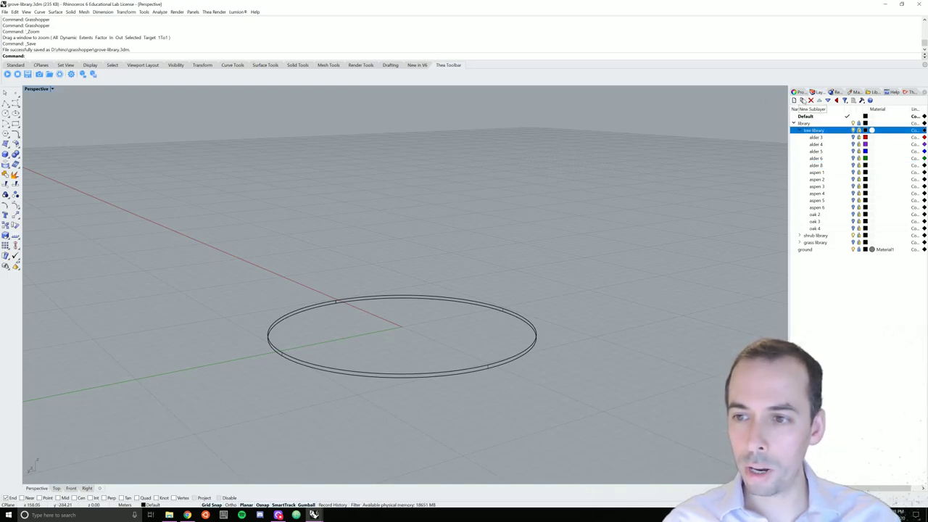
left_click(802, 101)
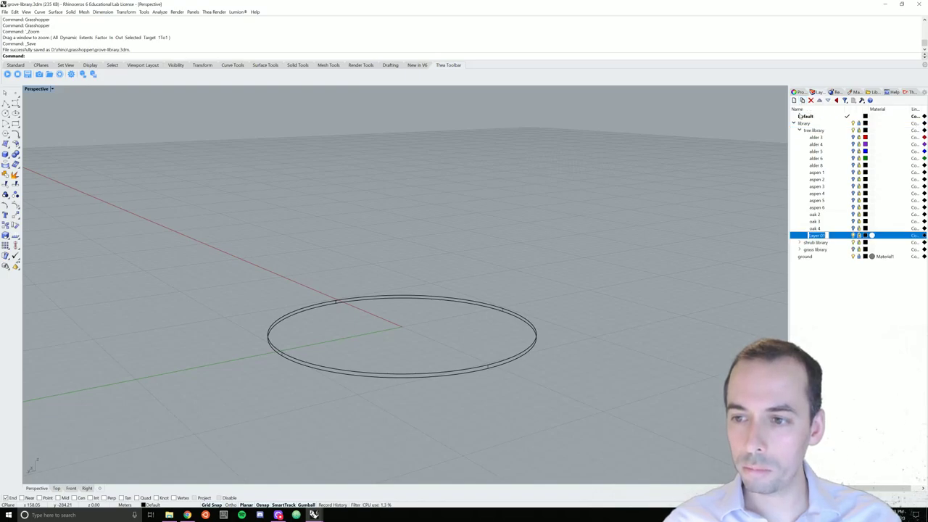
type("o")
type("lder")
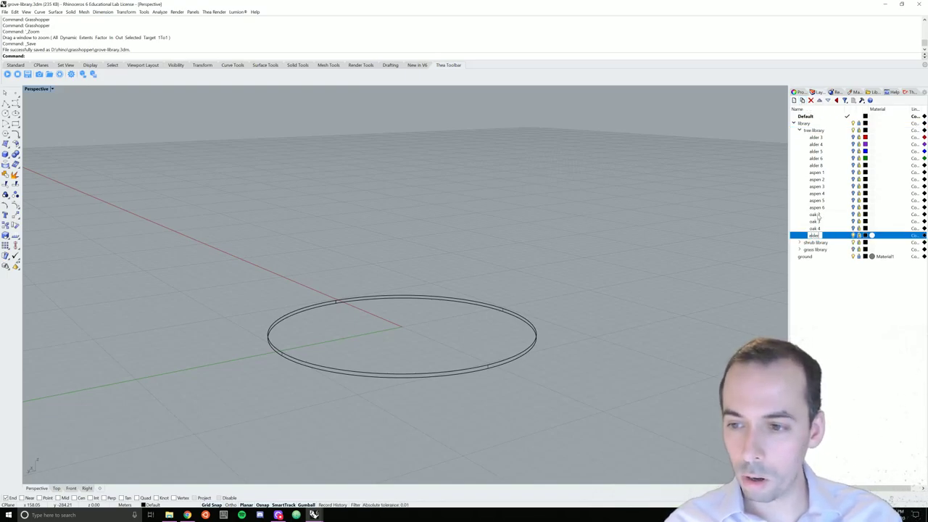
type(" 7")
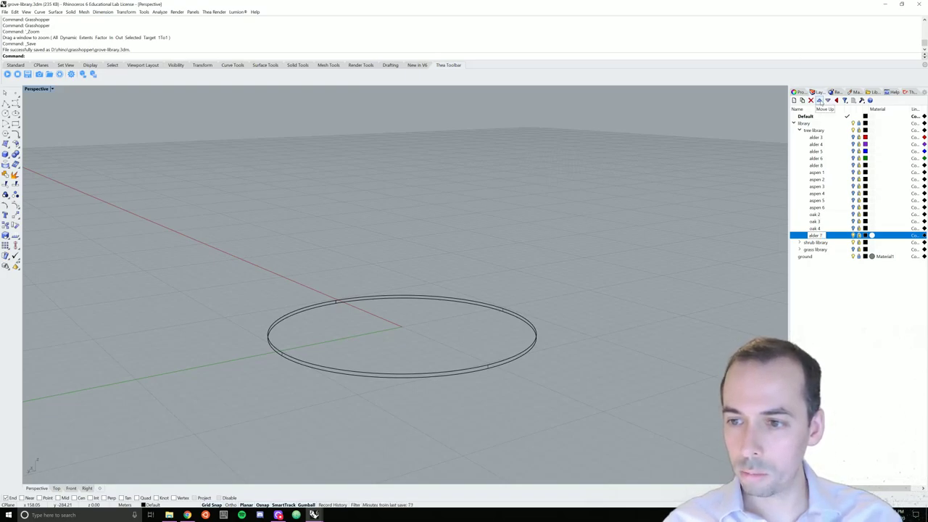
left_click(819, 101)
left_click(819, 101)
left_click(819, 101)
left_click(819, 102)
left_click(819, 102)
left_click(819, 101)
left_click(819, 101)
left_click(819, 101)
left_click(819, 101)
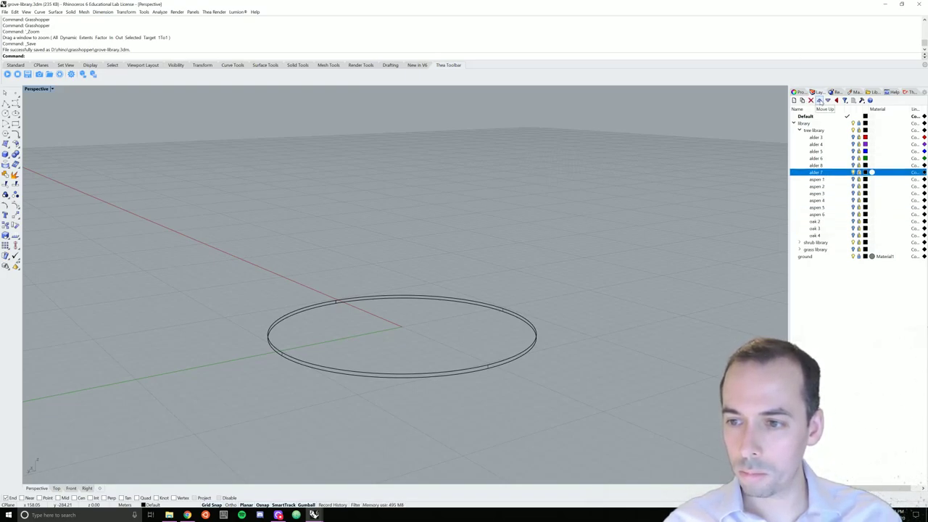
left_click(819, 101)
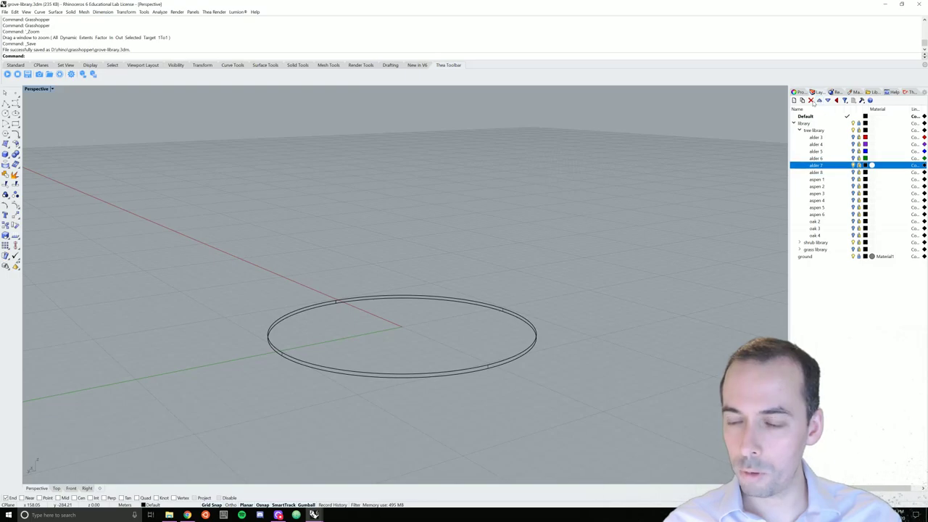
Open the Thea Model Browser, widen its list, and scroll to the Xfrog collections.
left_click(82, 76)
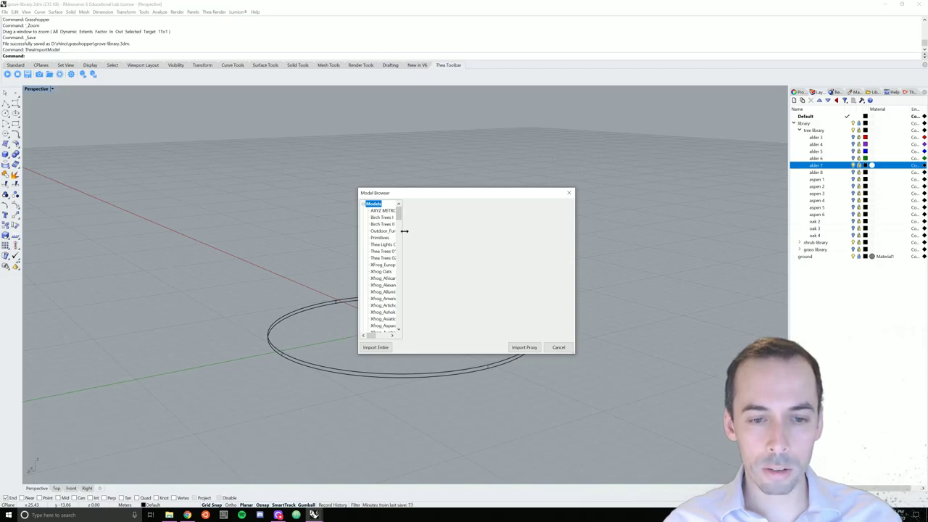
left_click_drag(404, 231, 434, 232)
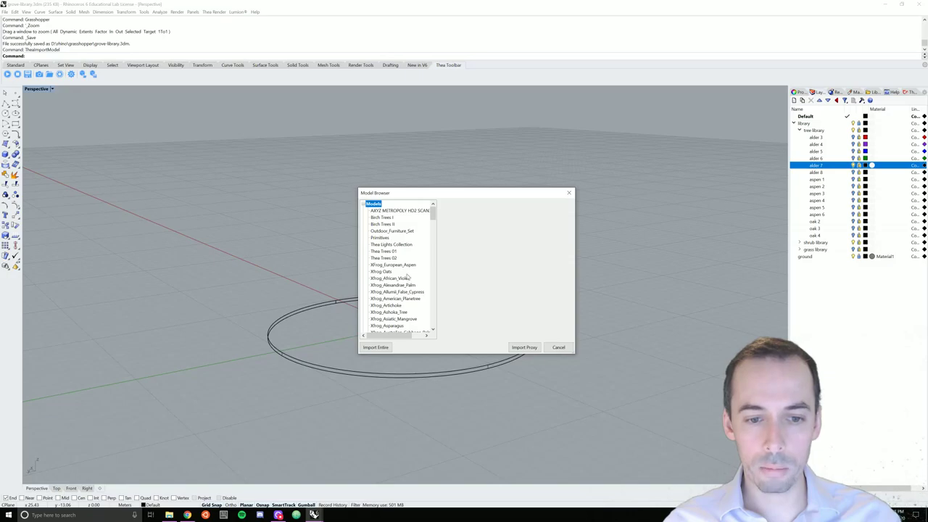
scroll(407, 276, "down", 4)
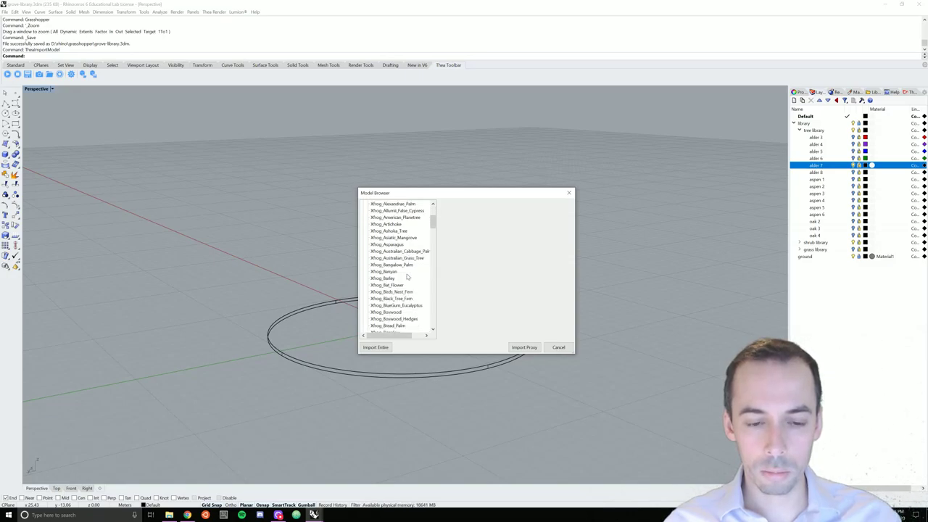
scroll(407, 276, "up", 2)
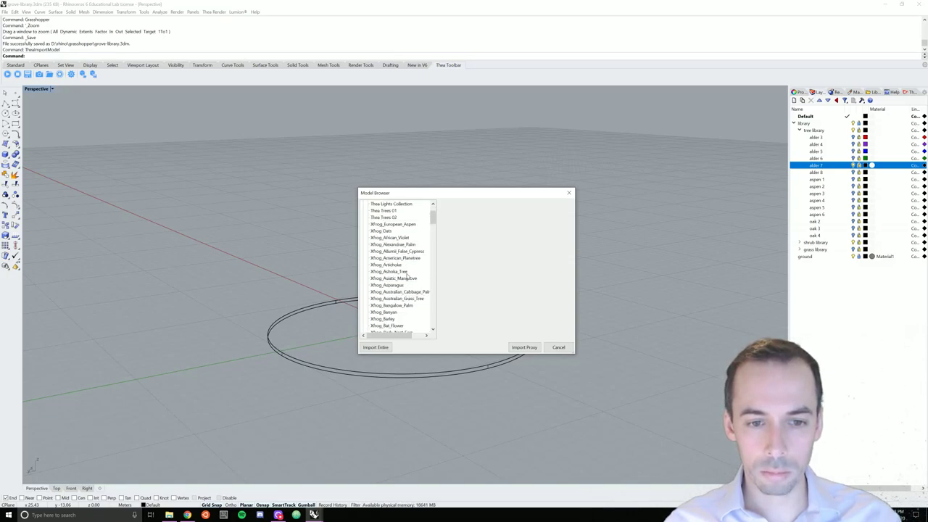
scroll(407, 276, "down", 6)
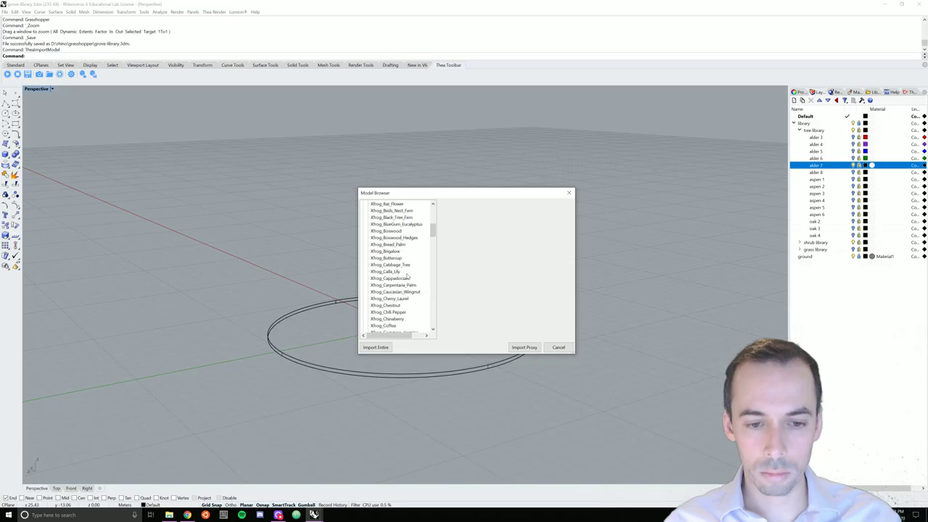
scroll(407, 276, "down", 6)
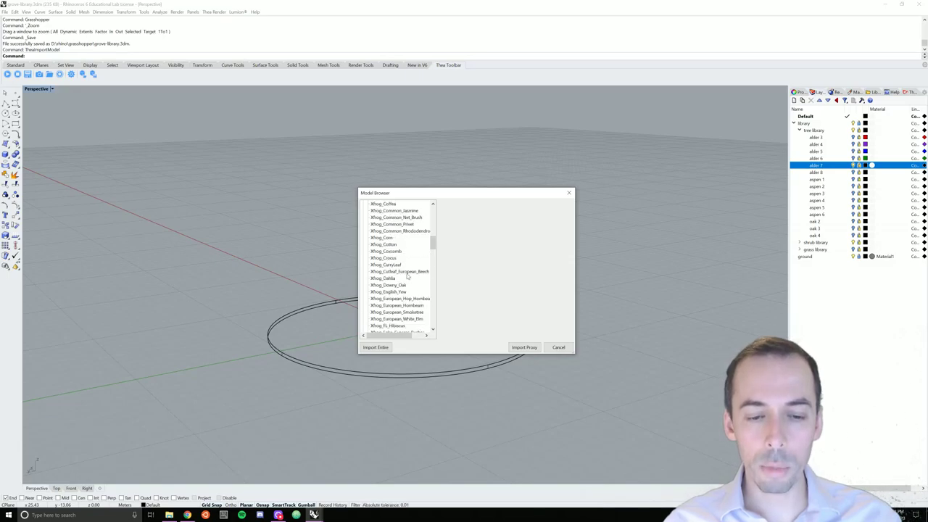
scroll(408, 276, "down", 3)
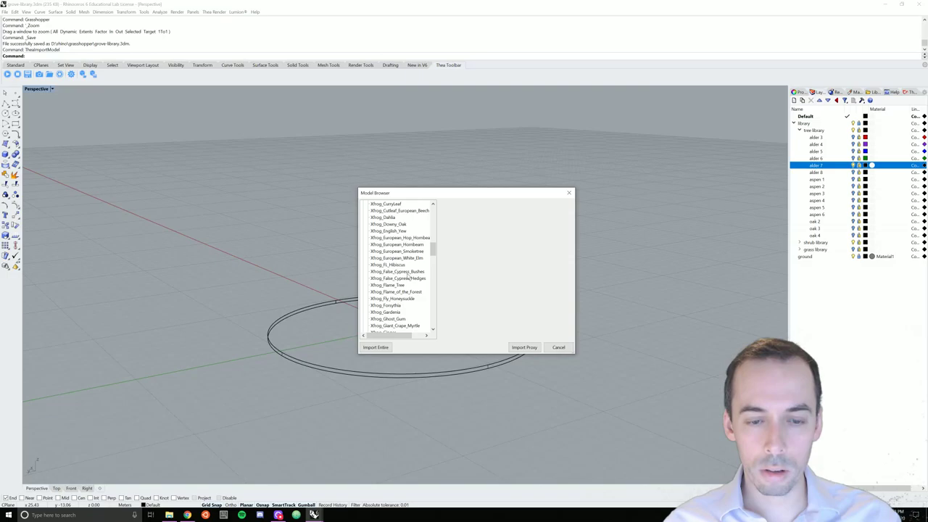
scroll(410, 276, "down", 1)
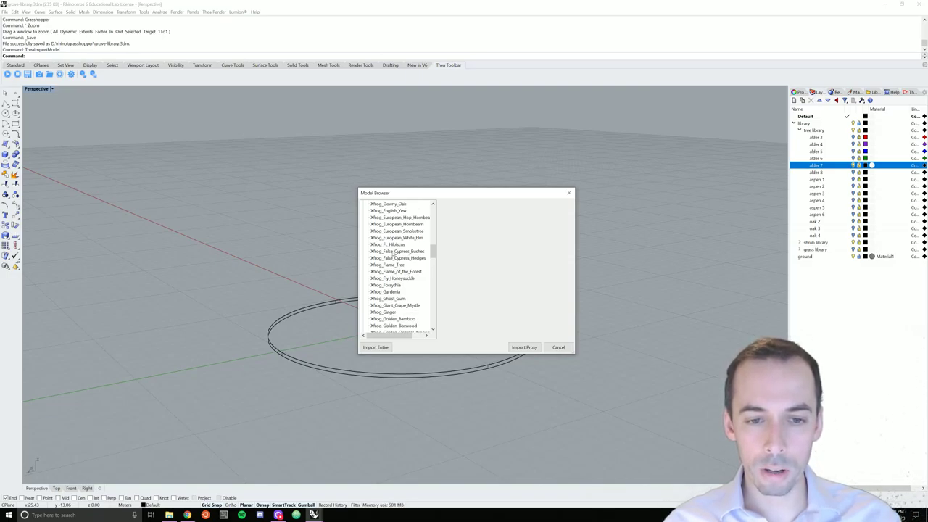
scroll(411, 254, "down", 4)
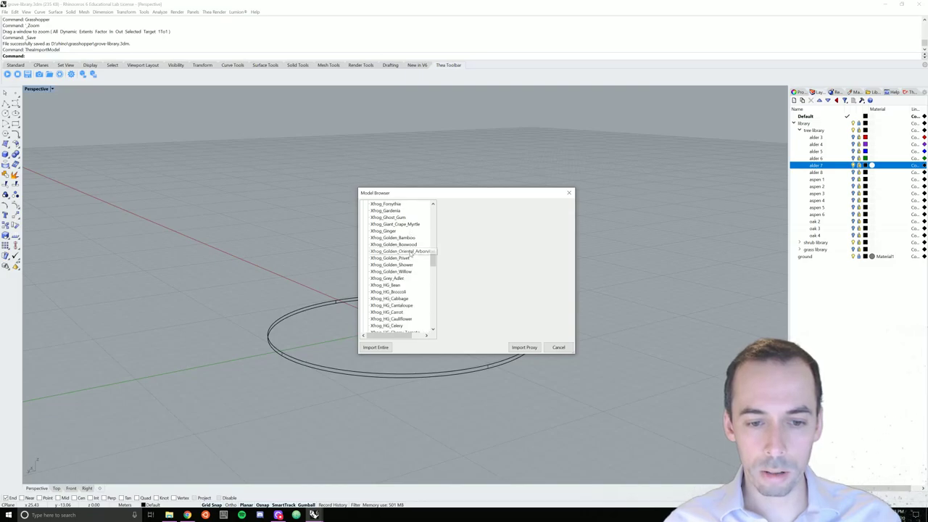
Pick GreyAlder7 from Xfrog_Grey_Adler and import it as a proxy.
left_click(404, 280)
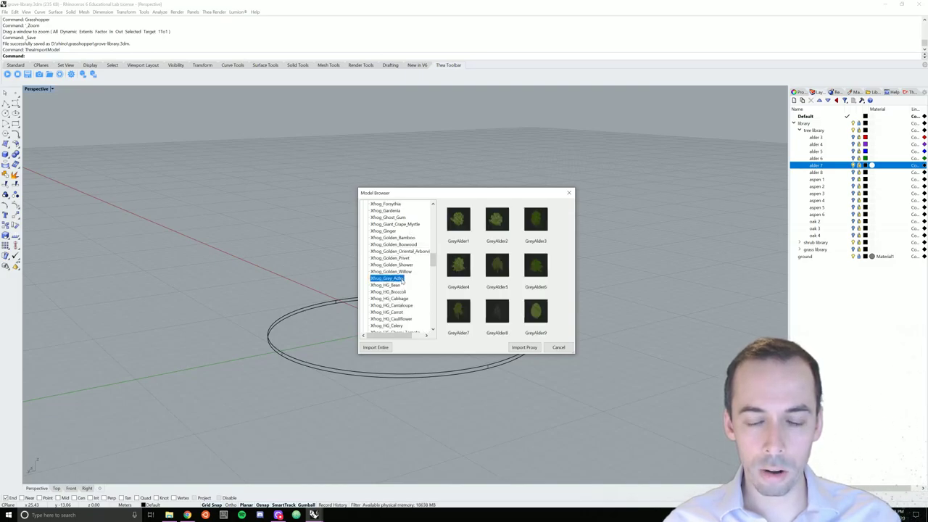
left_click(458, 310)
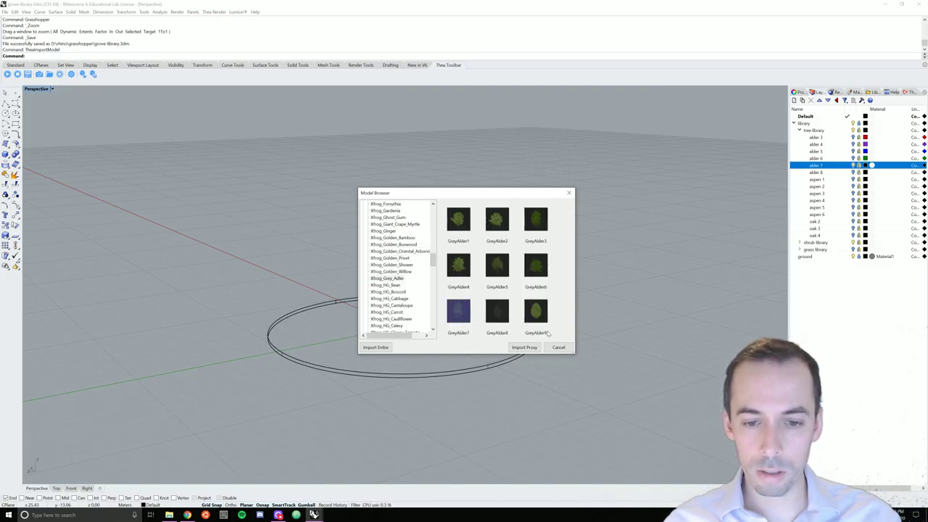
left_click(526, 348)
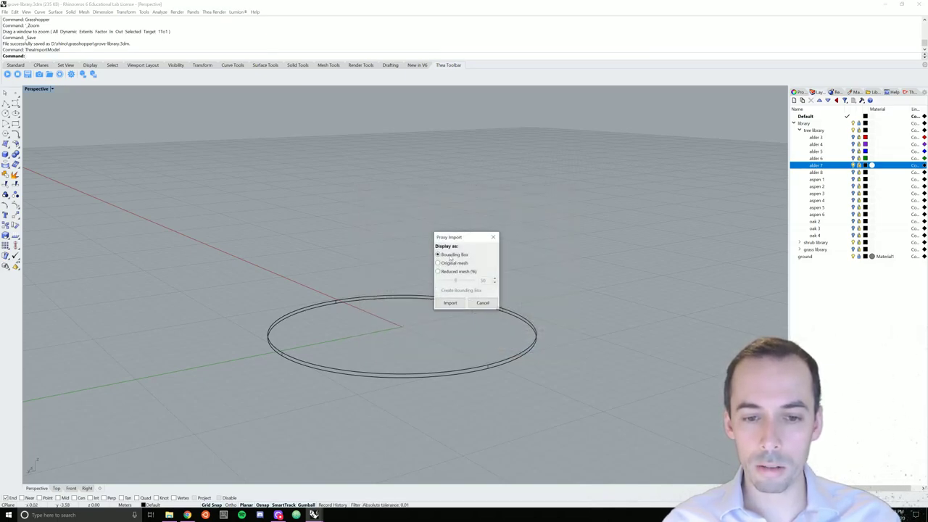
Insert the tree proxy as a bounding box at the origin 0,0.
left_click(450, 303)
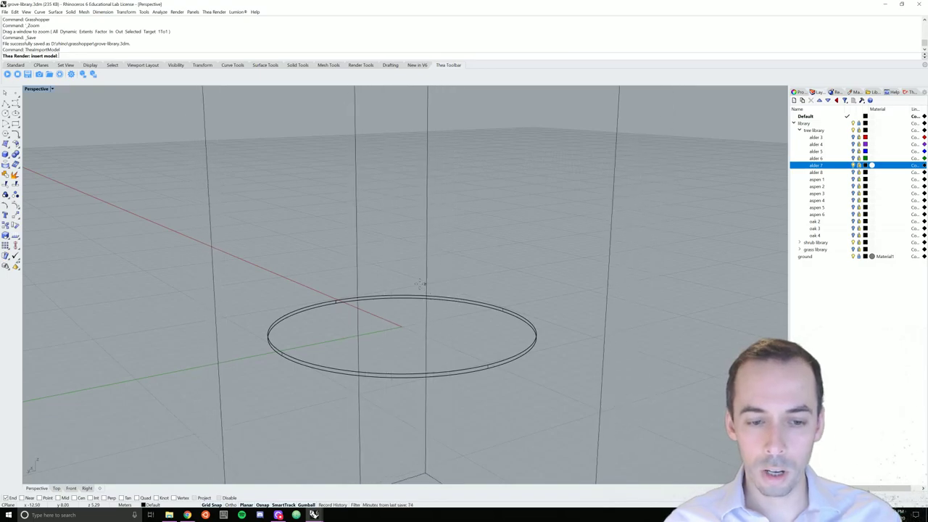
type("0,0")
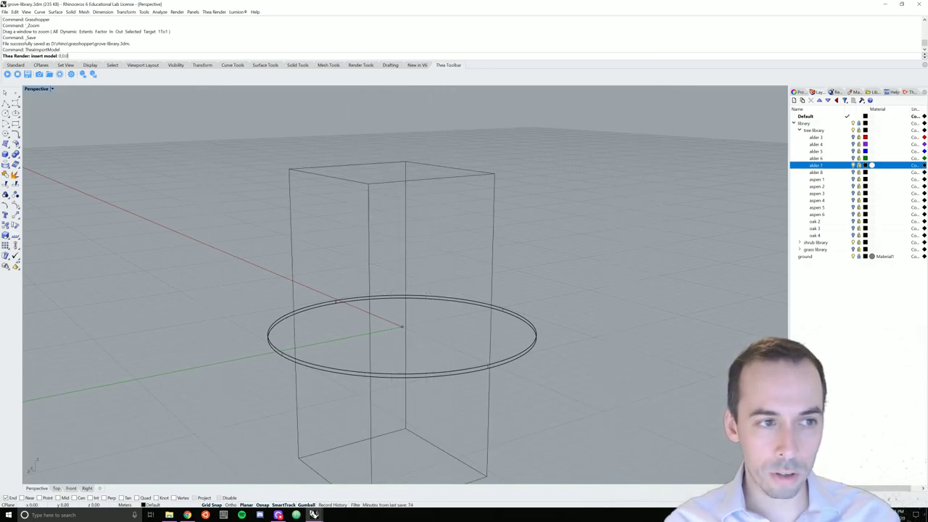
key("Return")
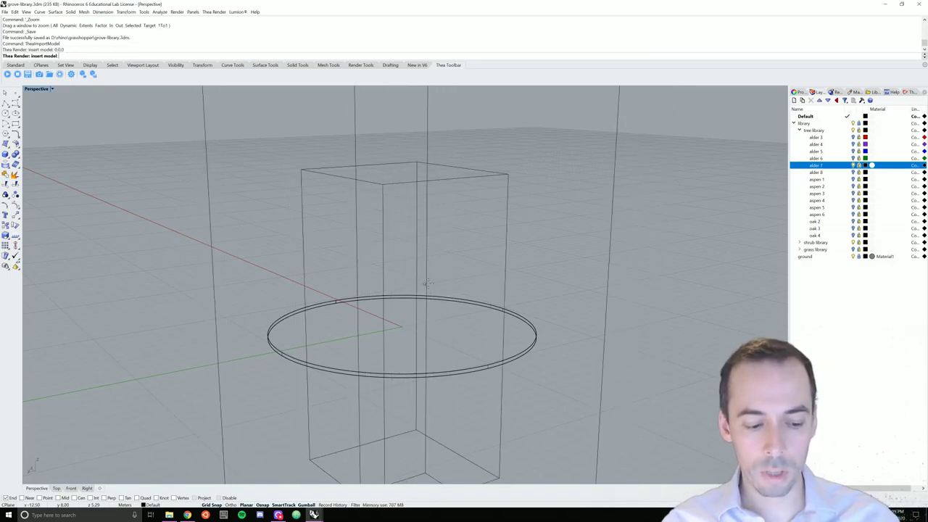
key("Return")
Raise the tree proxy with the gumball Z arrow toward the ground disc.
left_click(420, 254)
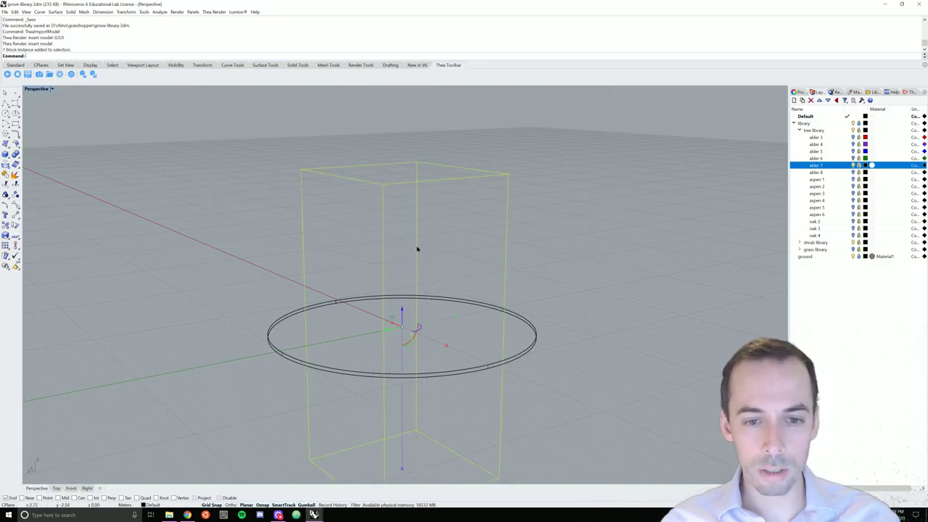
scroll(421, 247, "down", 5)
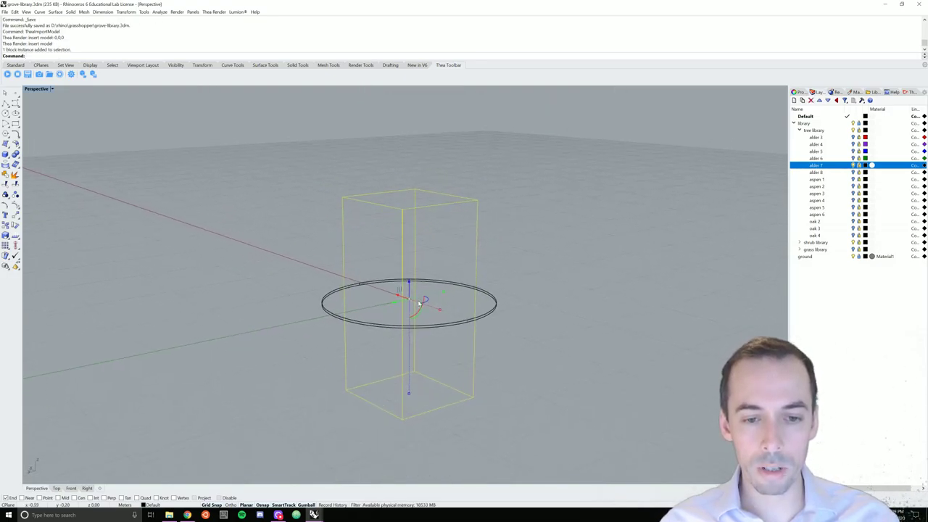
left_click_drag(410, 286, 403, 228)
right_click_drag(435, 321, 432, 303)
scroll(425, 268, "up", 3)
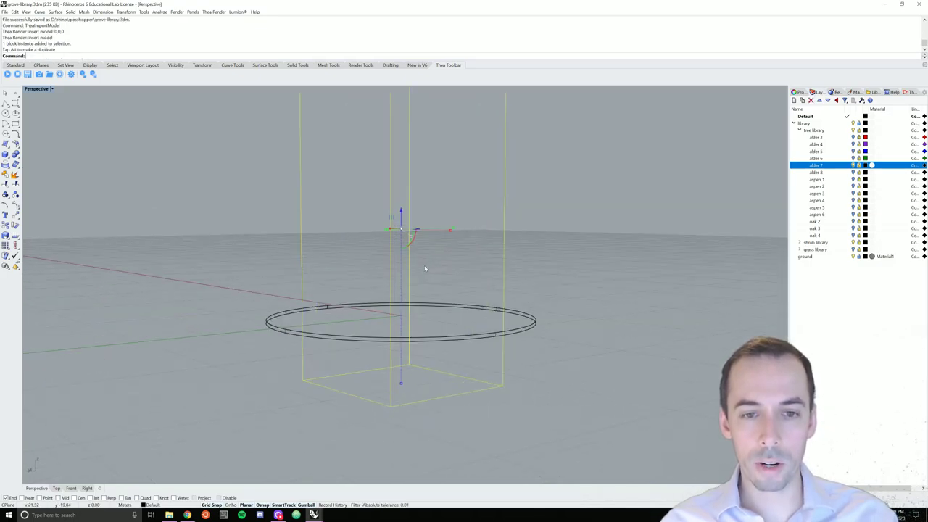
right_click_drag(435, 272, 447, 301, "shift")
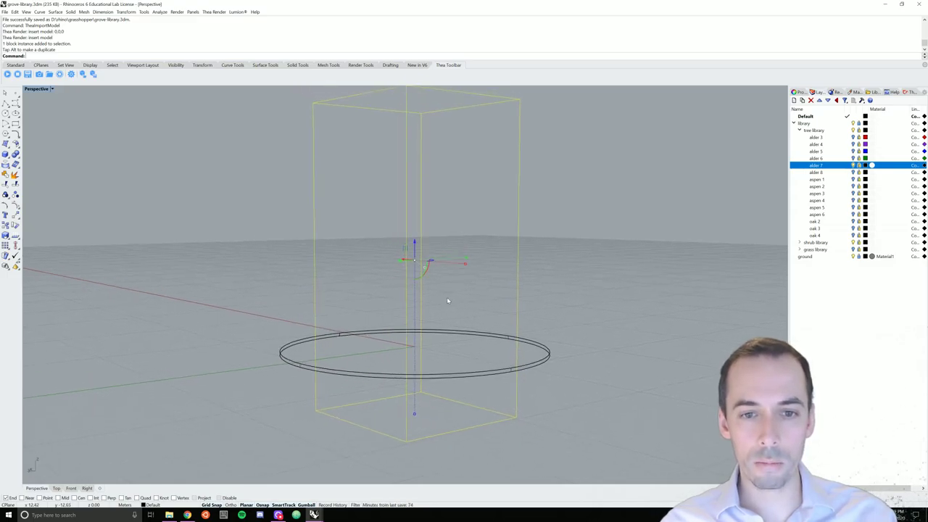
scroll(448, 301, "down", 1)
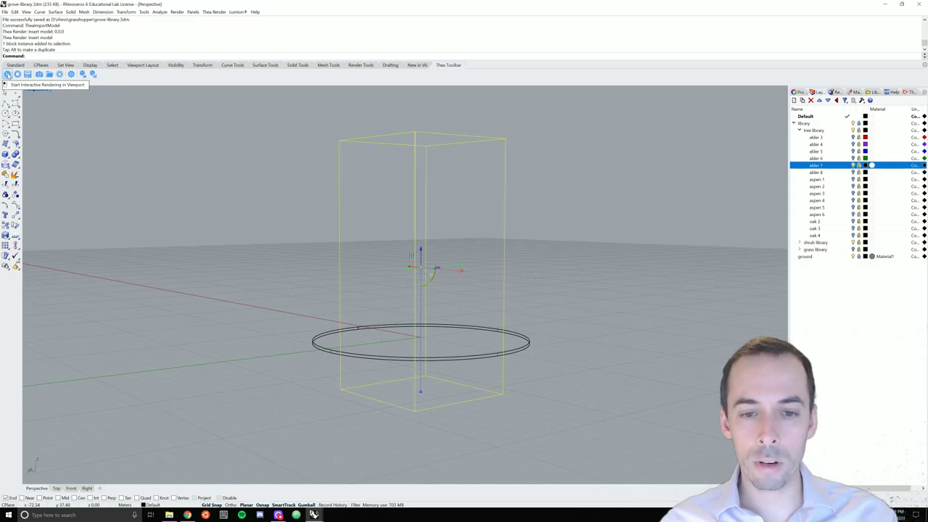
Preview in Thea interactive rendering and fine-tune the tree's height on the disc.
left_click(7, 74)
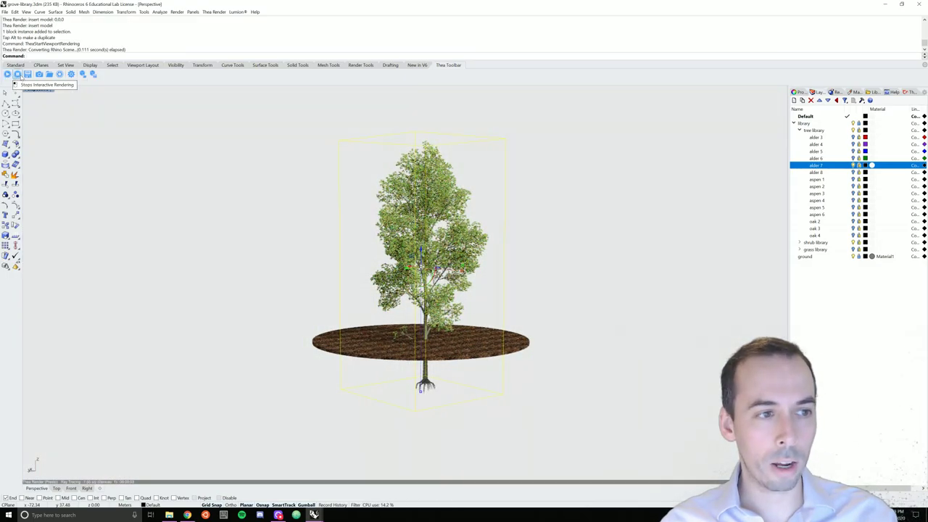
left_click(17, 74)
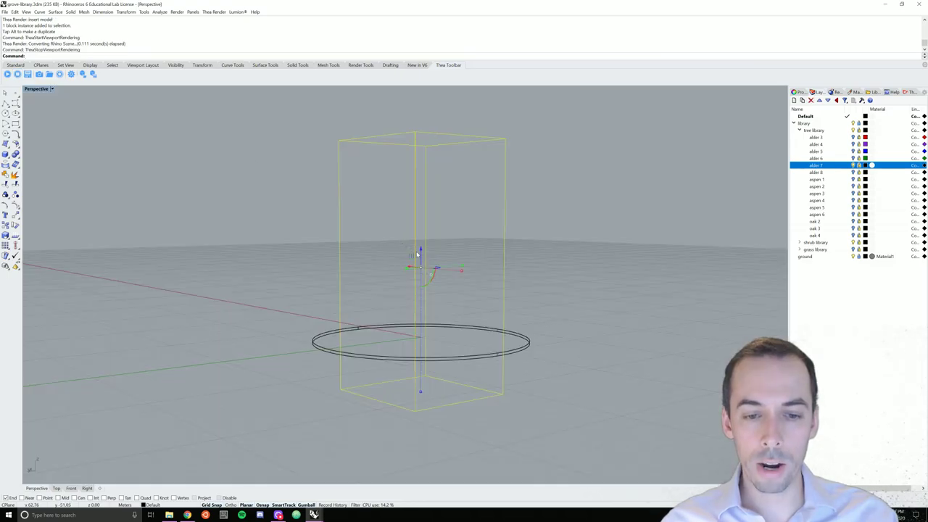
scroll(412, 258, "down", 2)
scroll(417, 264, "down", 2)
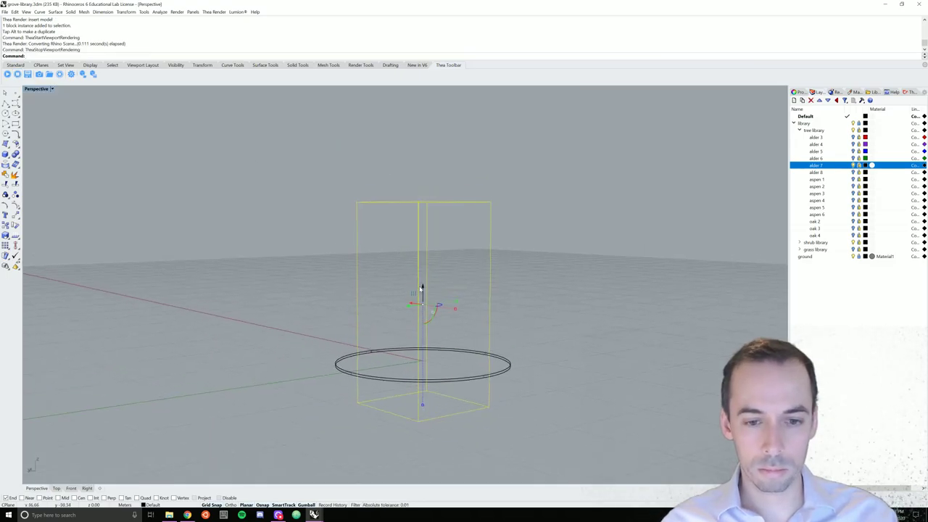
left_click_drag(420, 287, 424, 263)
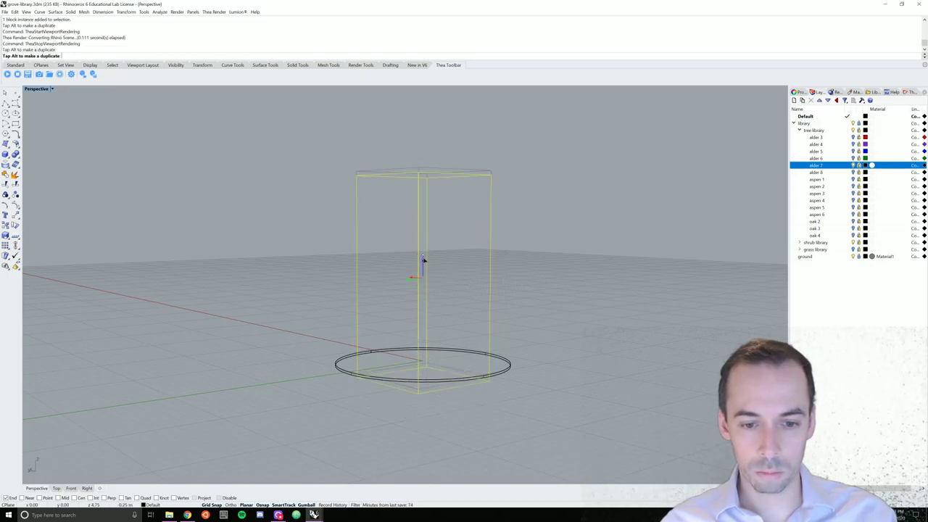
left_click(7, 74)
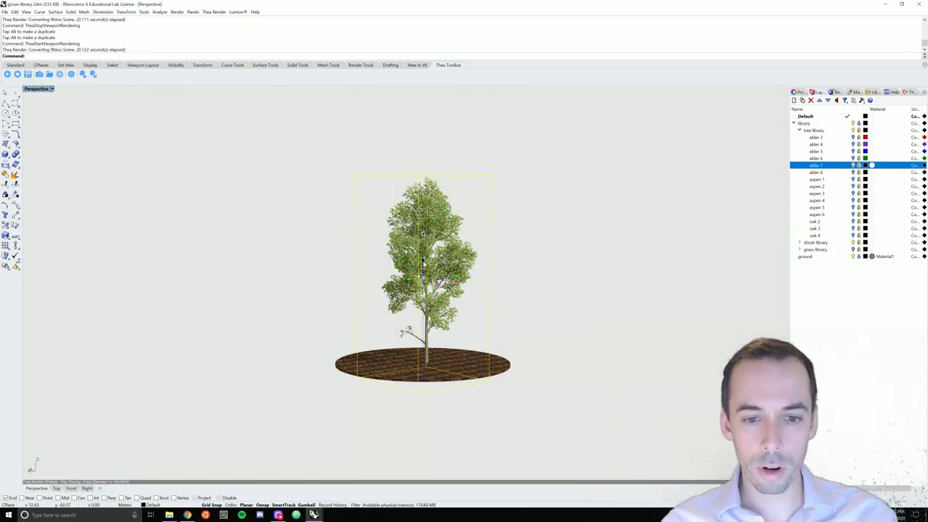
left_click_drag(423, 260, 422, 258)
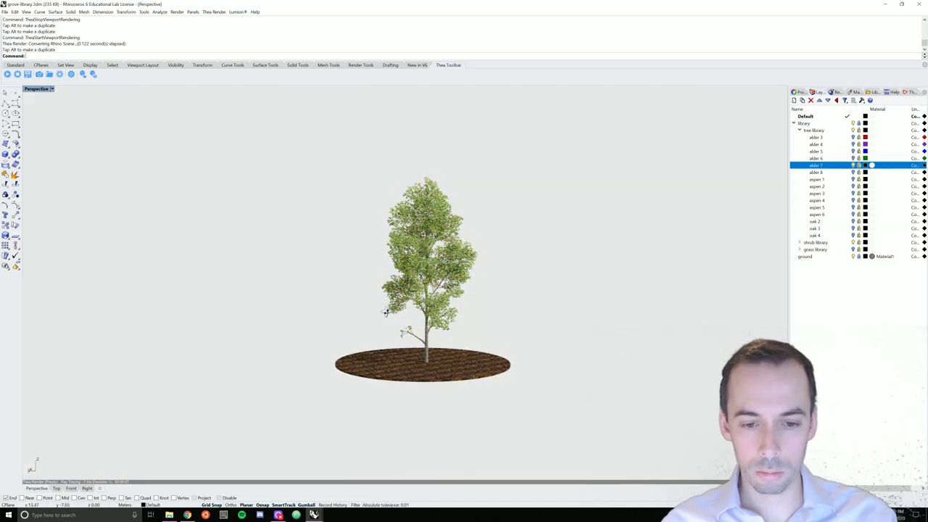
key("Escape")
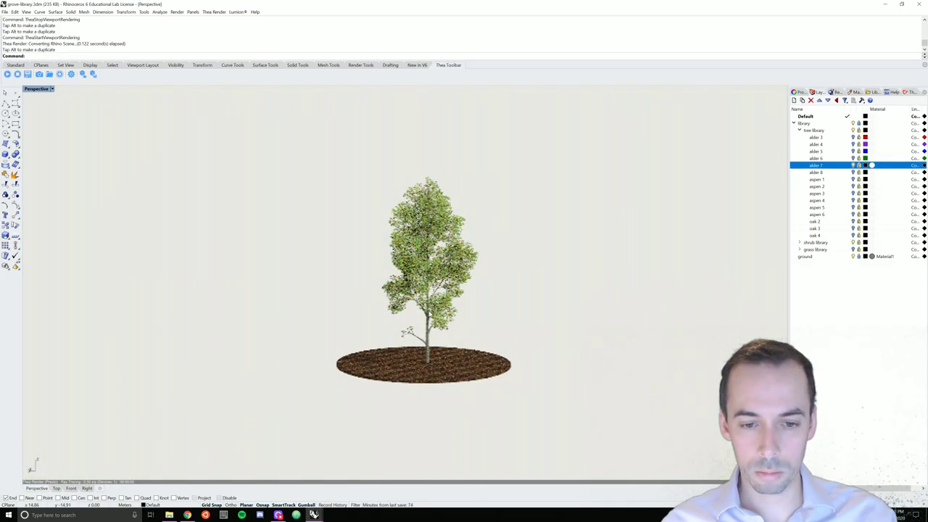
Readjust the tree's vertical position and recheck its base with a fresh interactive render.
left_click(422, 260)
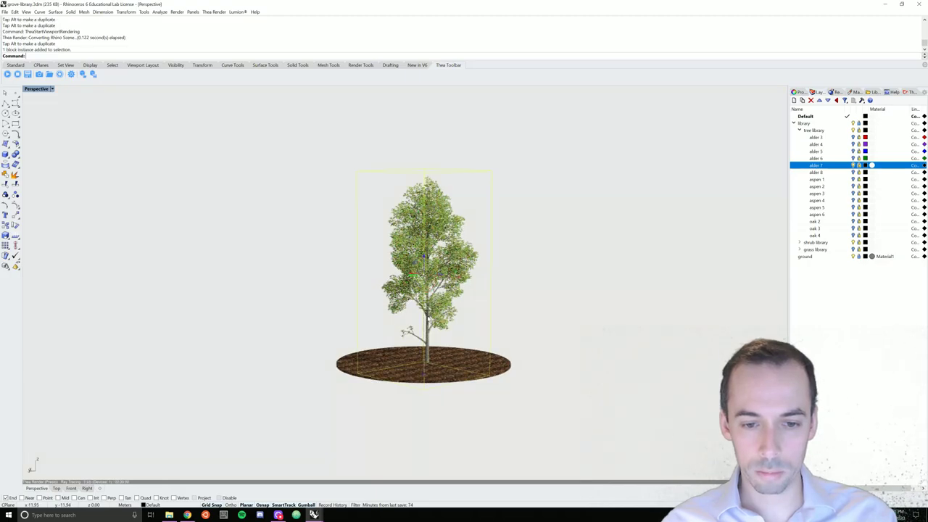
left_click(420, 256)
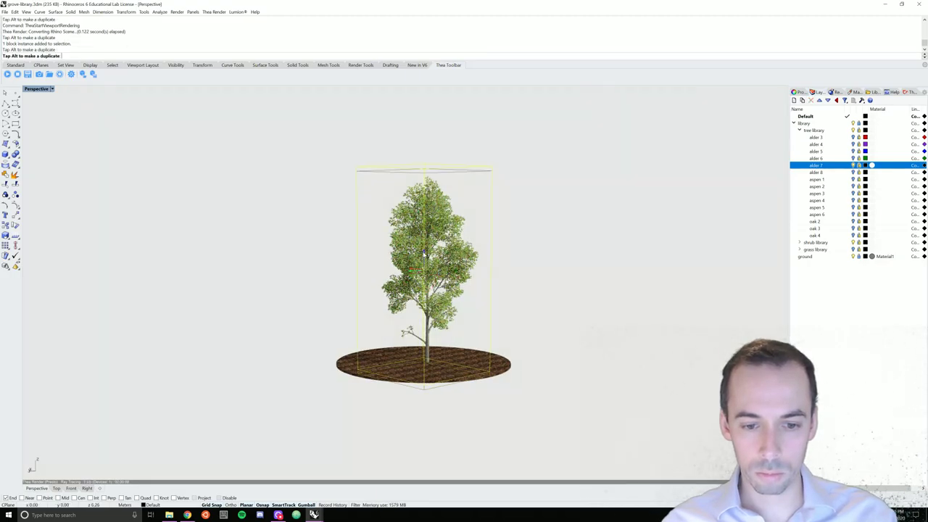
right_click_drag(420, 256, 407, 321)
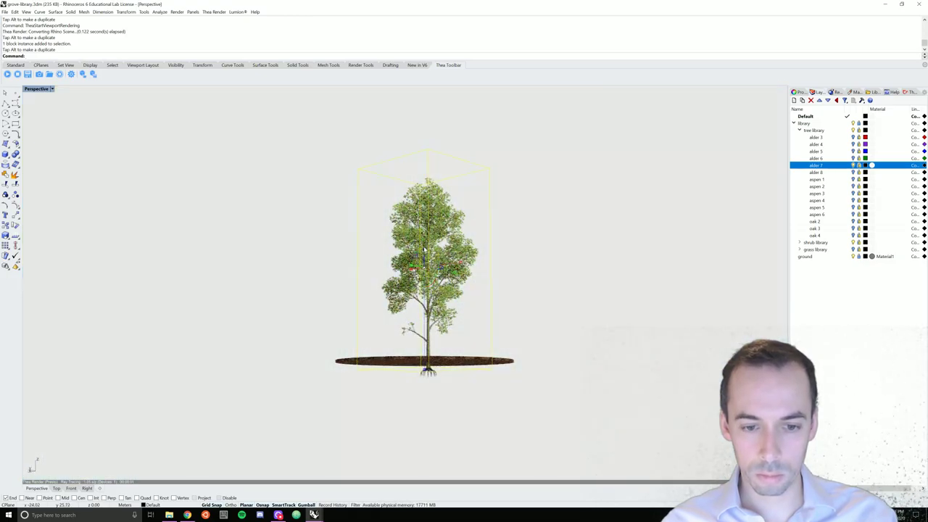
left_click(17, 75)
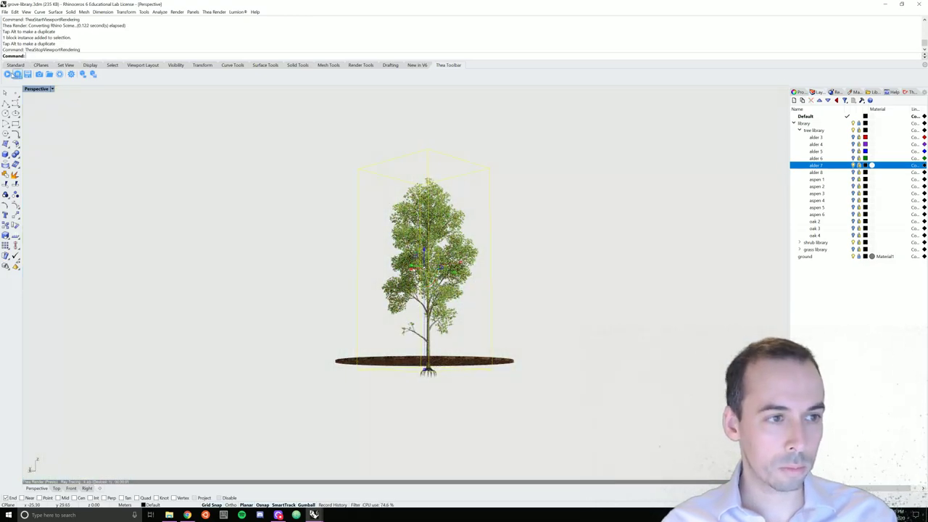
left_click(7, 74)
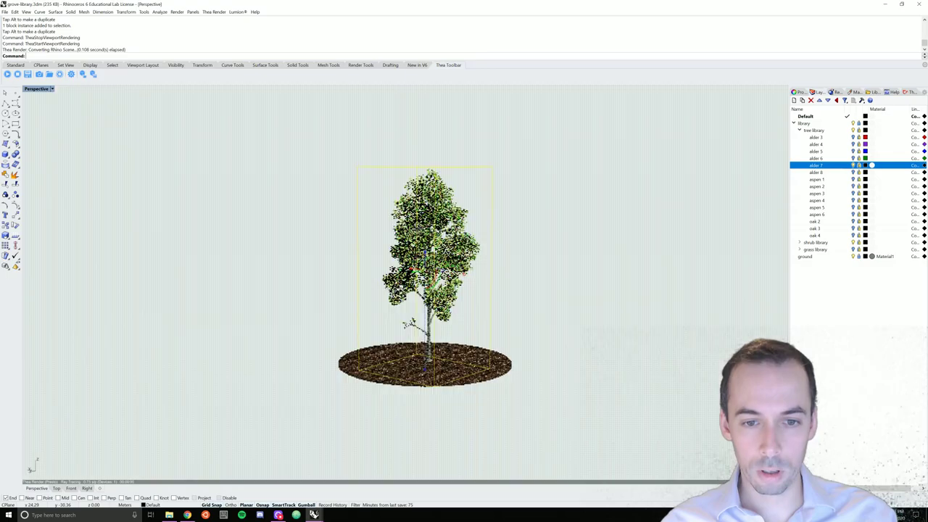
left_click(17, 74)
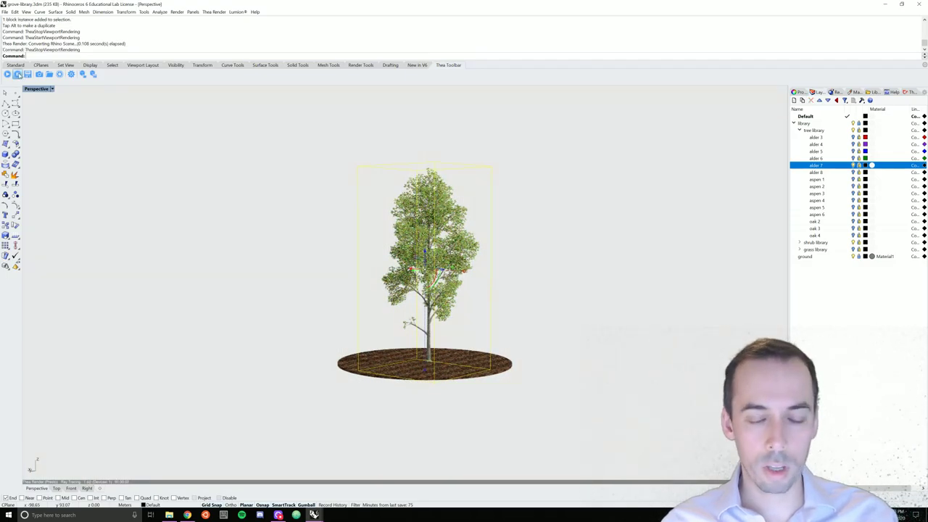
Move the tree proxy onto layer alder 7 and toggle the layer's visibility to confirm.
left_click(535, 244)
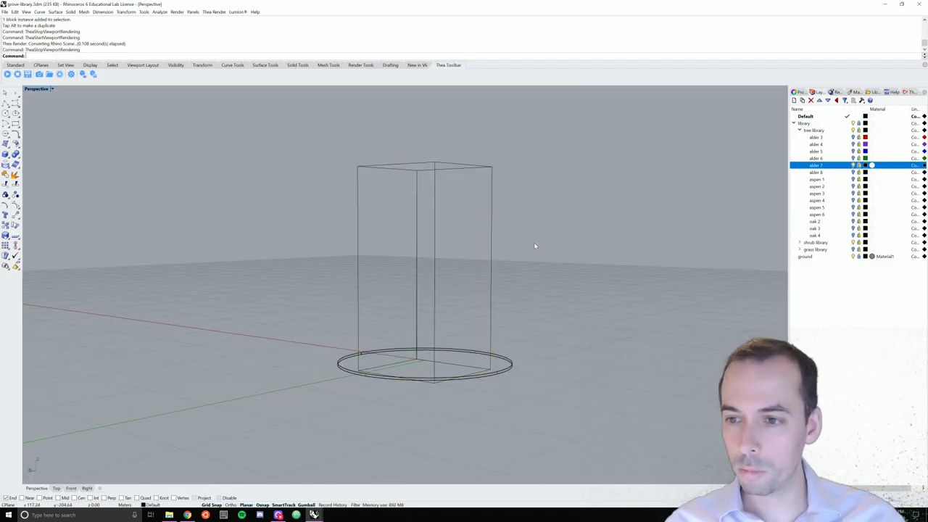
left_click(367, 224)
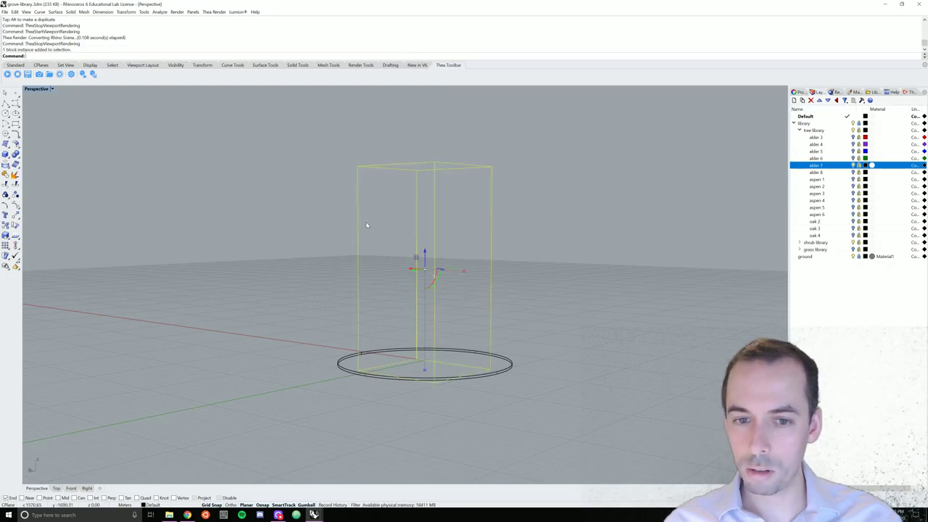
right_click(816, 168)
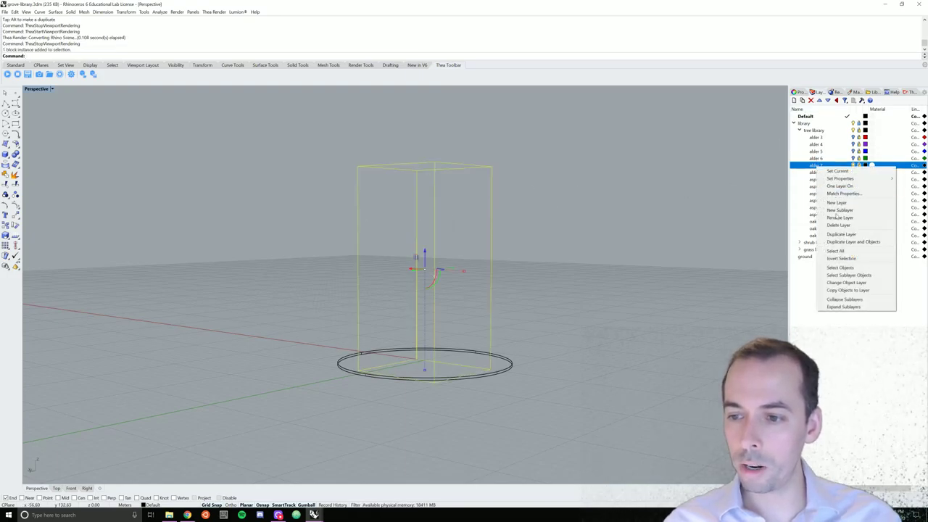
left_click(864, 284)
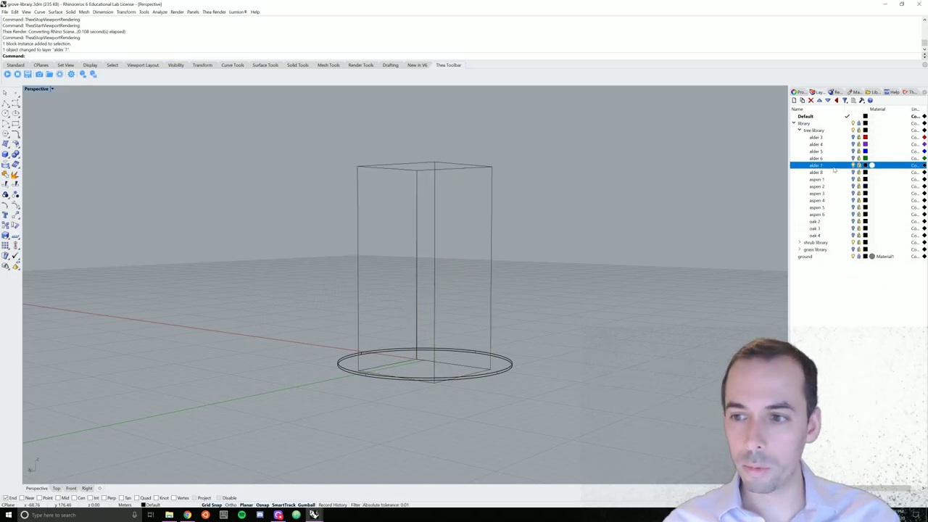
left_click(853, 166)
left_click(852, 165)
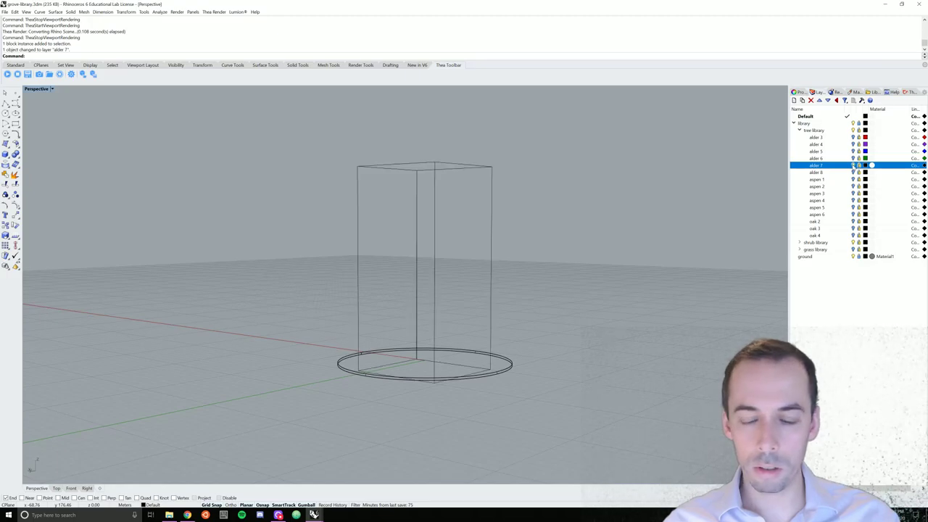
right_click_drag(532, 287, 534, 290)
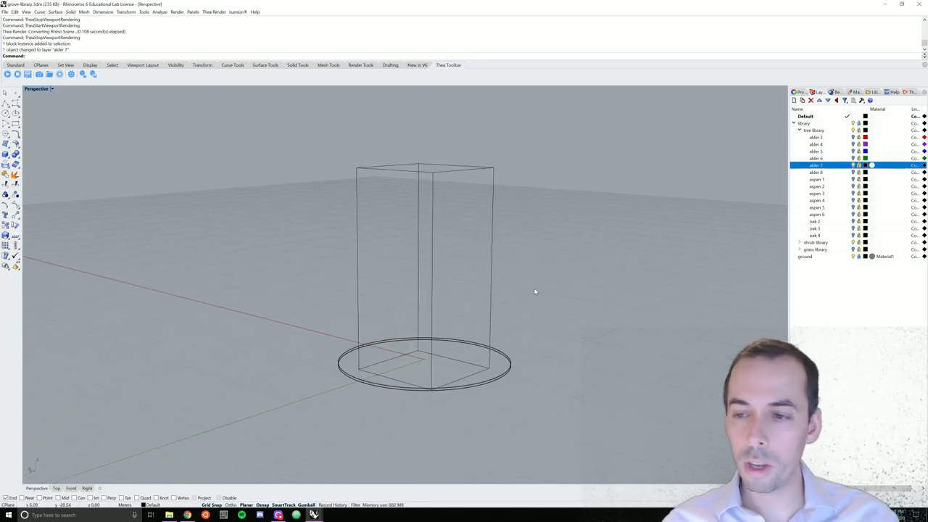
Turn off the alder 7 tree layer.
left_click(799, 130)
left_click(800, 137)
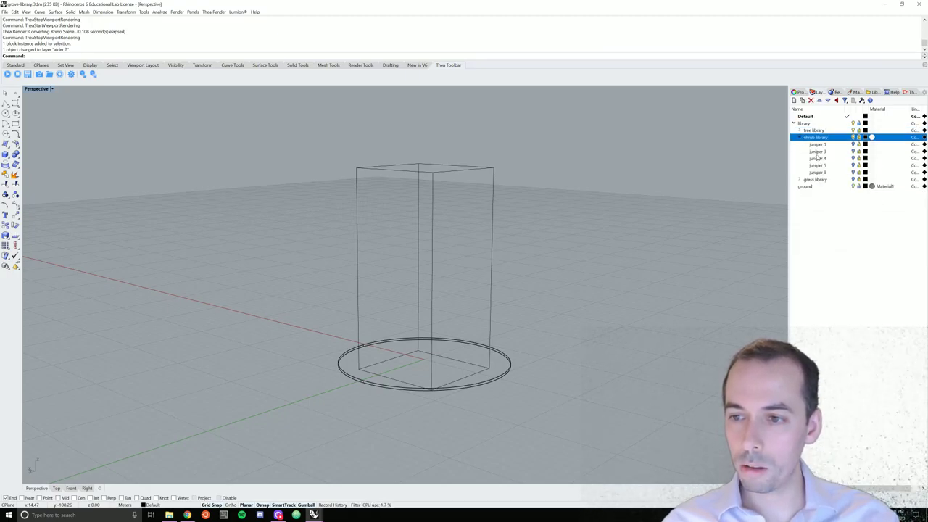
left_click(820, 147)
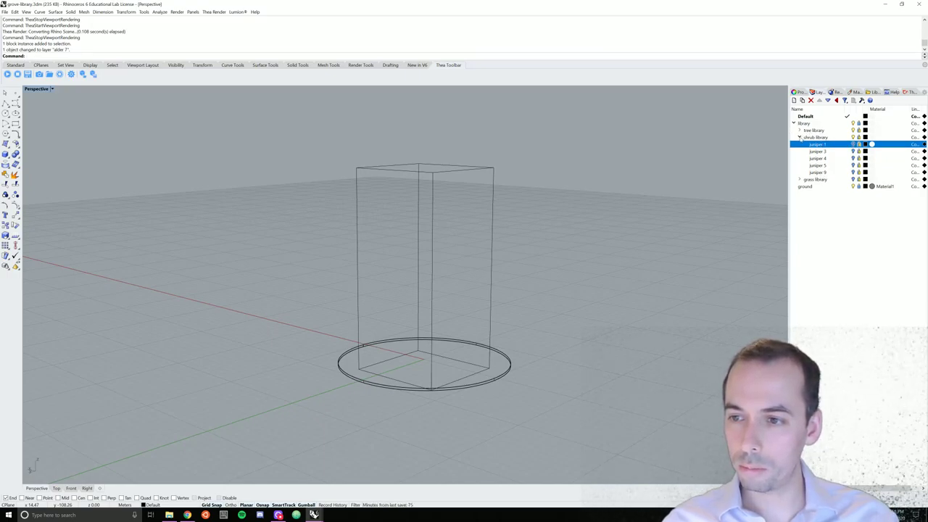
left_click(799, 138)
left_click(800, 129)
left_click(811, 129)
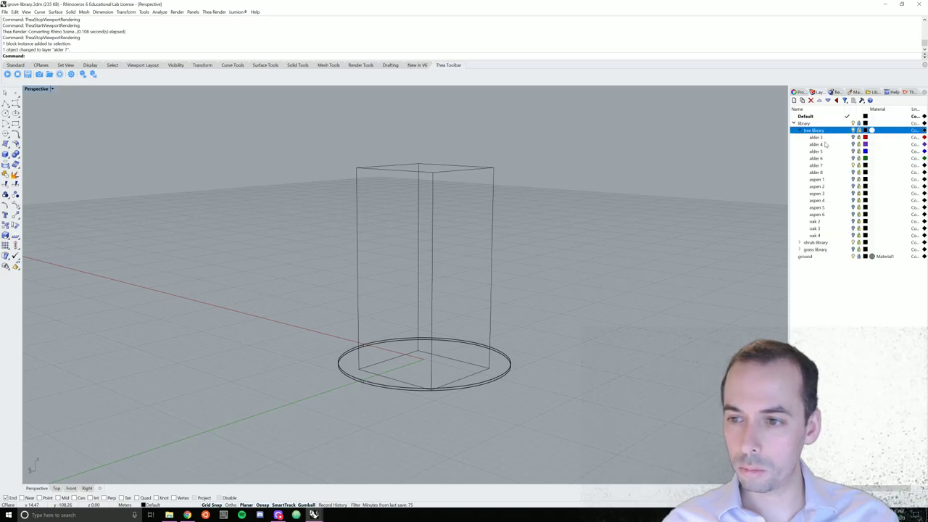
left_click(853, 165)
left_click(799, 130)
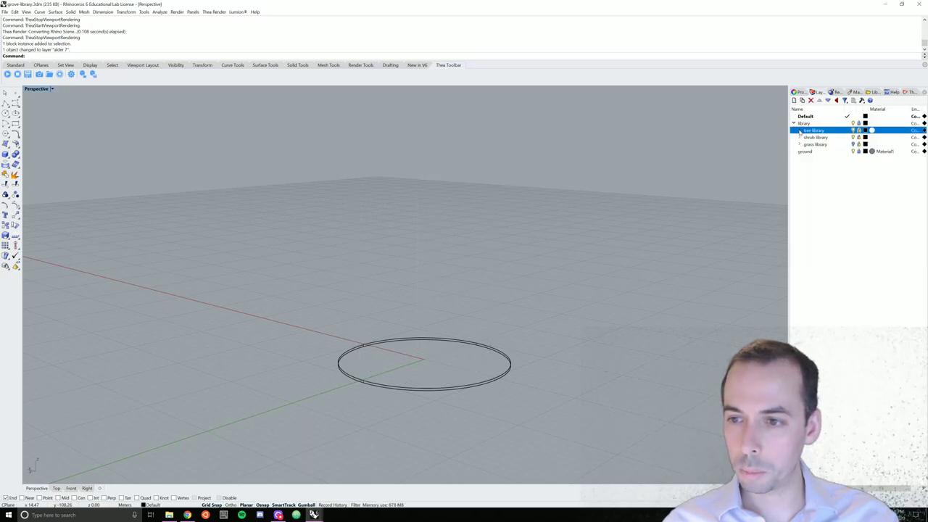
Turn on the juniper 3 shrub layer and preview it in a Thea interactive render.
left_click(800, 138)
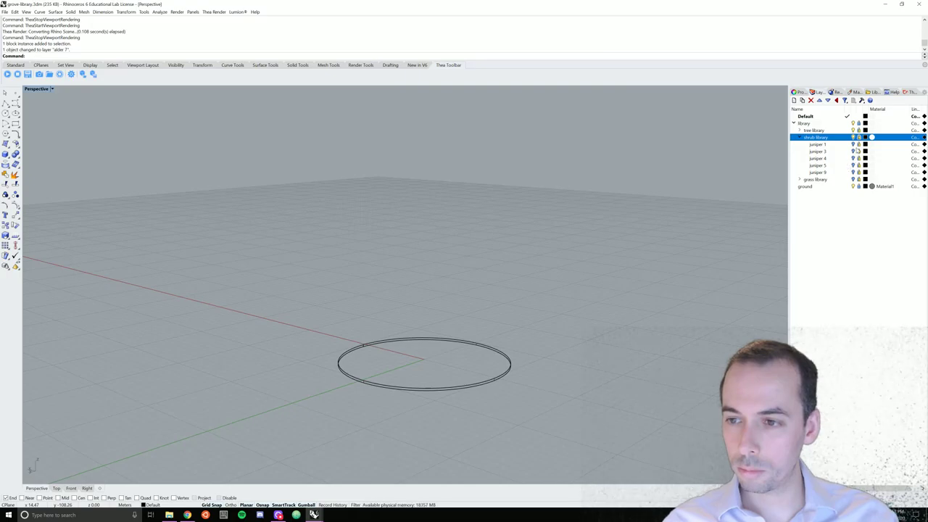
left_click(853, 146)
left_click(853, 151)
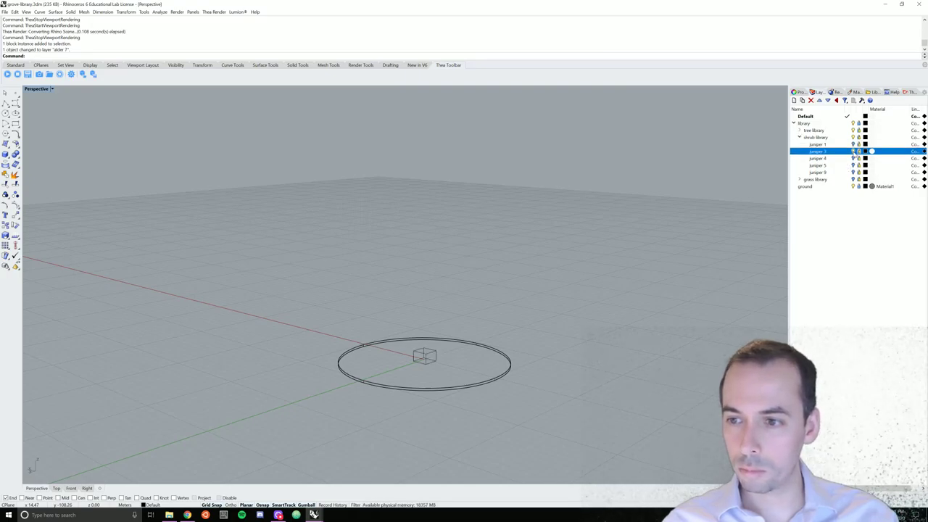
left_click(853, 158)
left_click(853, 152)
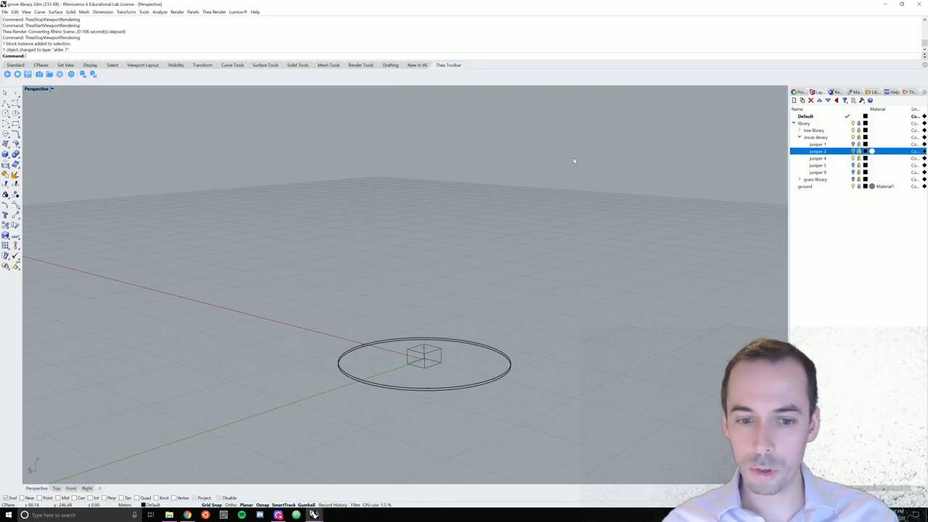
left_click(7, 74)
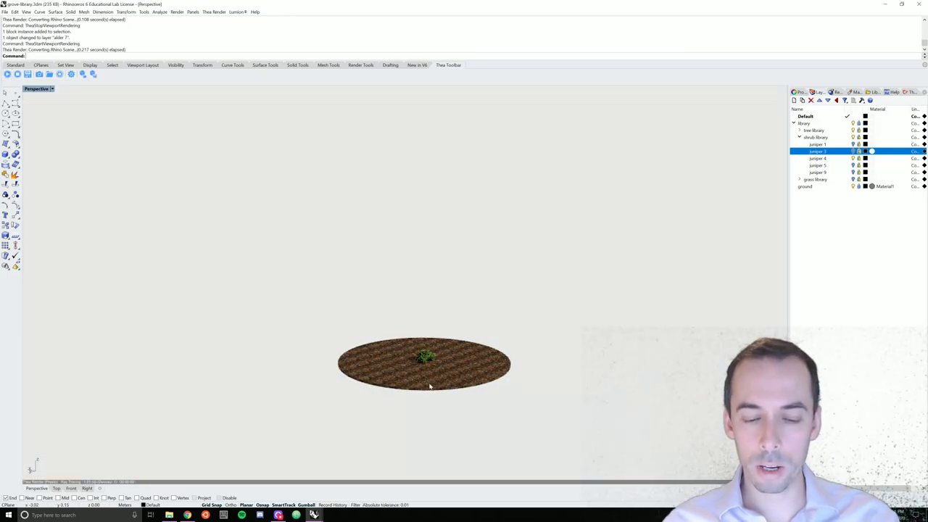
scroll(430, 377, "up", 5)
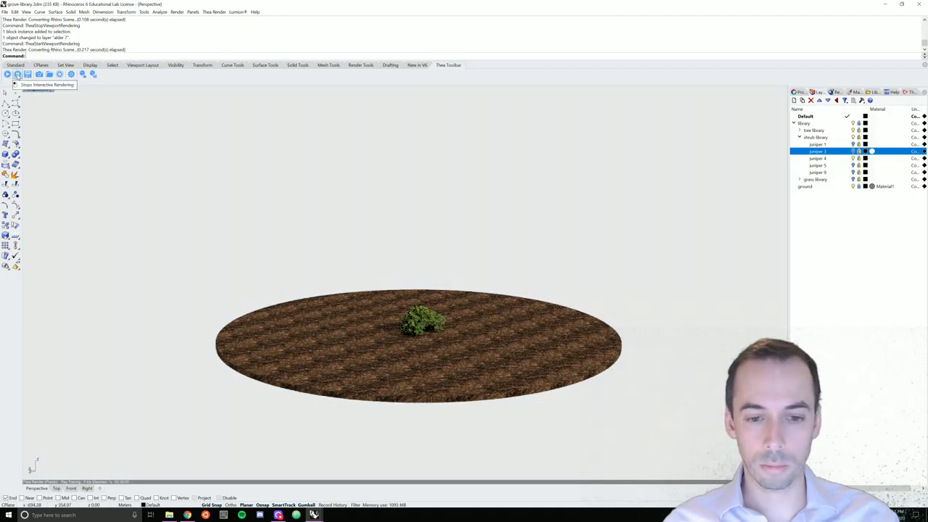
left_click(17, 74)
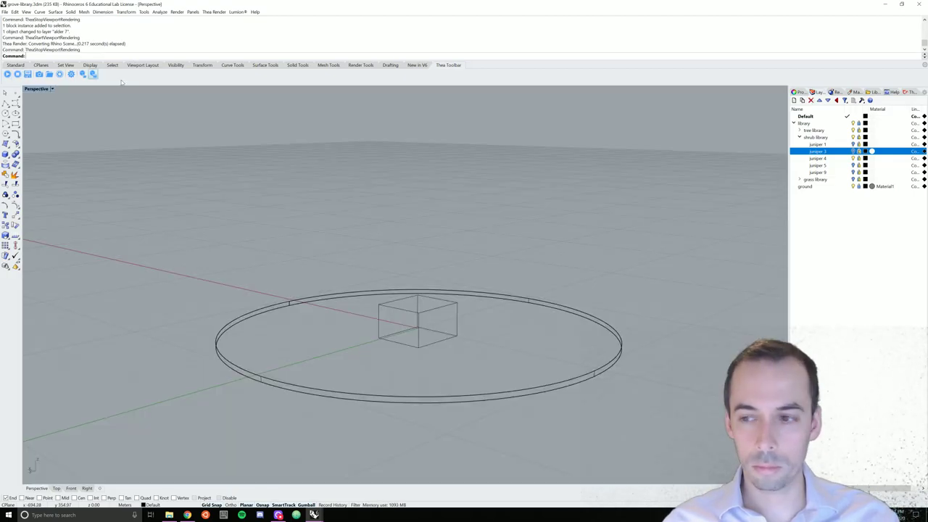
Expand the grass and tree libraries and select the alder, juniper, oats and ground layers.
left_click(800, 181)
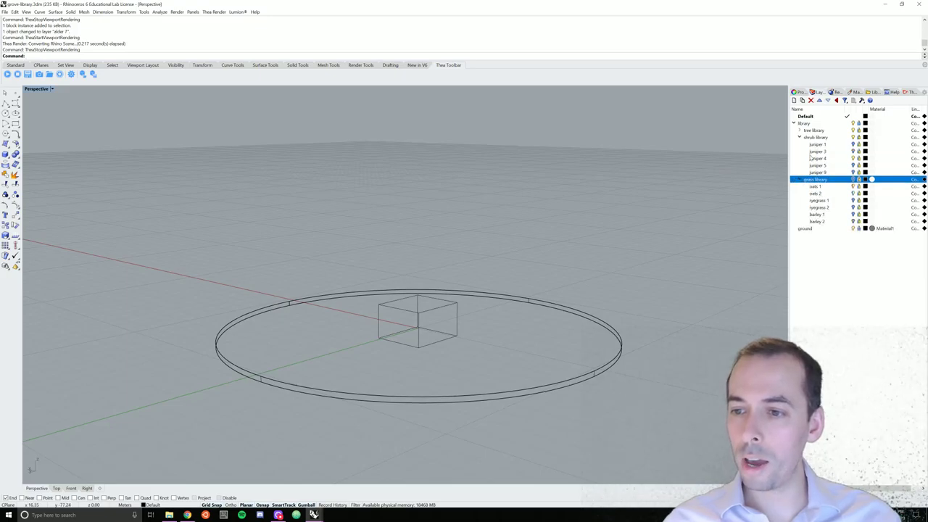
left_click(800, 131)
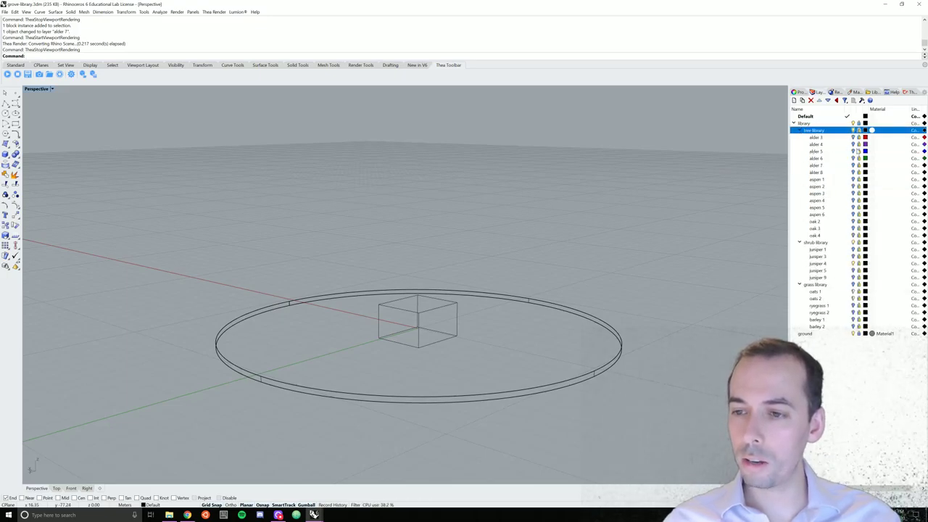
left_click(820, 139)
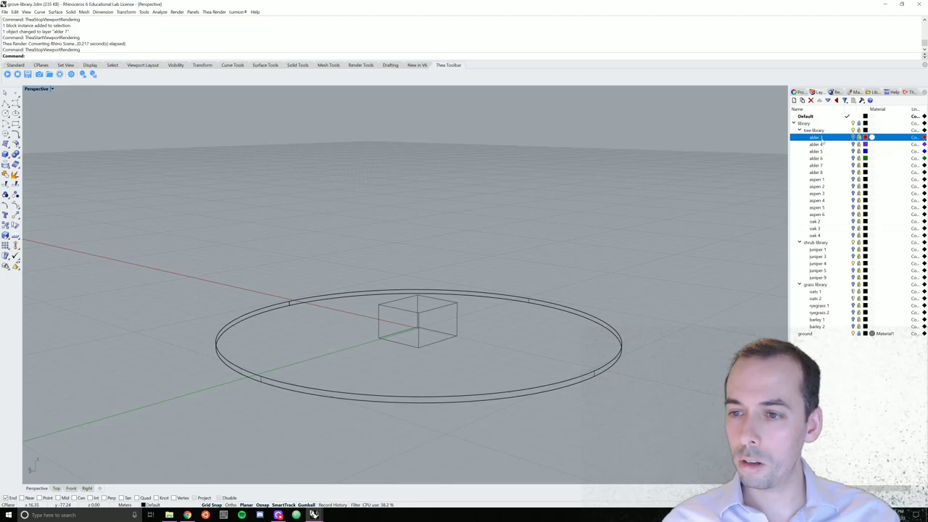
left_click(821, 172)
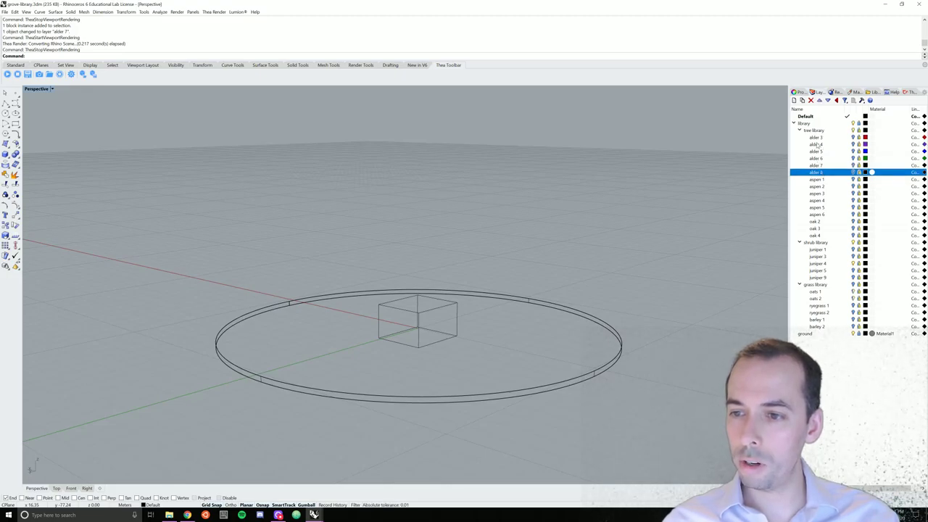
left_click(817, 138, "shift")
left_click(829, 252)
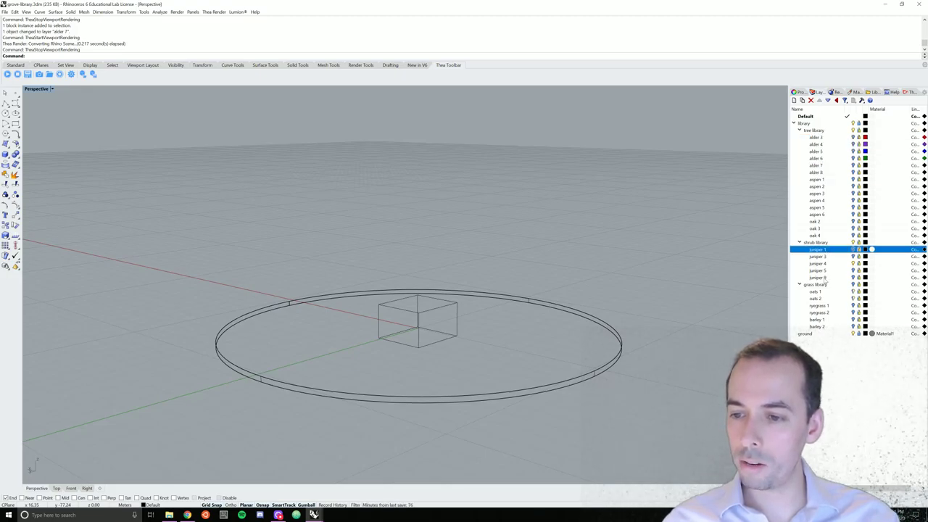
left_click(825, 278, "shift")
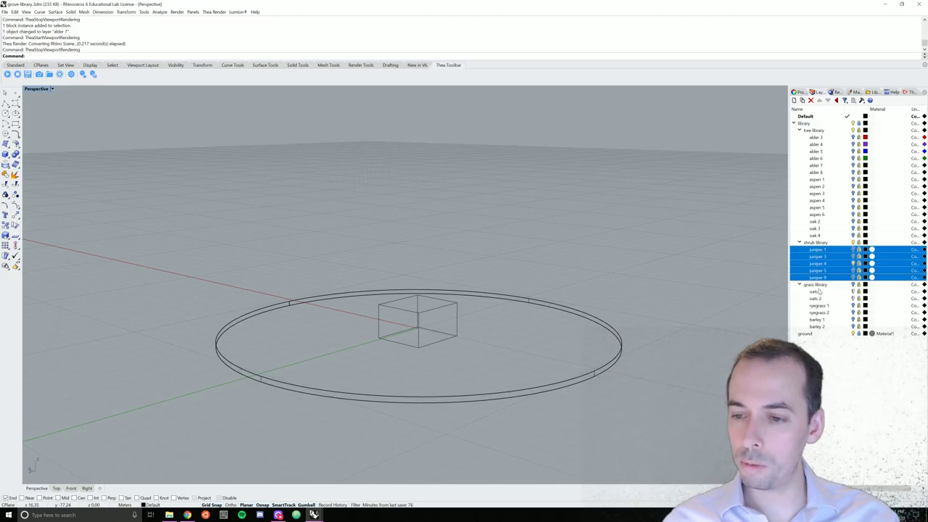
left_click(820, 293)
left_click(819, 300, "shift")
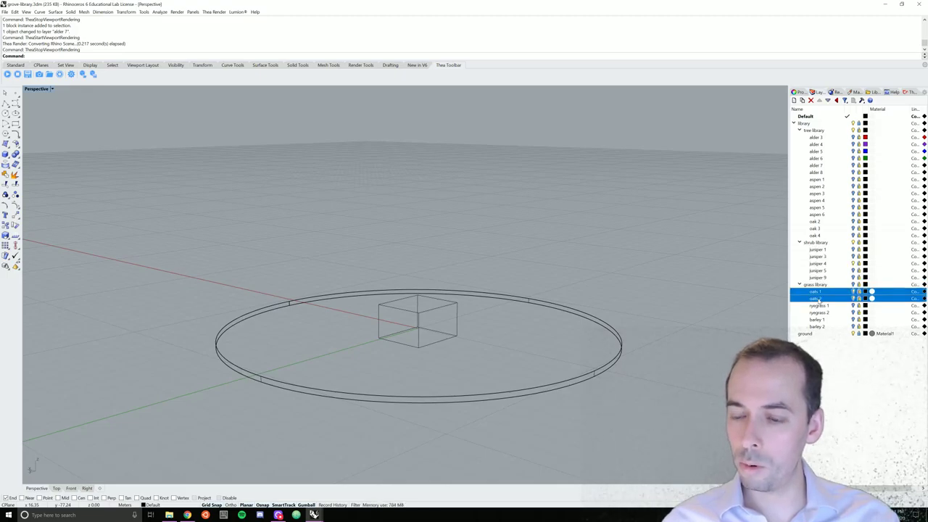
left_click(805, 334)
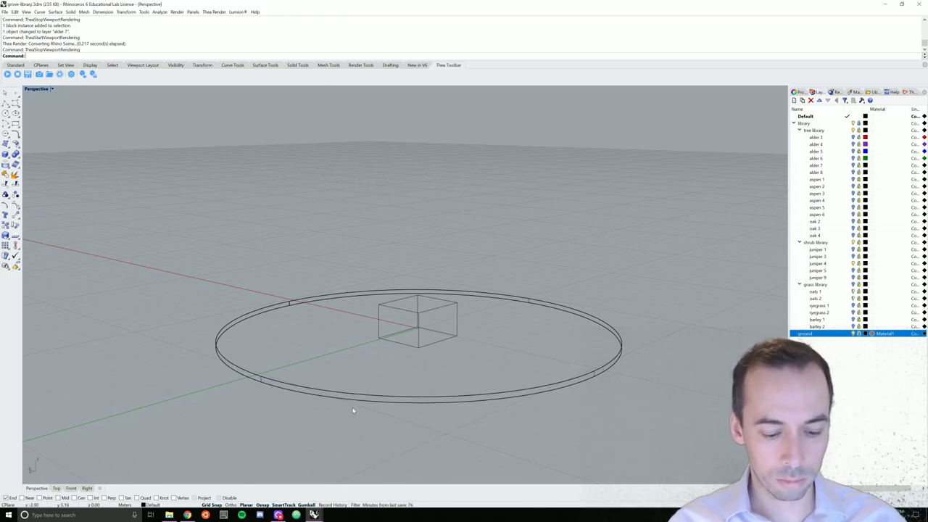
Launch Grasshopper and open random-meadow.gh, ignoring the recovery prompt.
type("grasshopper")
key("Return")
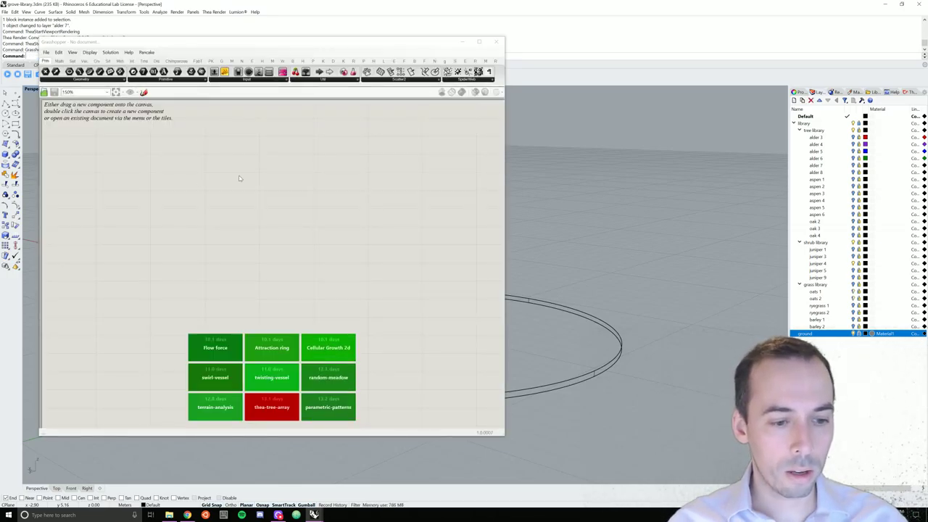
left_click(46, 52)
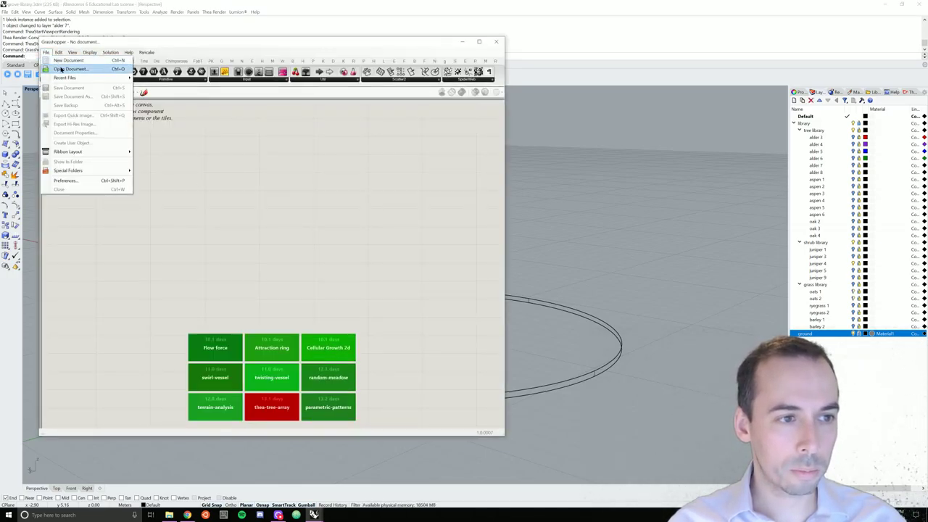
left_click(61, 68)
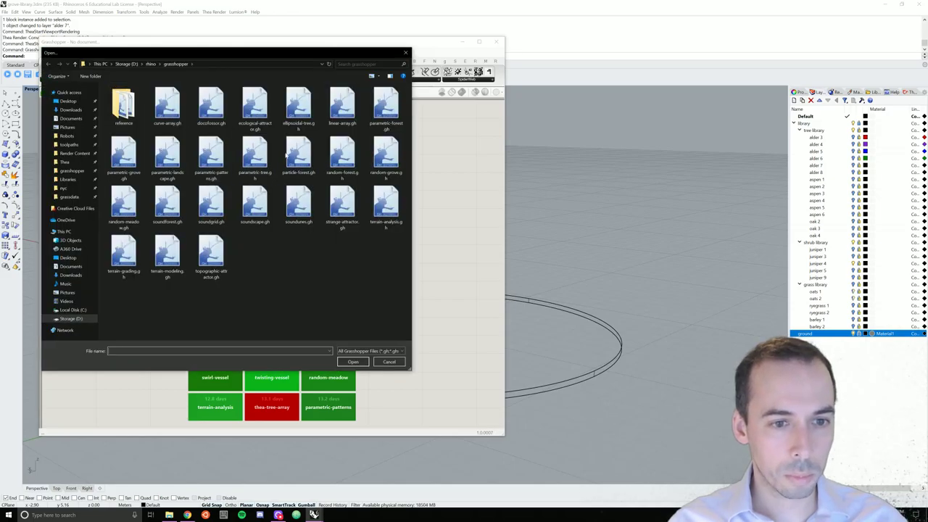
left_click(287, 154)
key("Right")
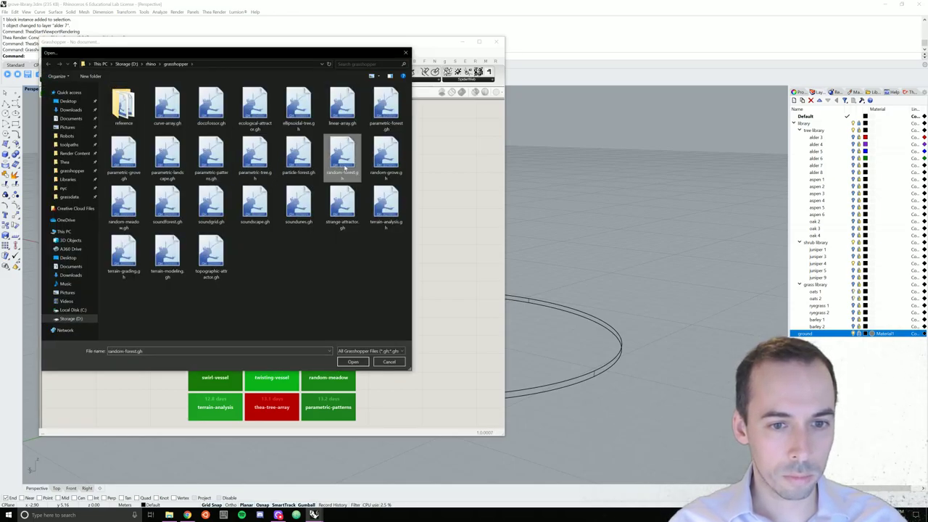
double_click(123, 208)
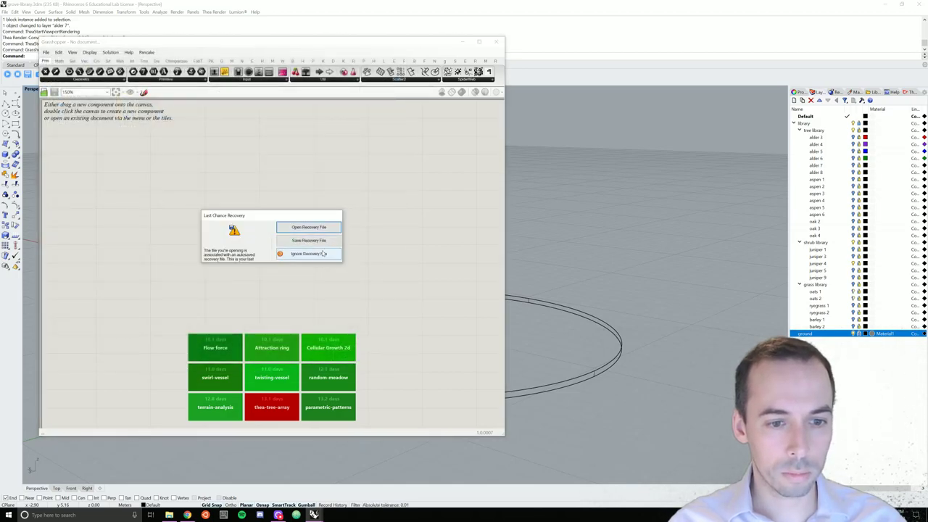
left_click(307, 254)
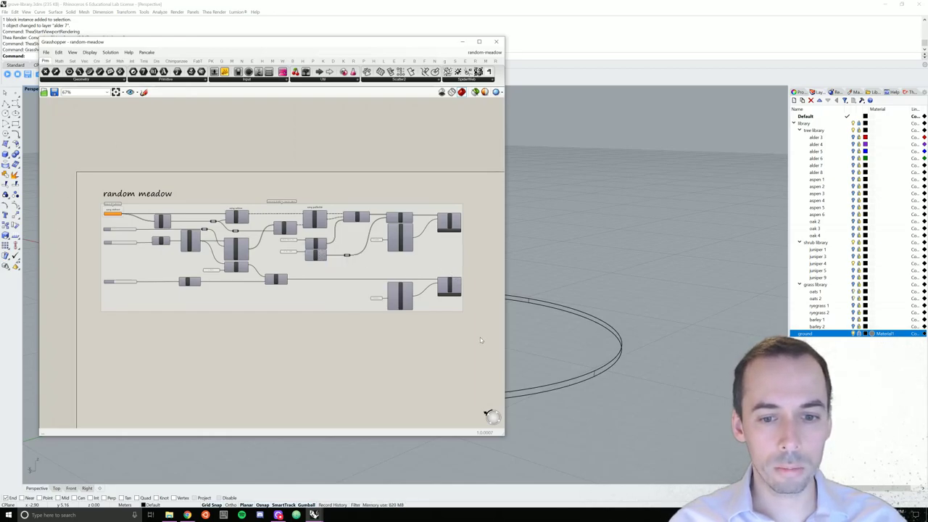
Select the whole random meadow component group on the canvas.
left_click_drag(481, 336, 129, 181)
left_click(129, 156)
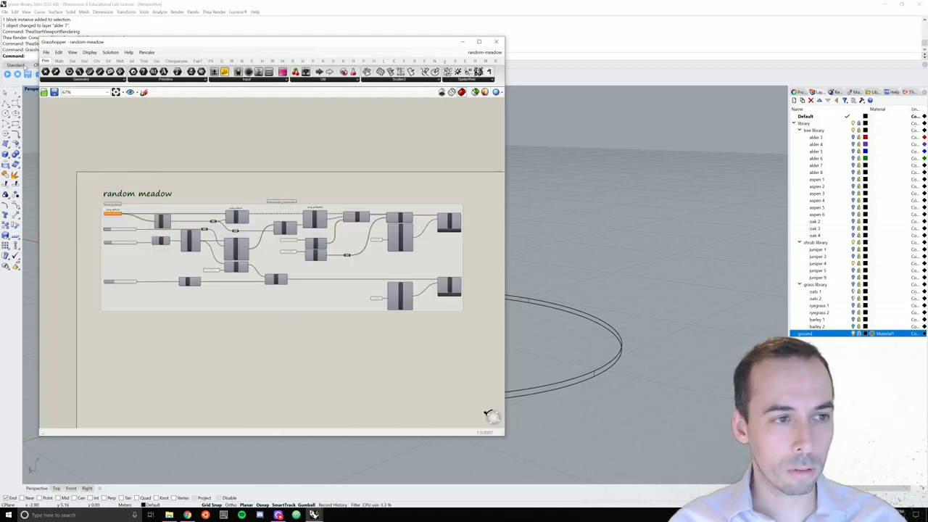
left_click(46, 54)
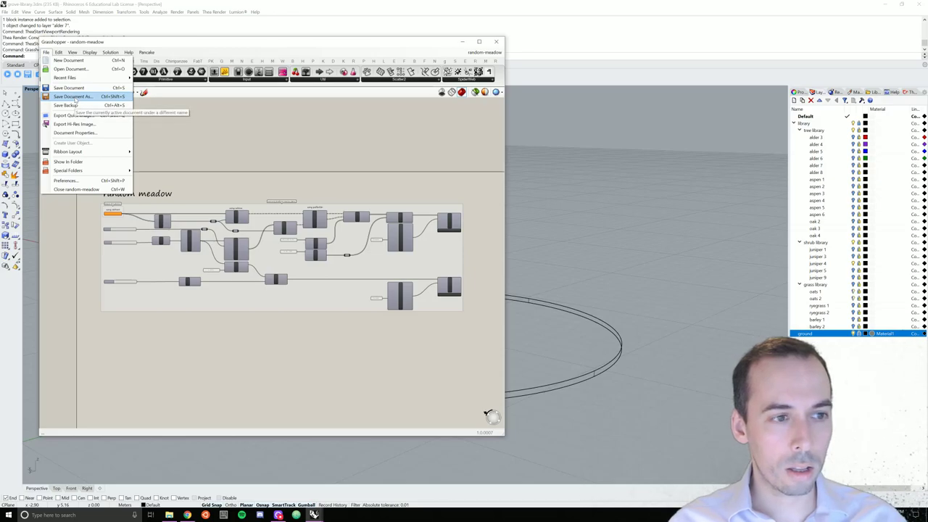
left_click(129, 176)
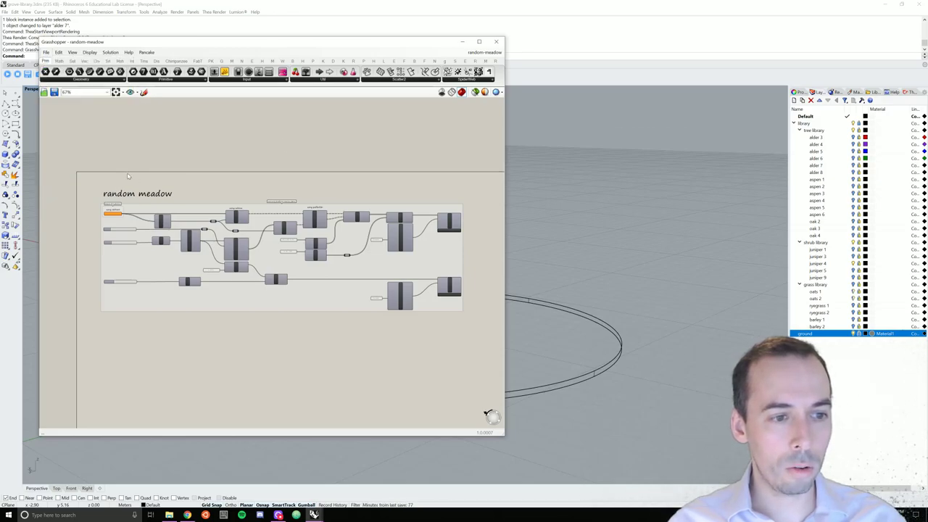
left_click_drag(75, 160, 485, 375)
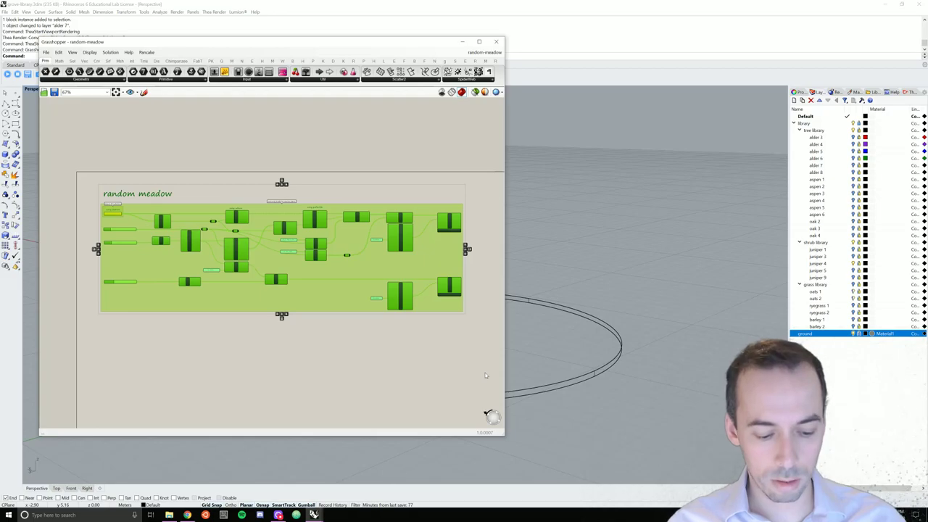
Start a new Grasshopper definition and paste the random meadow group into it.
left_click(45, 52)
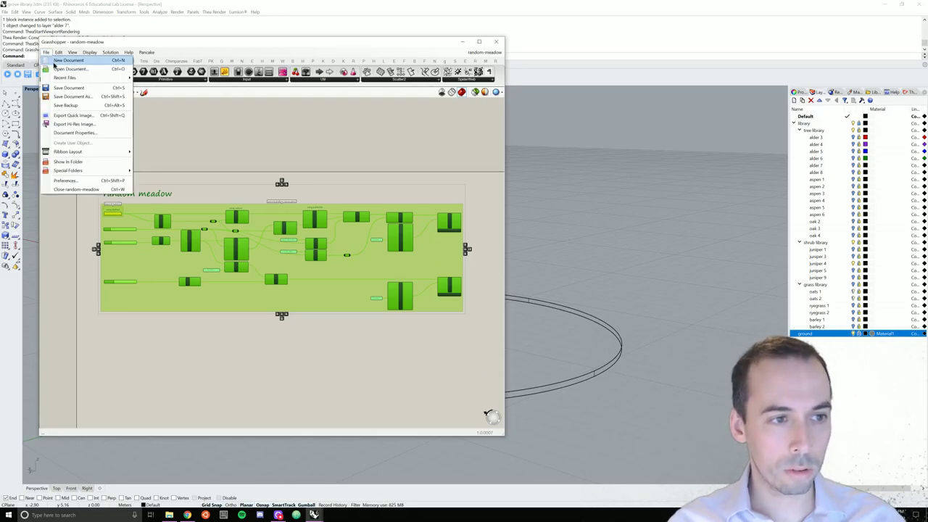
left_click(55, 61)
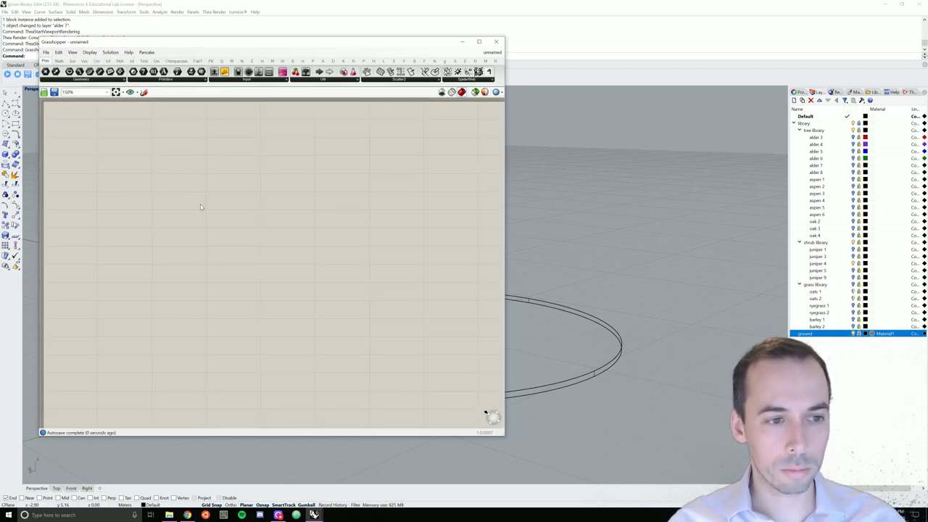
key("ctrl+v")
scroll(195, 212, "down", 2)
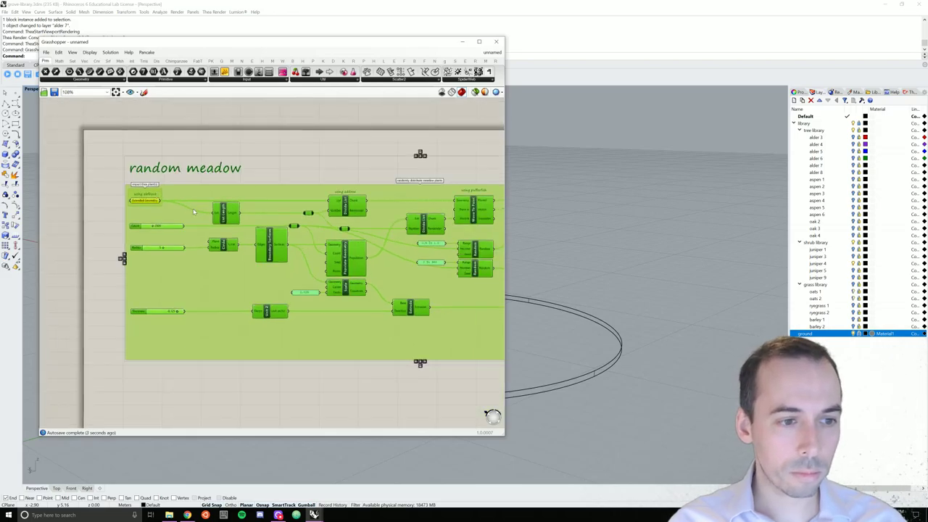
left_click_drag(191, 207, 189, 209)
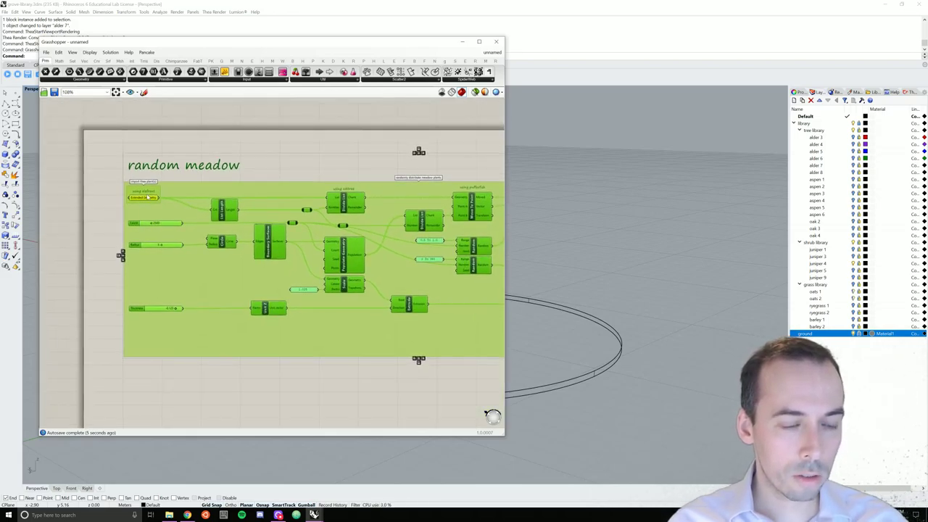
scroll(226, 215, "down", 2)
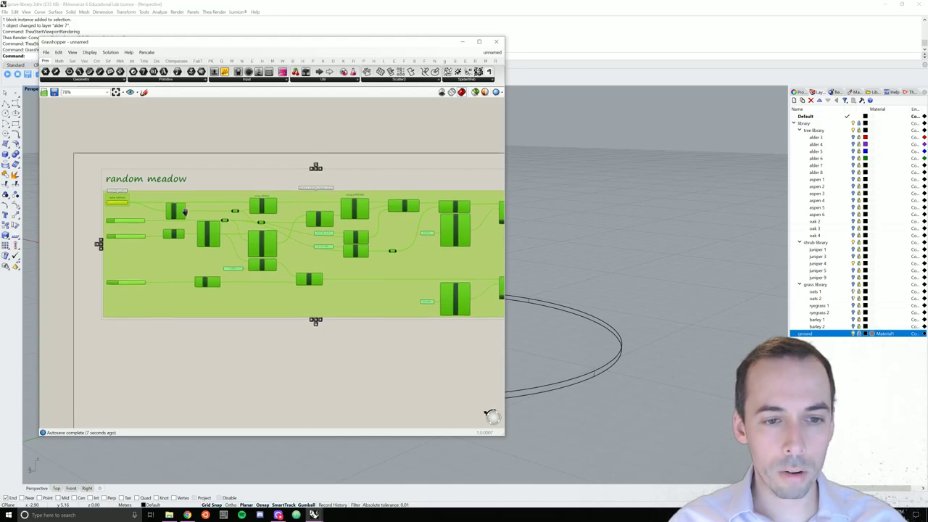
left_click(218, 154)
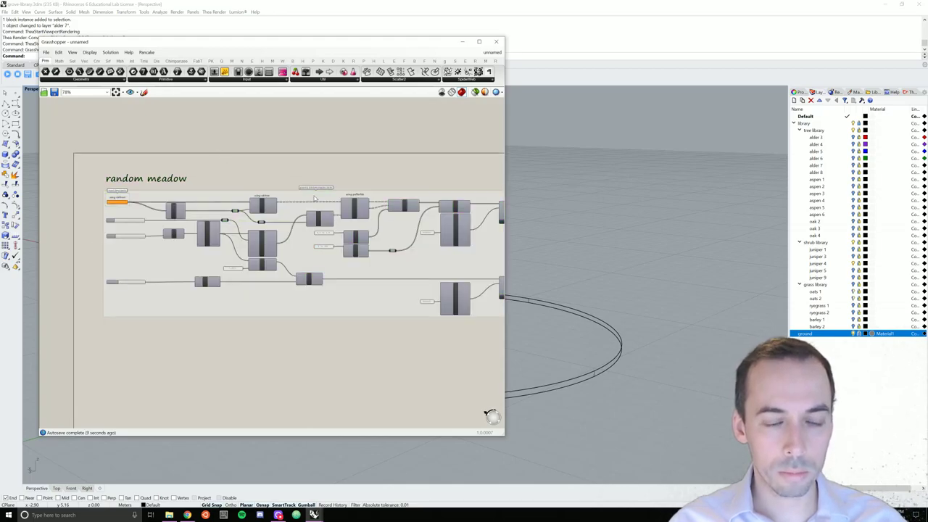
scroll(414, 238, "down", 1)
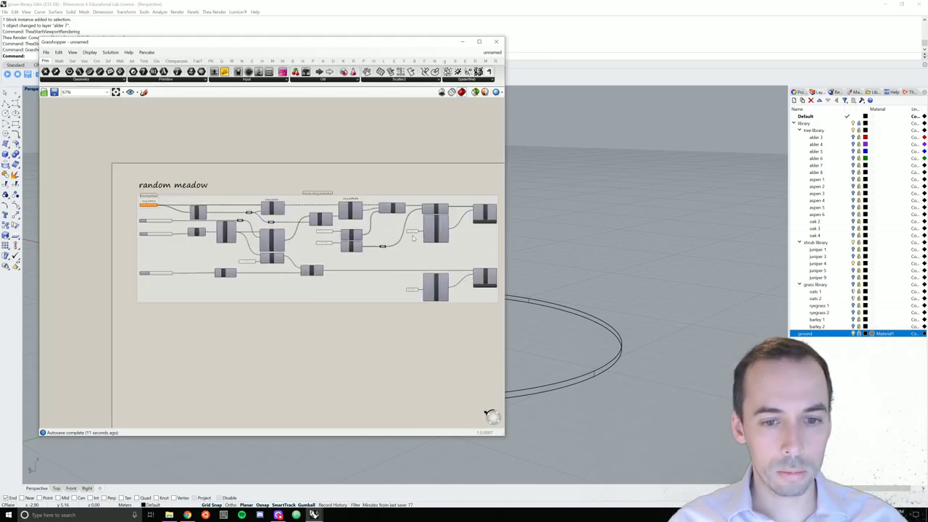
scroll(428, 238, "up", 4)
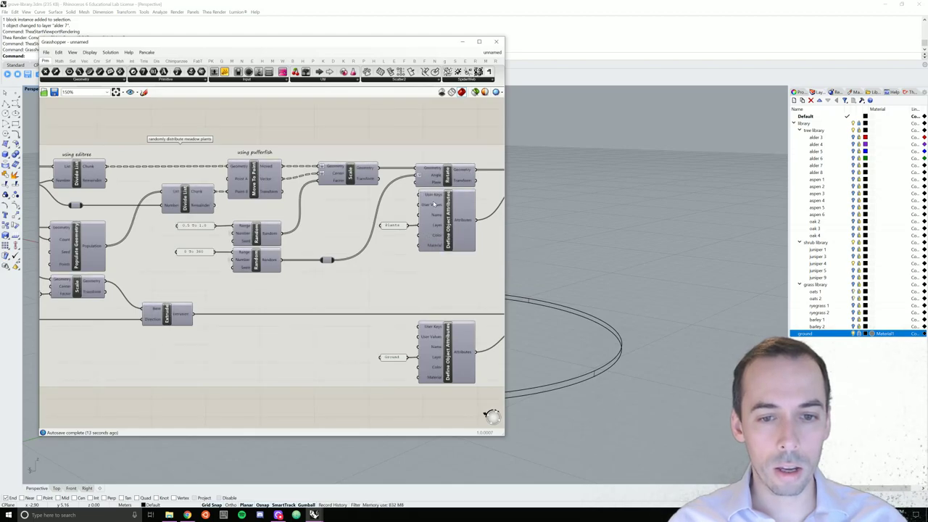
Change the pasted copy's layer-name panel text from Plants to Grasses.
left_click(391, 226)
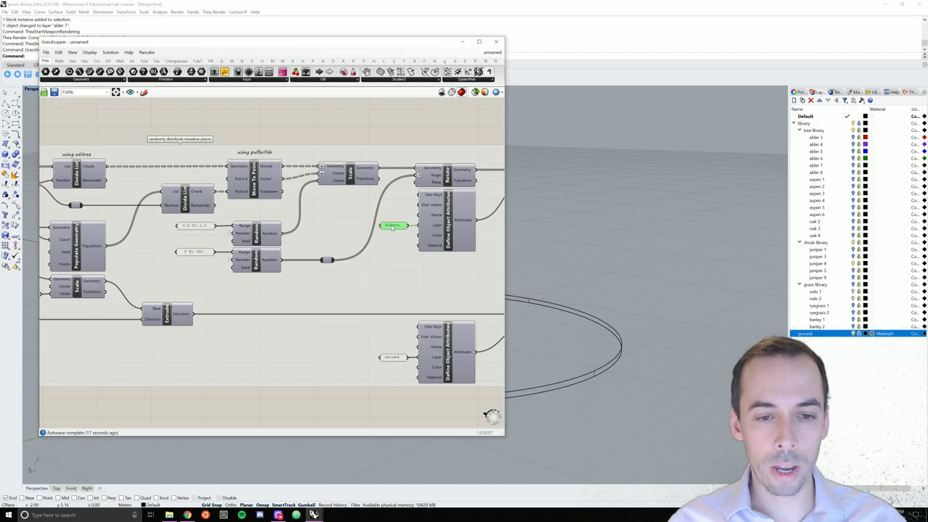
right_click(390, 227)
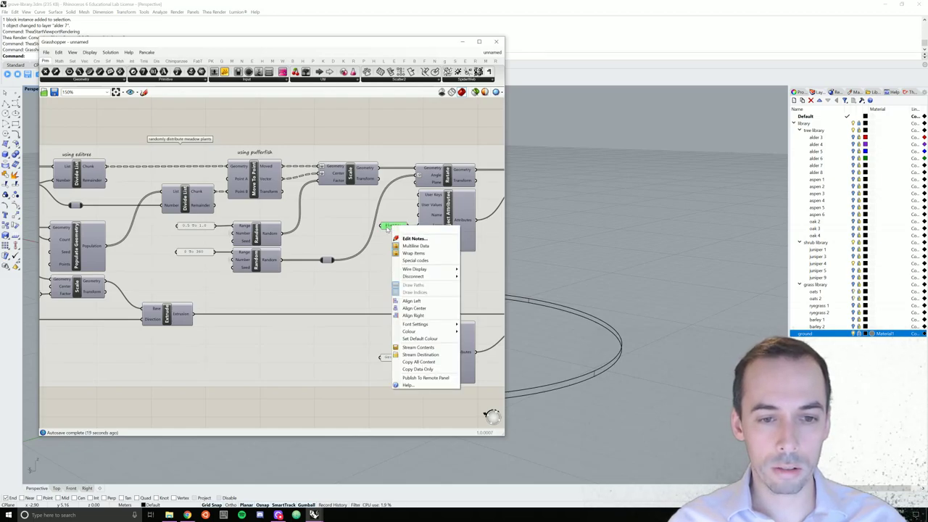
left_click(413, 239)
type("Gra")
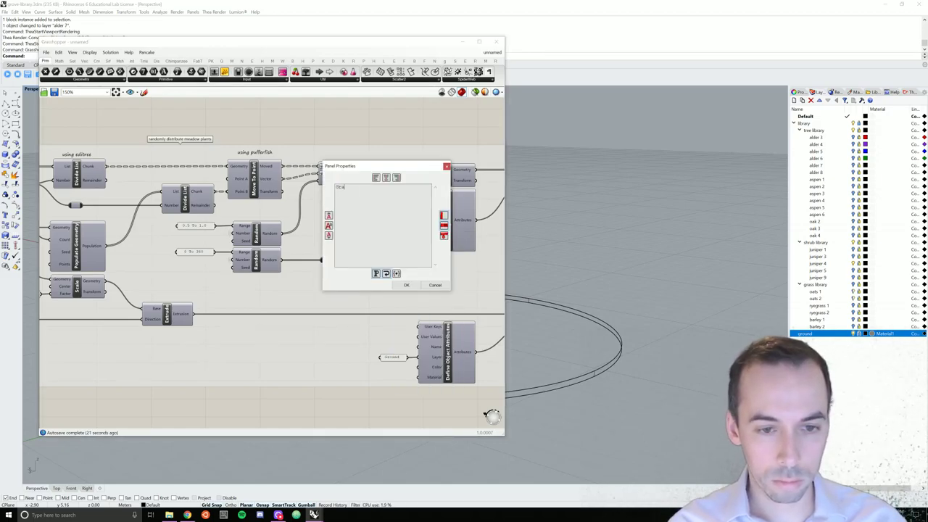
type("ss")
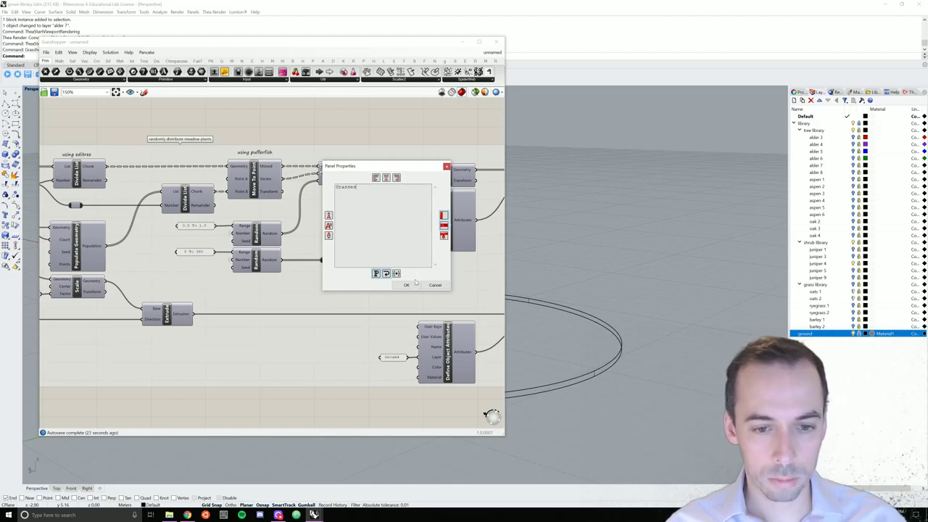
type("es")
left_click(407, 284)
Rename the distribution group to 'randomly distribute grasses'.
right_click(192, 163)
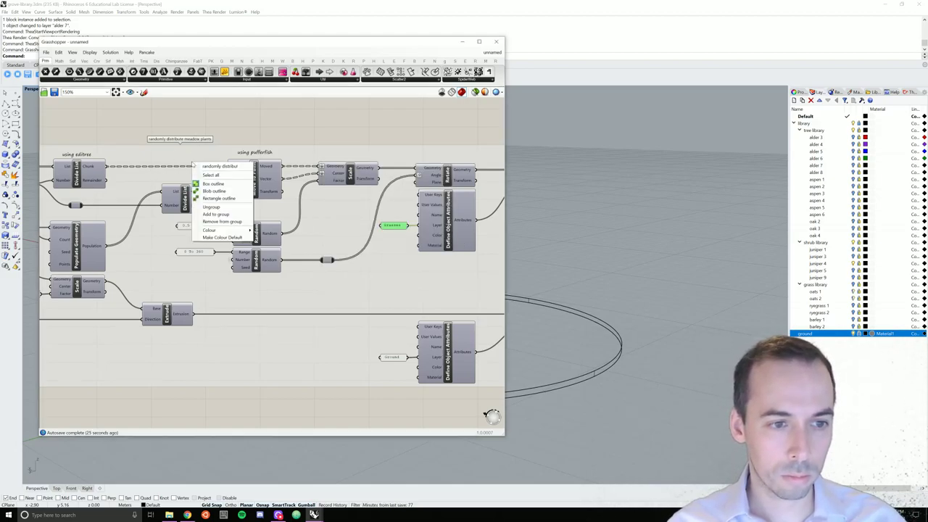
left_click(229, 166)
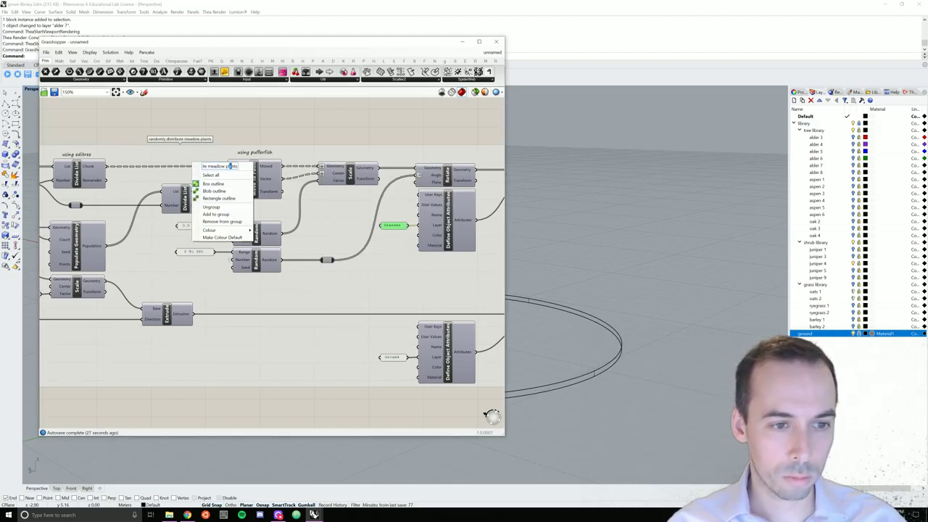
key("ctrl+shift+Left")
key("ctrl+shift+Left")
type("grasses")
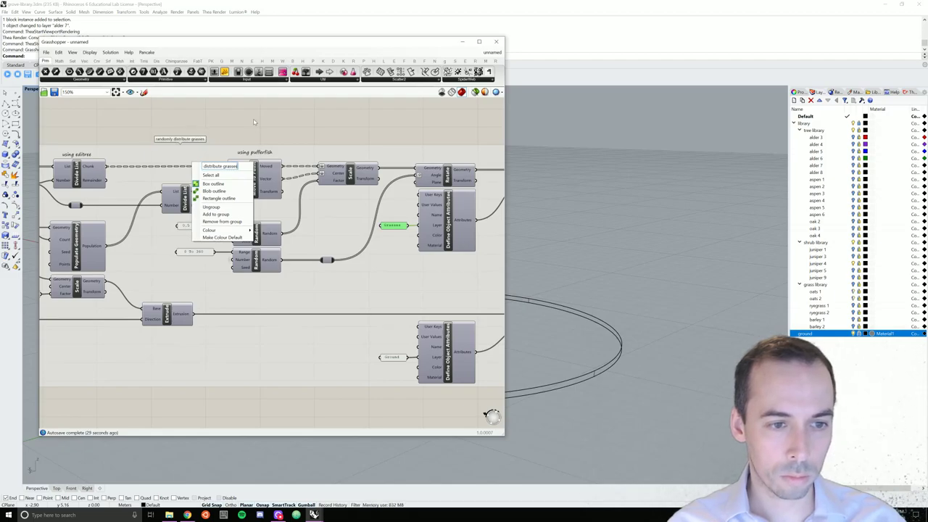
left_click(253, 122)
scroll(263, 177, "down", 5)
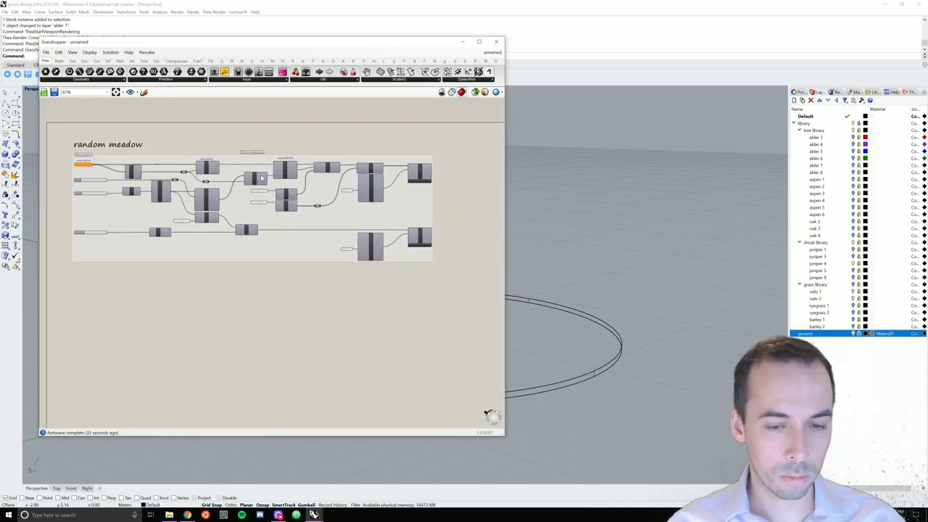
Copy the random meadow group and paste the duplicate below the original.
left_click_drag(50, 124, 453, 328)
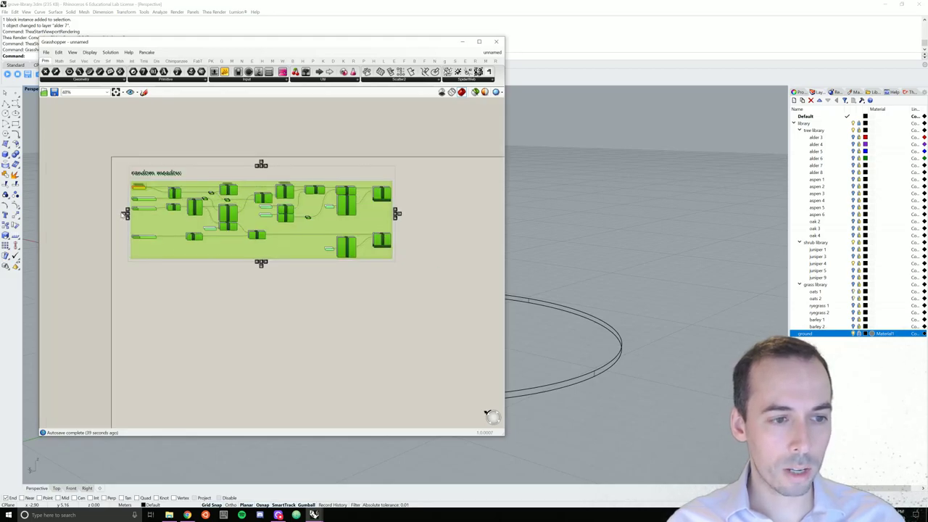
right_click_drag(281, 248, 343, 260)
key("ctrl+v")
key("Down")
key("Down")
key("Down")
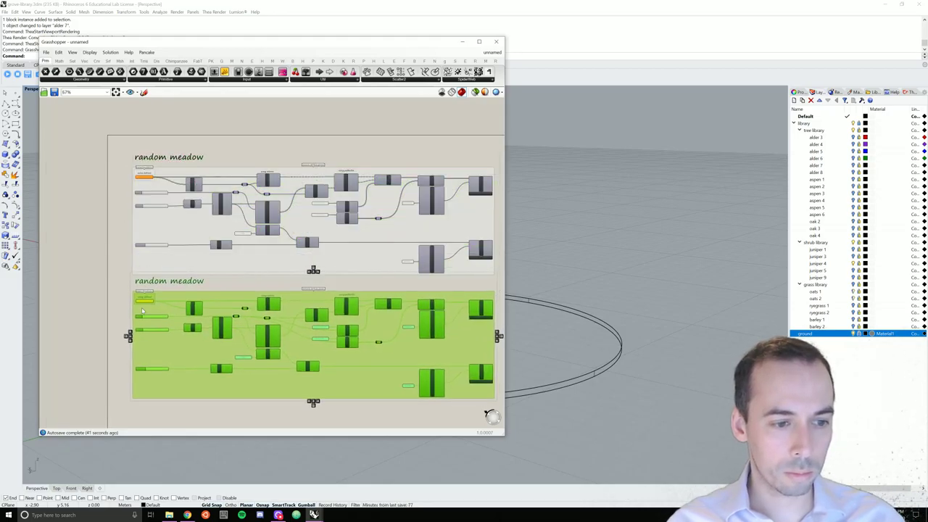
scroll(143, 308, "up", 5)
mouse_move(129, 297)
left_mouse_down()
mouse_move(136, 313)
mouse_move(124, 312)
left_mouse_up()
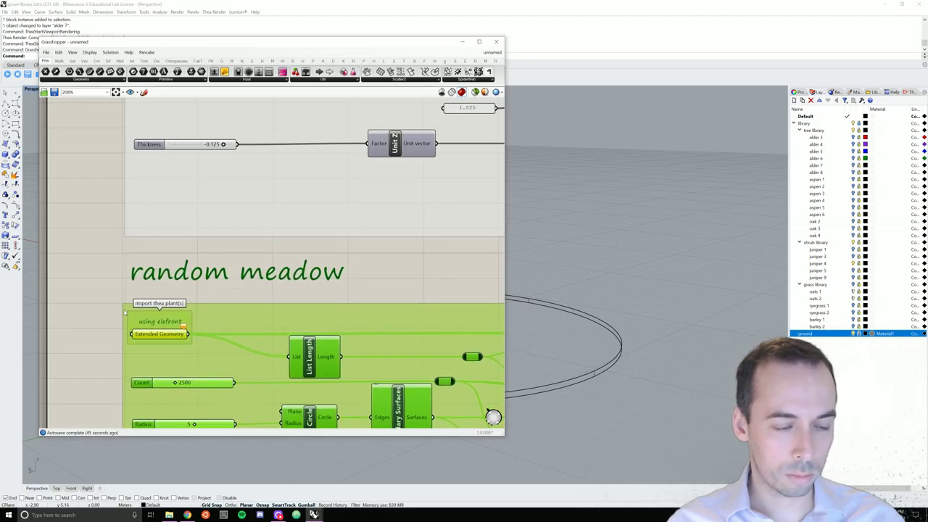
left_click(249, 269)
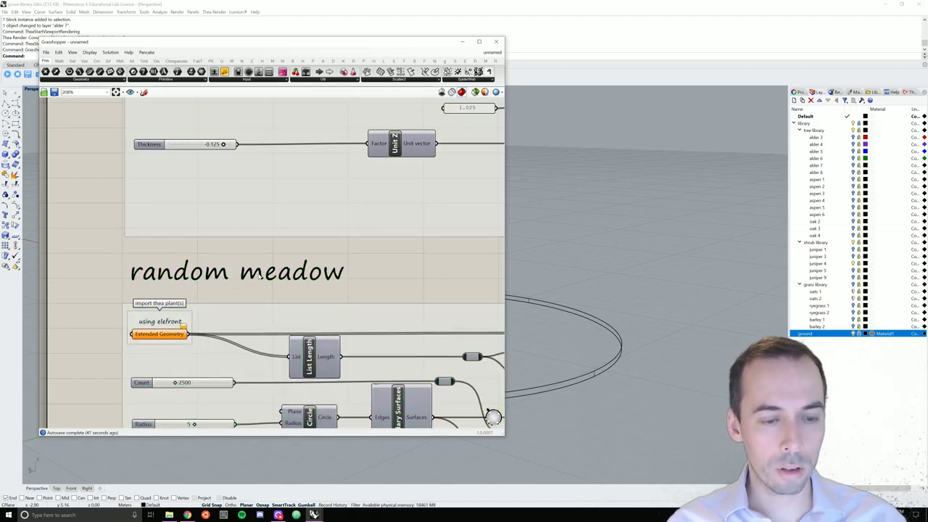
scroll(260, 274, "down", 5)
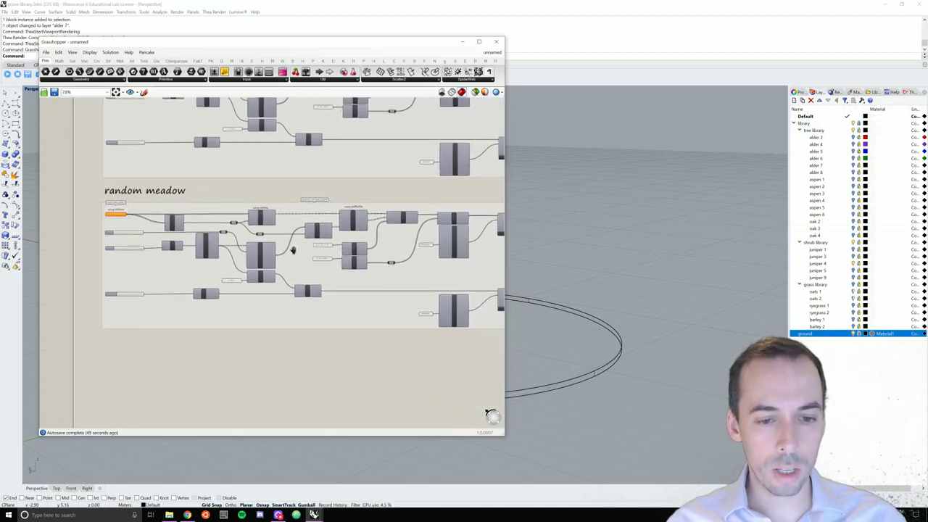
Ungroup the copy and delete its bottom ground-attribute component row.
left_click(323, 316)
key("Delete")
scroll(323, 317, "down", 2)
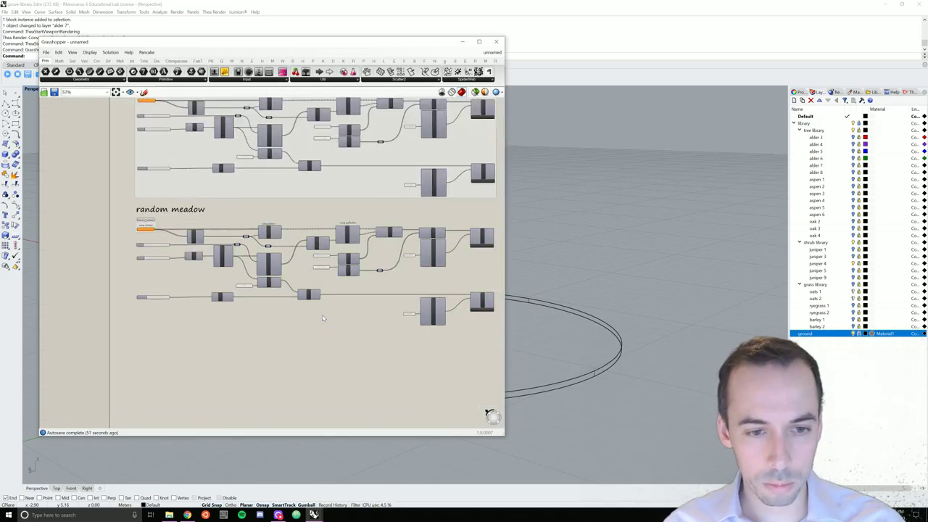
scroll(294, 301, "up", 1)
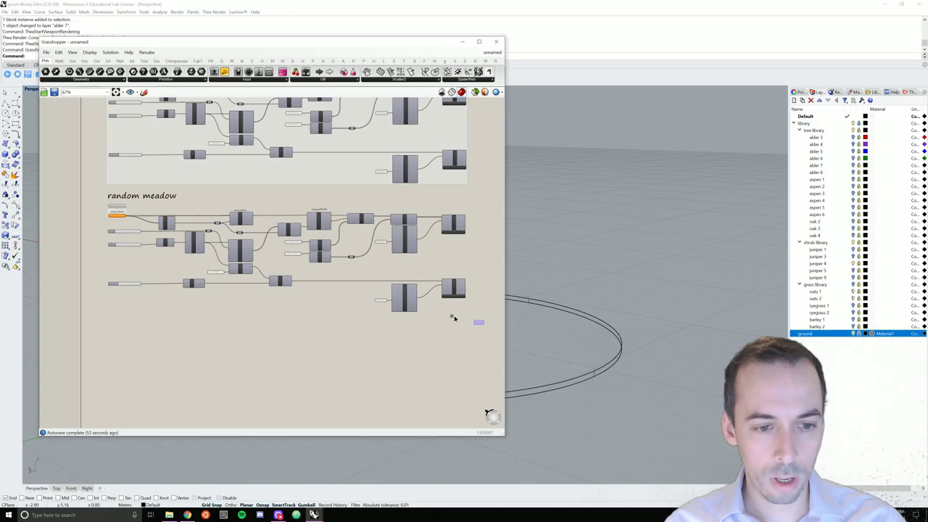
left_click_drag(454, 317, 100, 267)
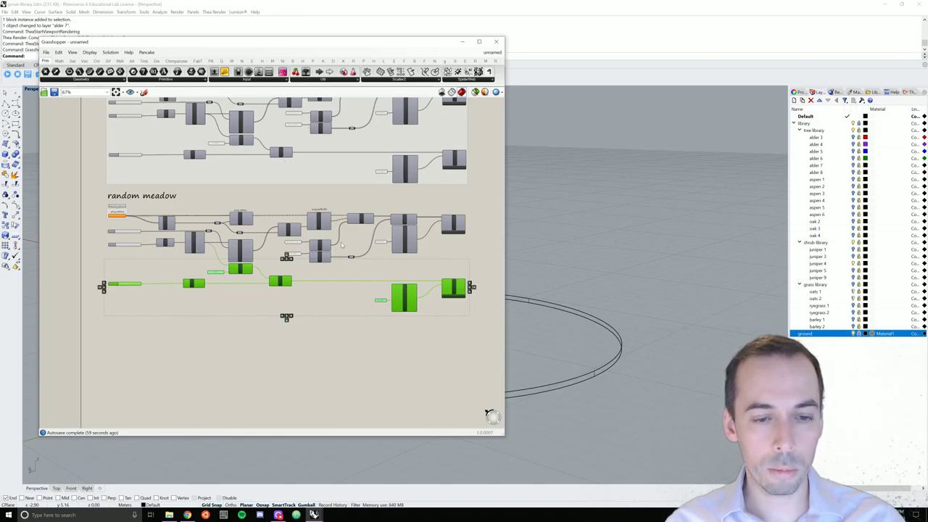
key("Delete")
right_click_drag(304, 165, 307, 195)
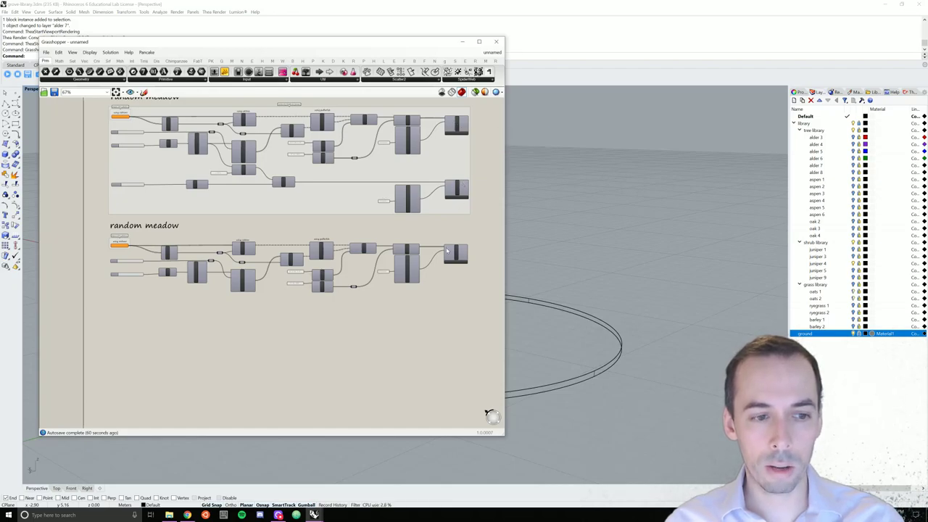
Change the copy's layer-name panel text from Grasses to Shrubs.
scroll(447, 267, "up", 2)
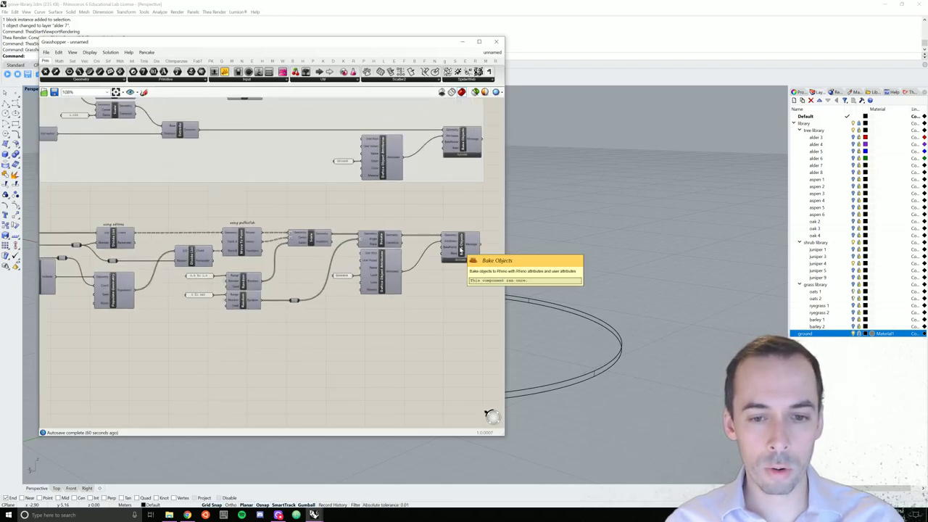
scroll(338, 276, "up", 4)
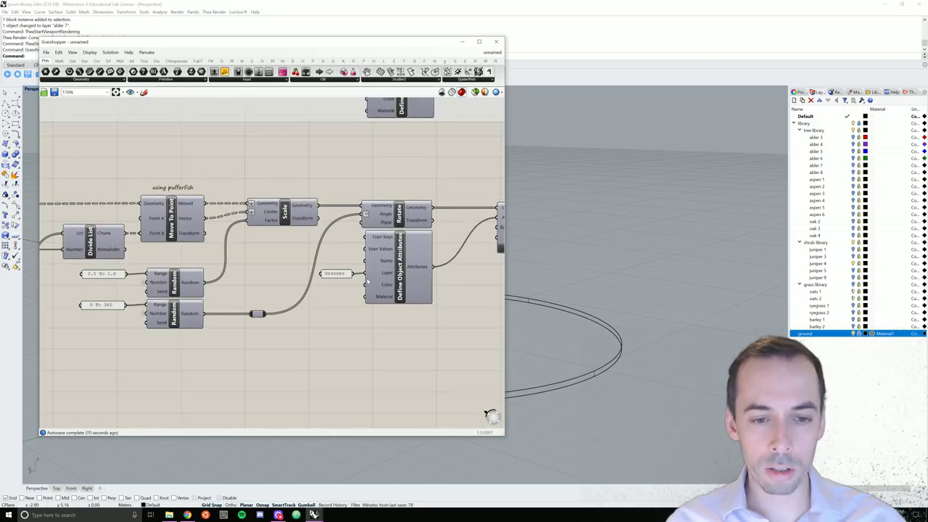
left_click(341, 275)
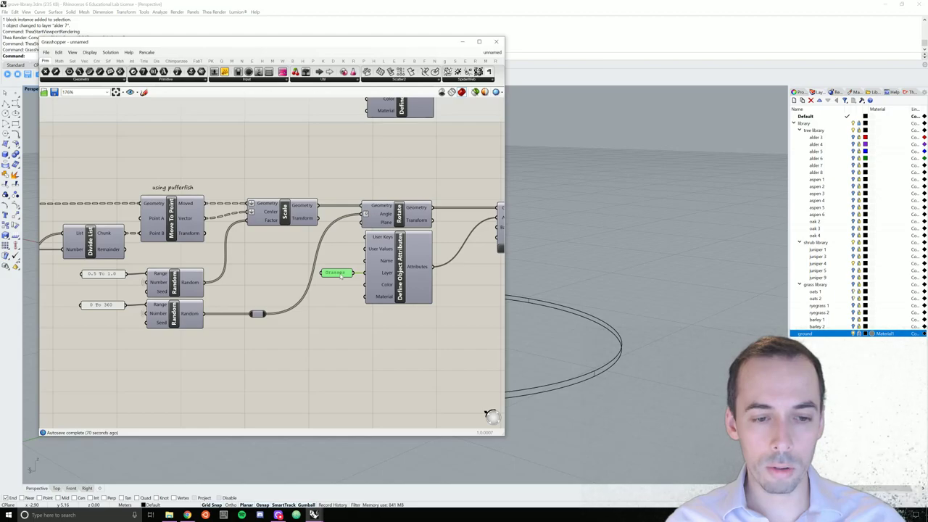
right_click(340, 274)
left_click(363, 287)
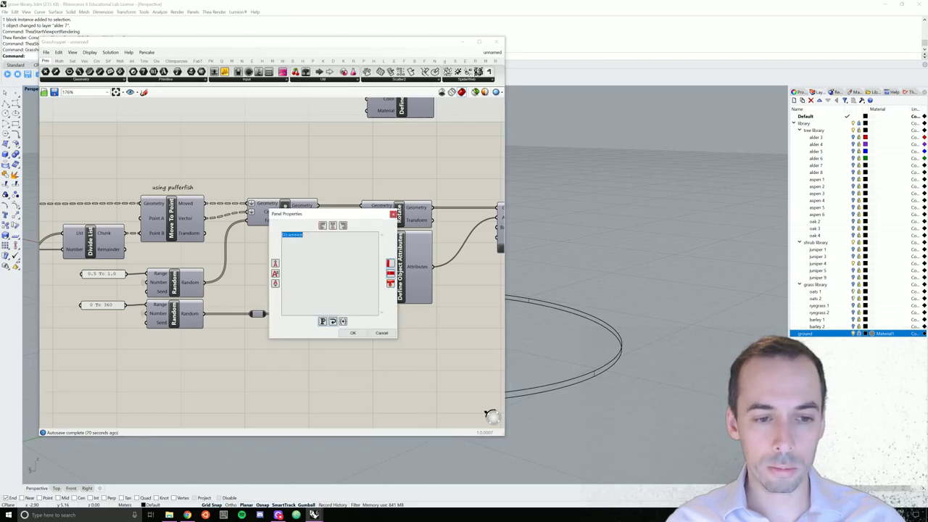
type("Shrubs")
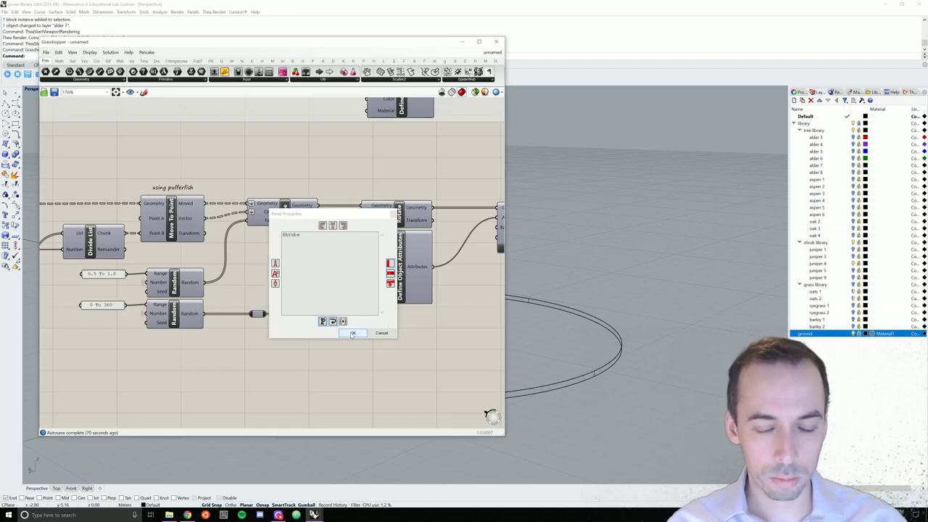
left_click(351, 333)
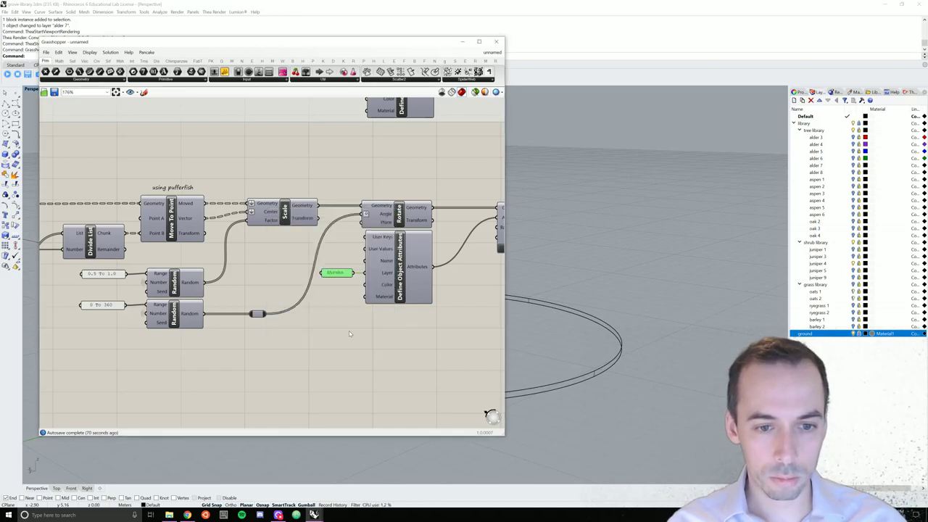
Retitle the copied group 'random shrubs' and select the whole group.
scroll(348, 333, "down", 3)
scroll(347, 332, "down", 1)
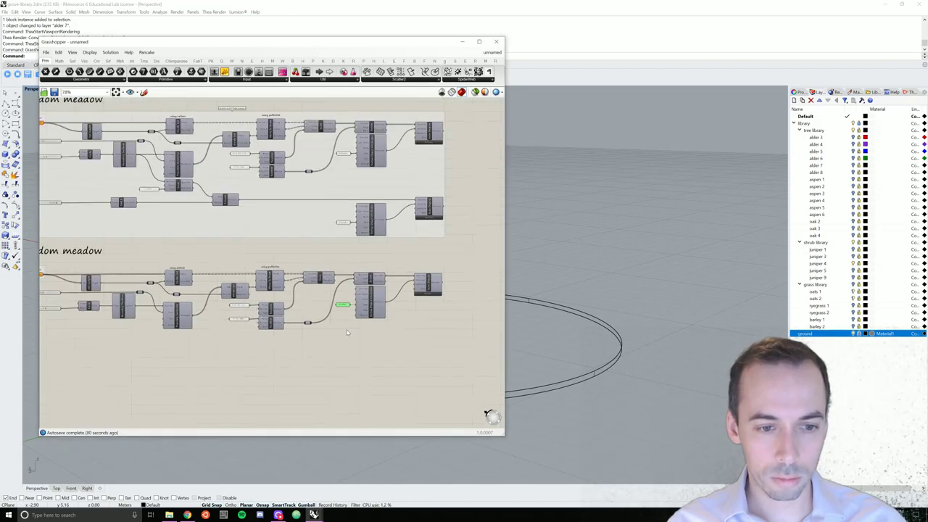
scroll(119, 255, "down", 1)
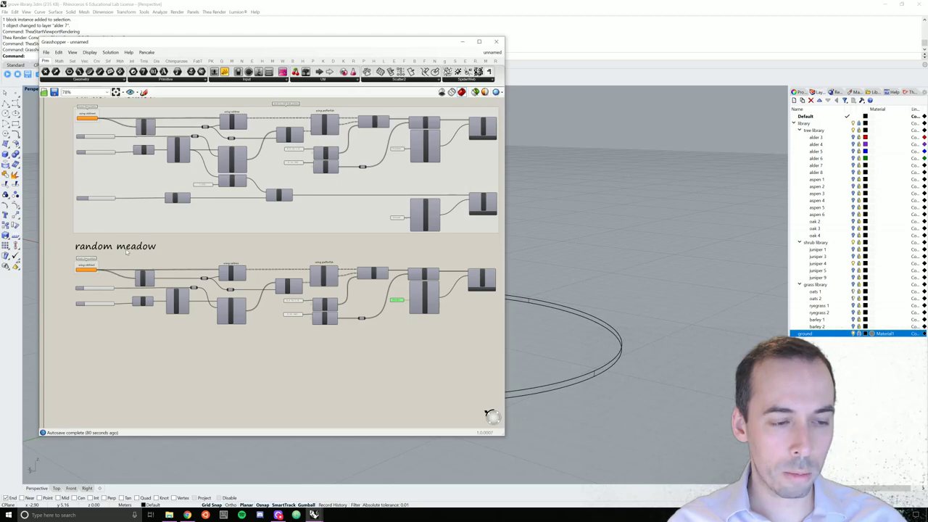
double_click(126, 248)
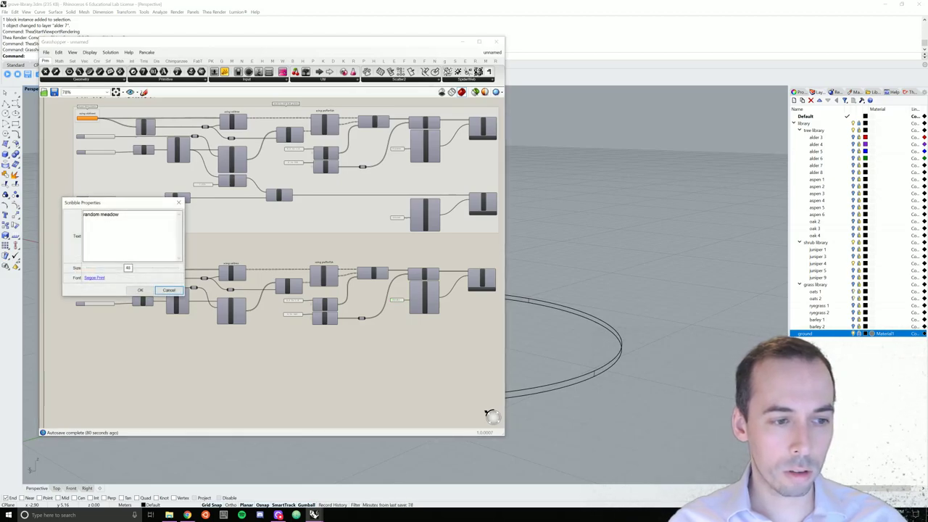
double_click(109, 214)
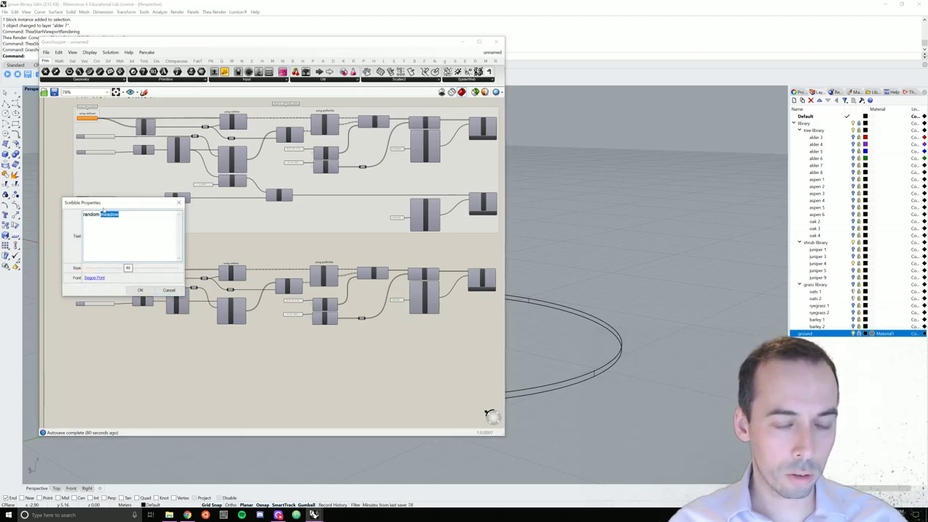
type("shrubs")
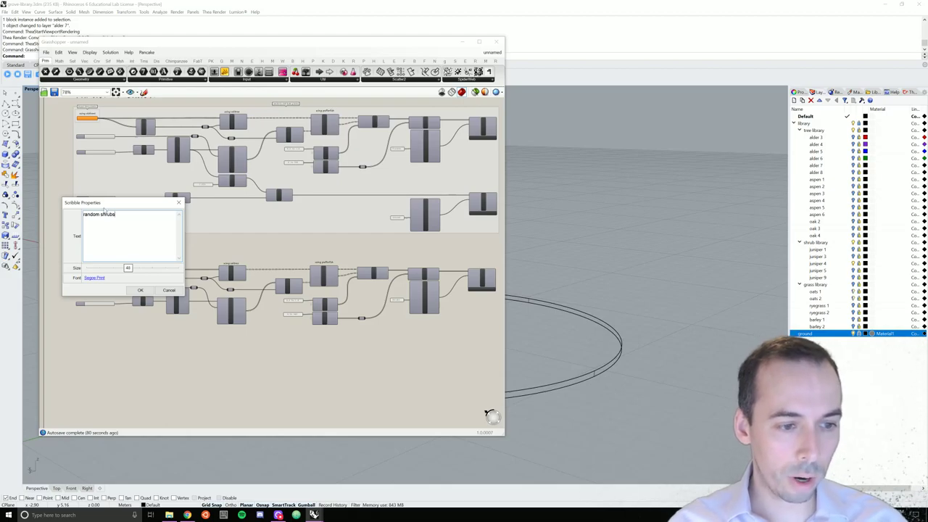
left_click(140, 290)
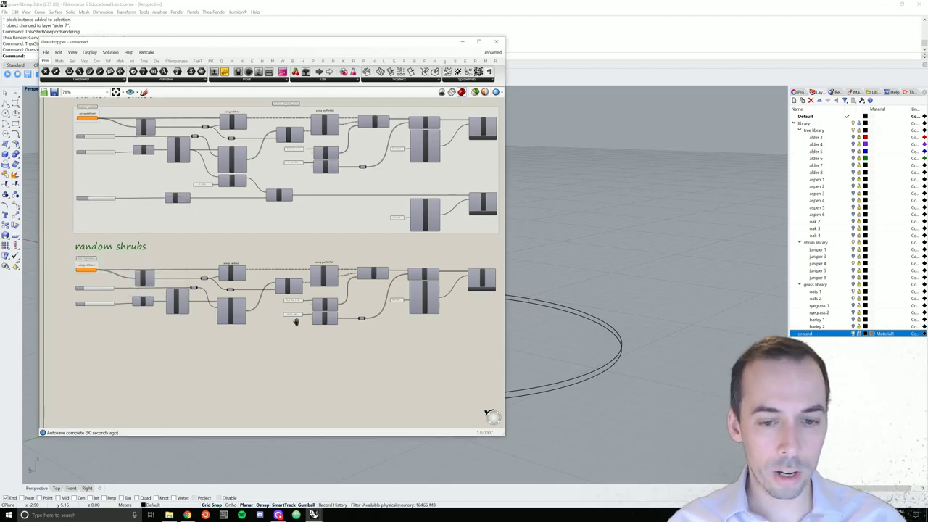
left_click_drag(480, 345, 68, 255)
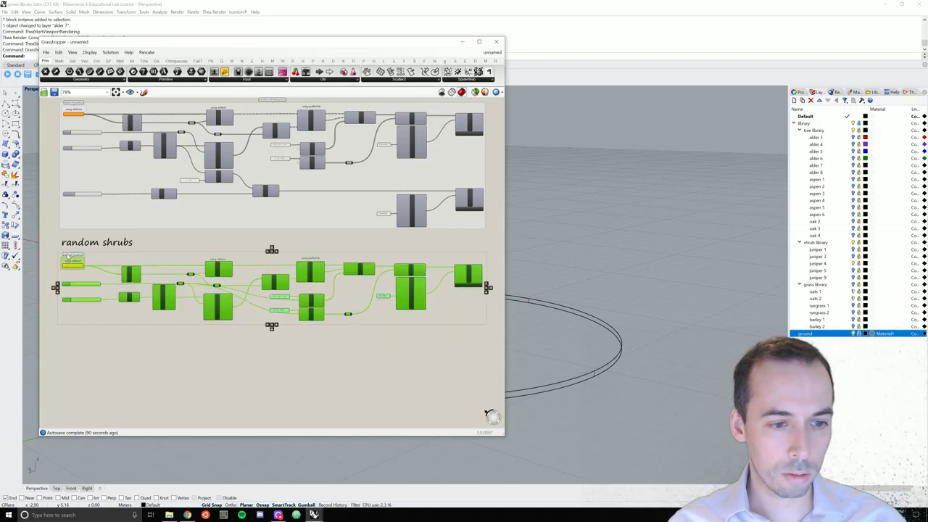
Name the shrub copy's inner group 'randomly distribute shrubs', then select the whole shrubs group.
left_click(286, 241)
right_click(269, 259)
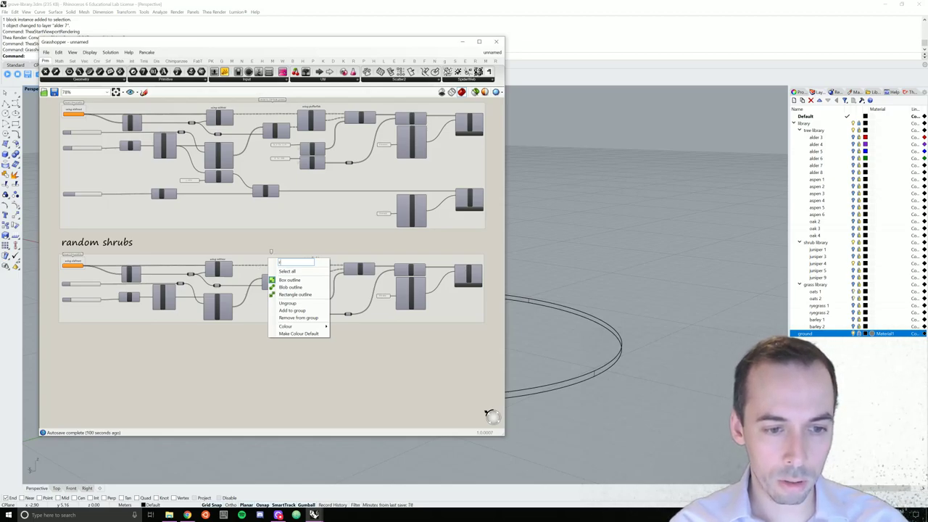
type("andomly")
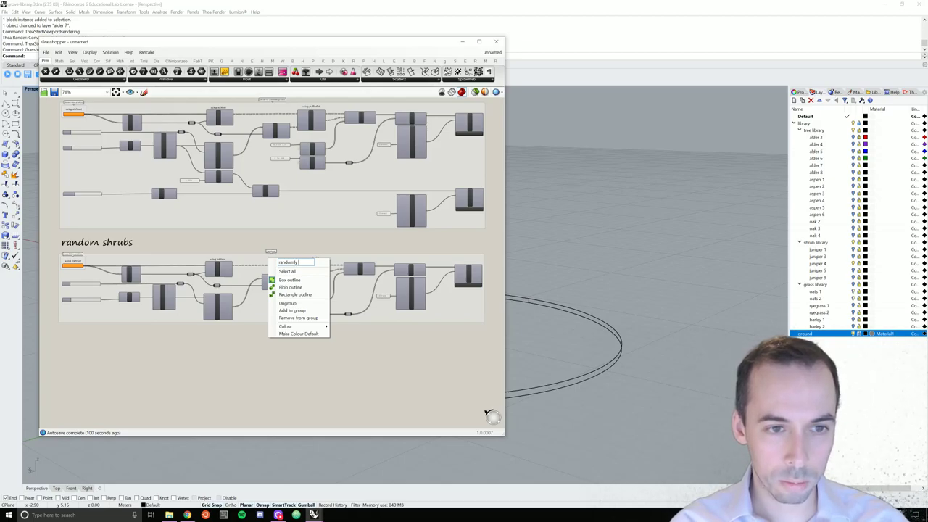
type(" distr")
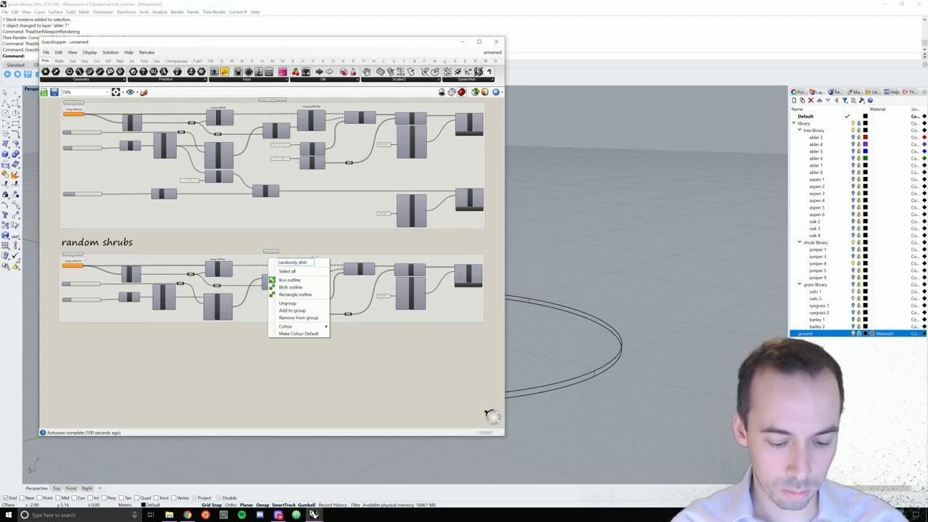
type("ibute shrubs")
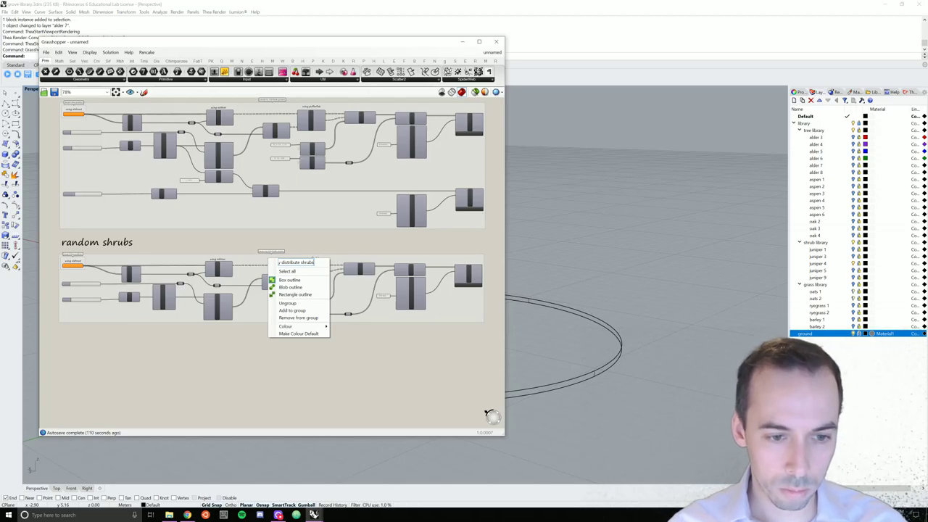
key("Return")
scroll(345, 356, "down", 2)
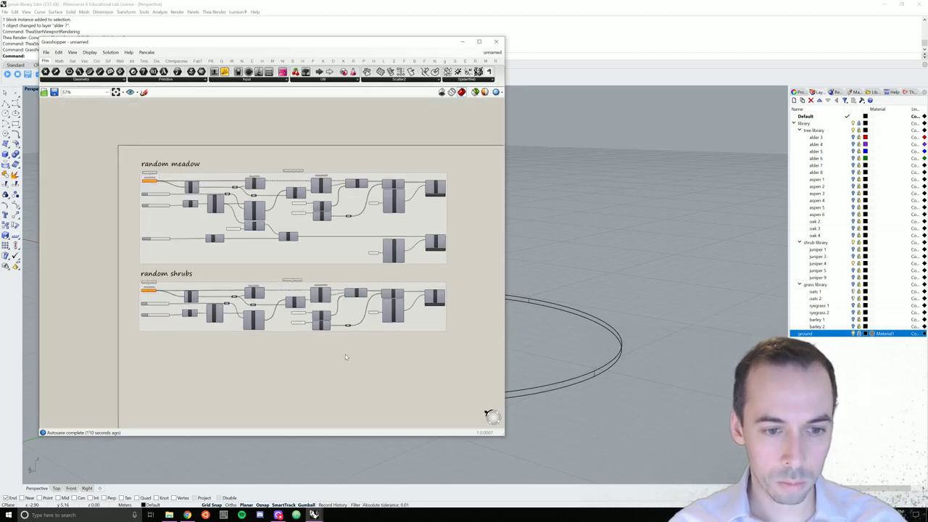
scroll(336, 355, "up", 3)
scroll(336, 354, "down", 2)
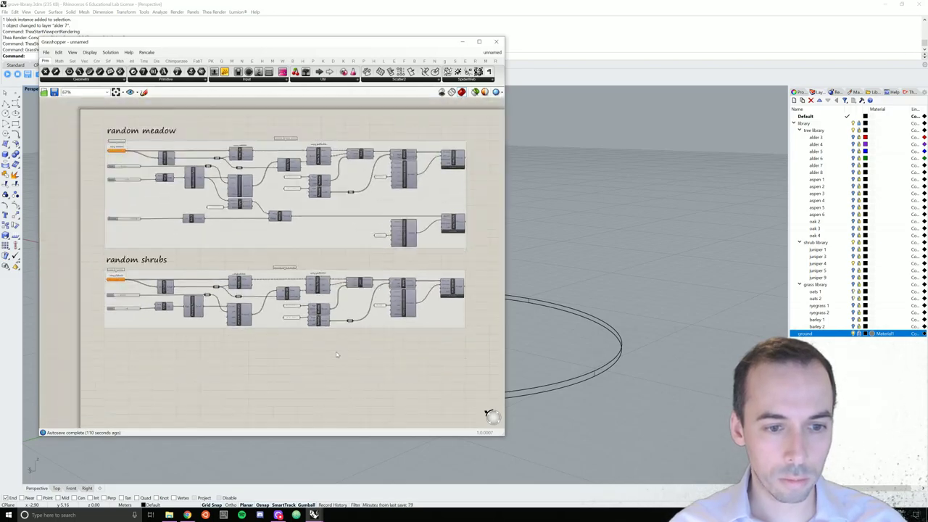
left_click_drag(488, 350, 89, 255)
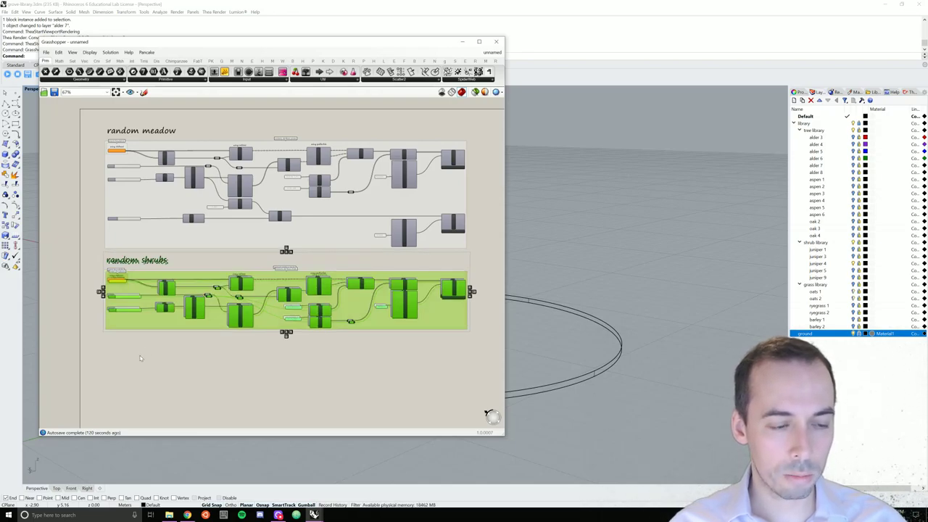
Drag-copy the random shrubs group to place a duplicate below it.
scroll(150, 345, "up", 2)
right_click_drag(150, 345, 150, 274)
left_click_drag(144, 234, 145, 348, "alt")
scroll(93, 291, "up", 4)
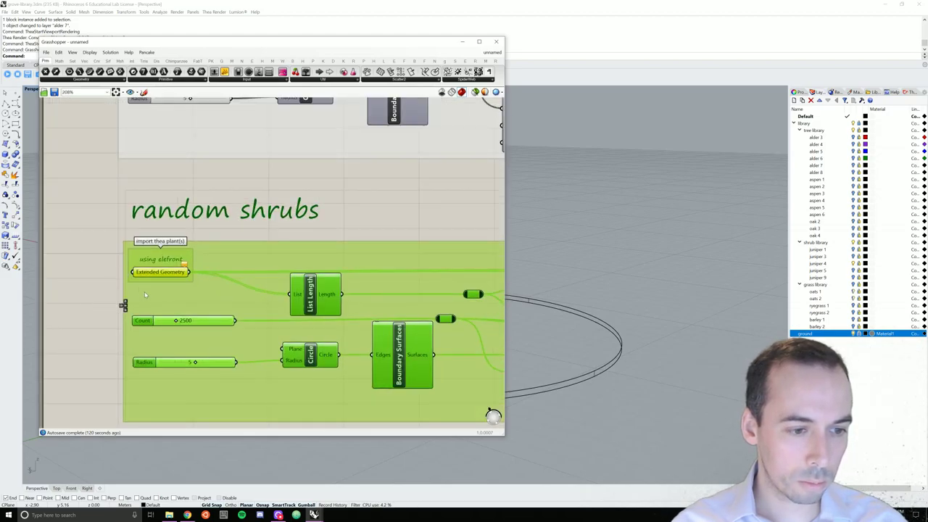
left_click_drag(147, 295, 139, 313)
left_click(100, 253)
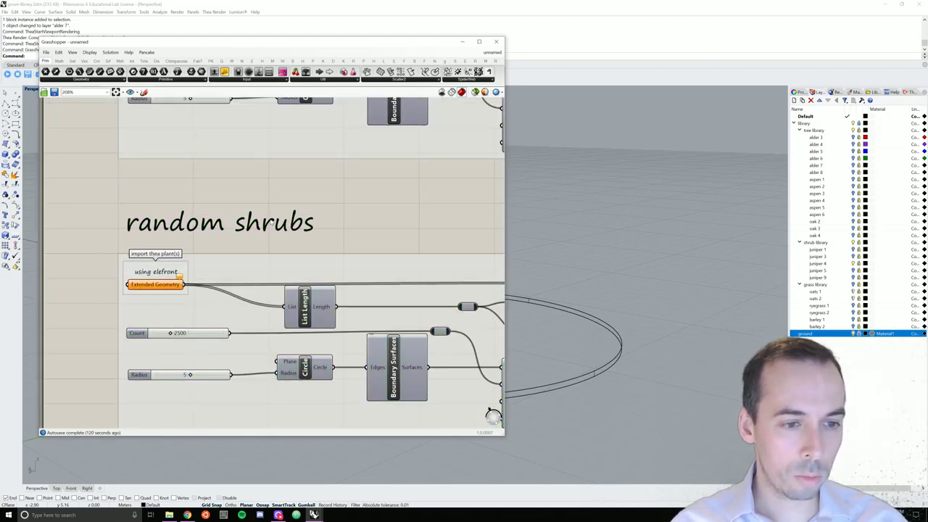
Change the duplicate's title from 'random shrubs' to 'random trees'.
double_click(270, 227)
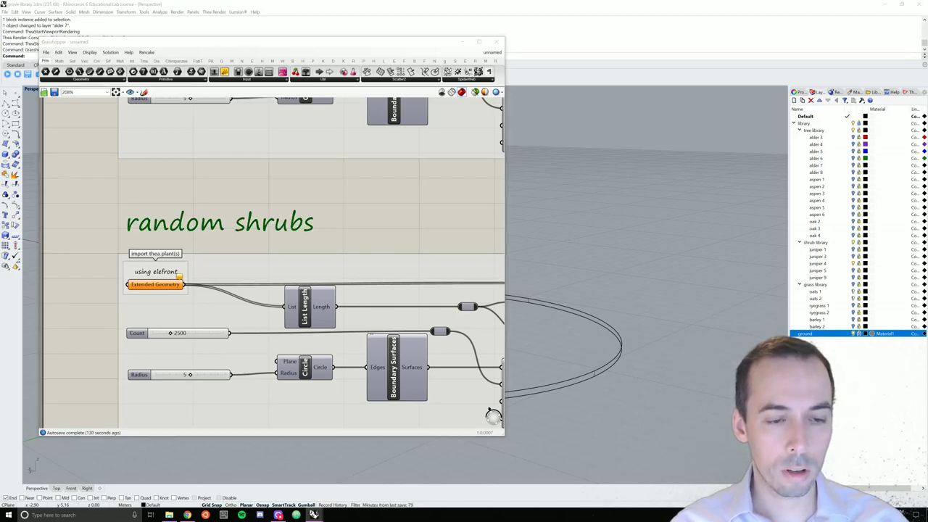
key("shift+Left")
key("shift+Left")
key("shift+Left")
key("shift+Left")
key("shift+Left")
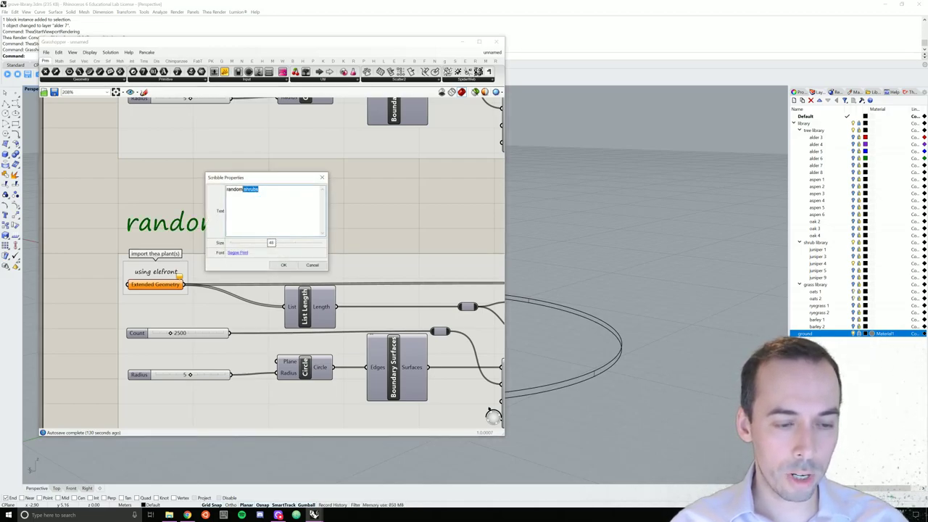
type("trees")
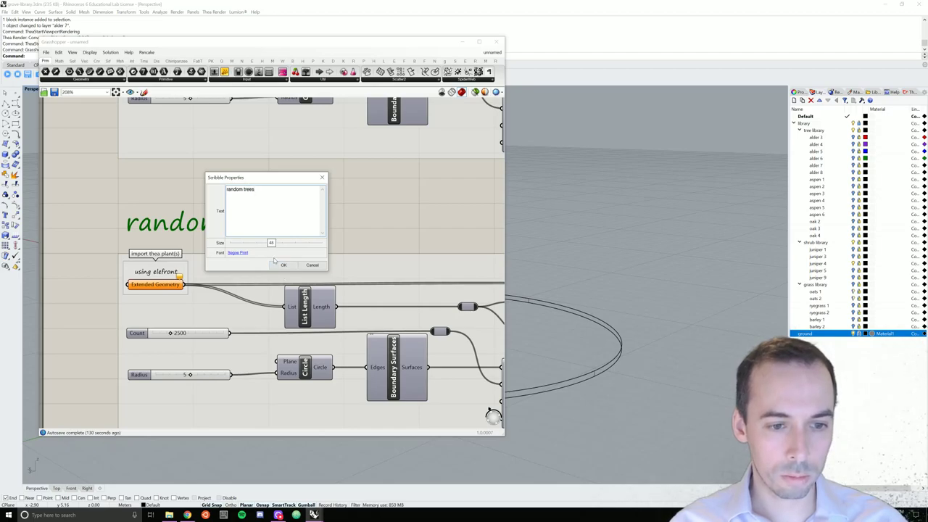
left_click(282, 264)
Change the random trees layer-name panel from Shrubs to Trees.
scroll(222, 225, "down", 5)
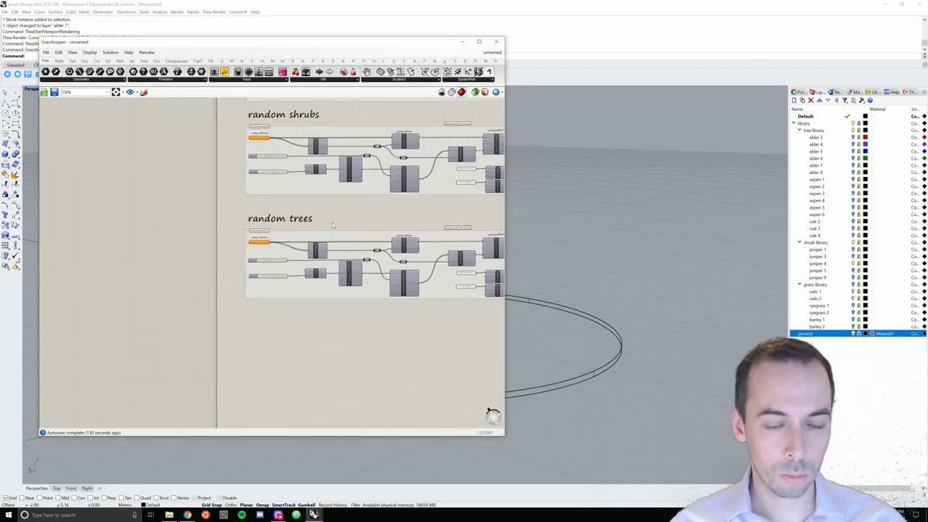
scroll(406, 239, "up", 3)
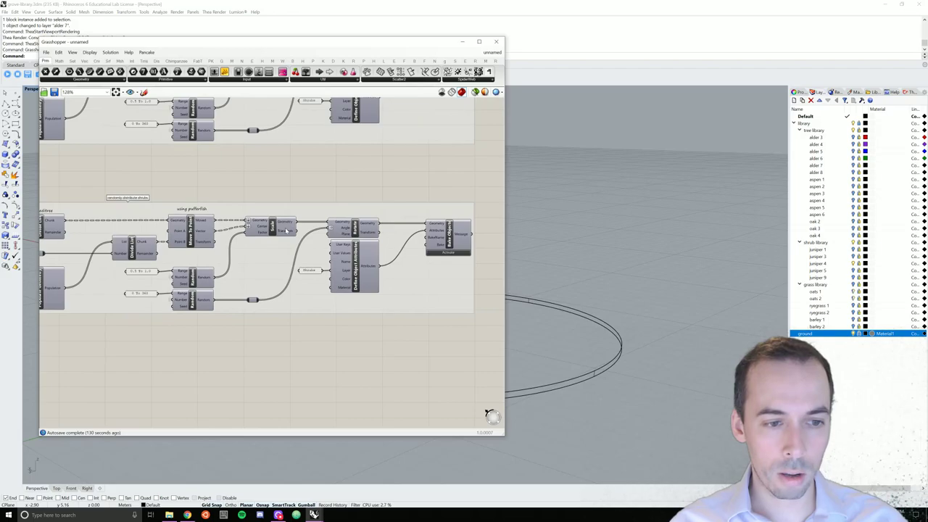
scroll(324, 276, "up", 2)
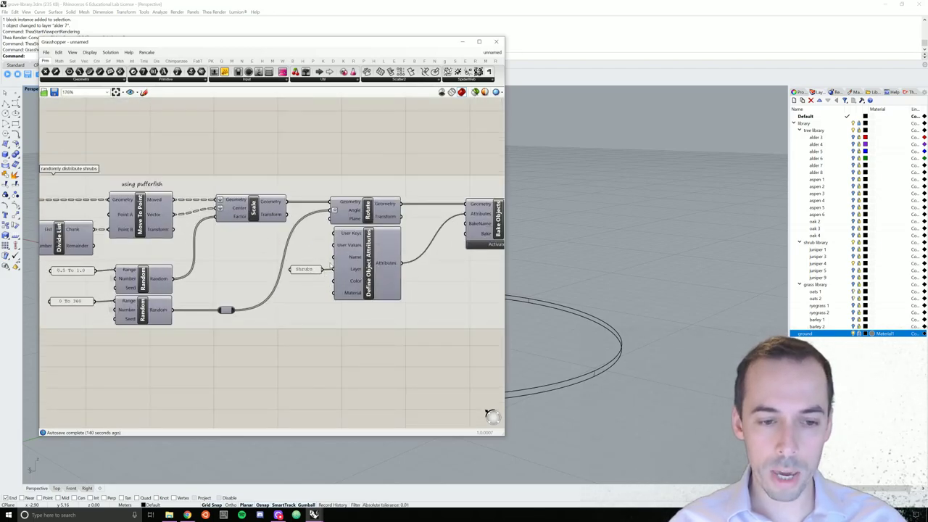
left_click(307, 271)
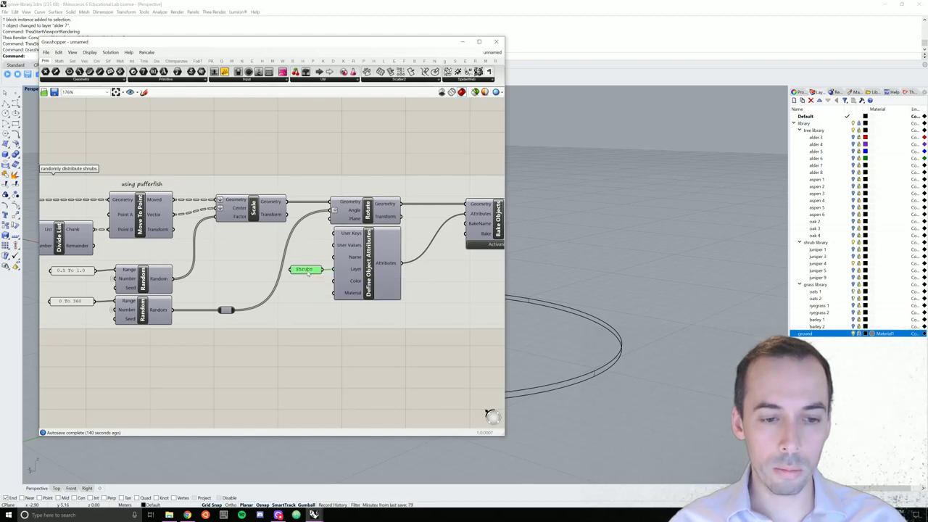
right_click(308, 271)
key("Escape")
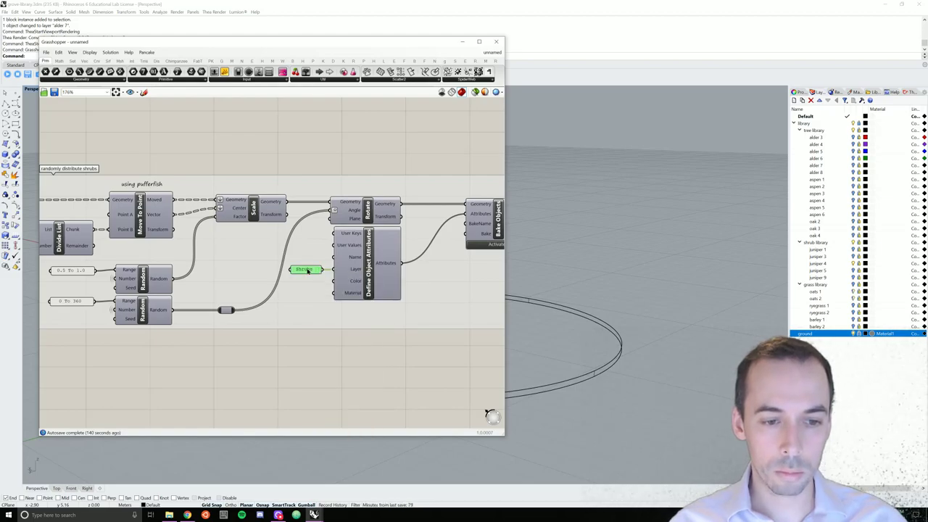
double_click(307, 271)
type("Trees")
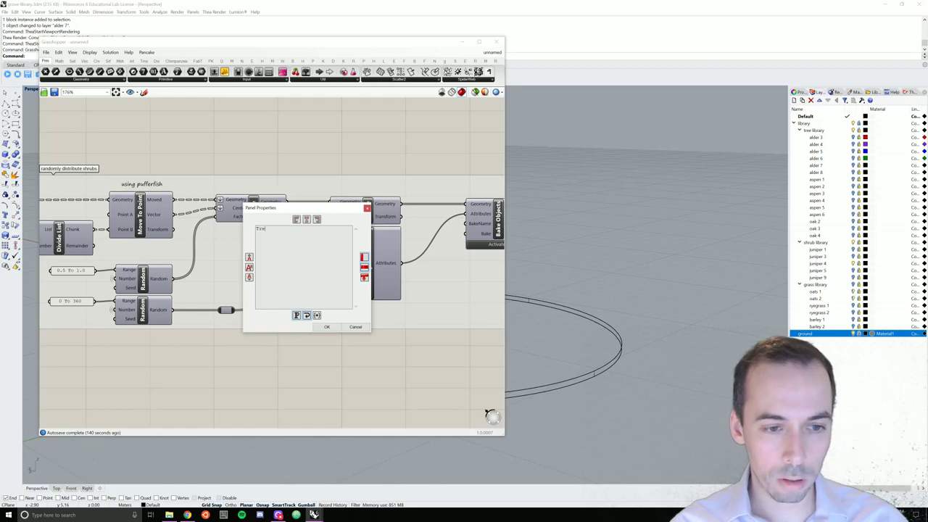
left_click(326, 326)
scroll(327, 355, "down", 5)
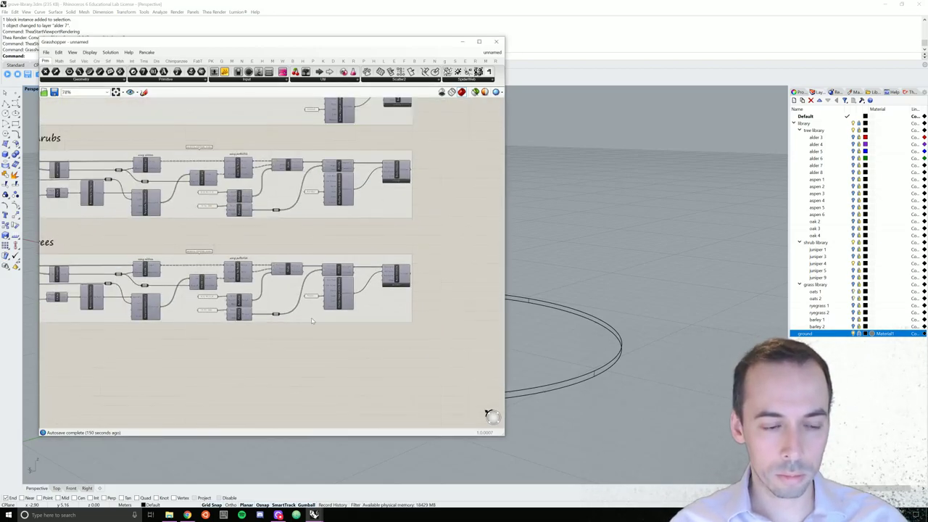
right_click_drag(331, 324, 376, 360)
scroll(317, 325, "down", 3)
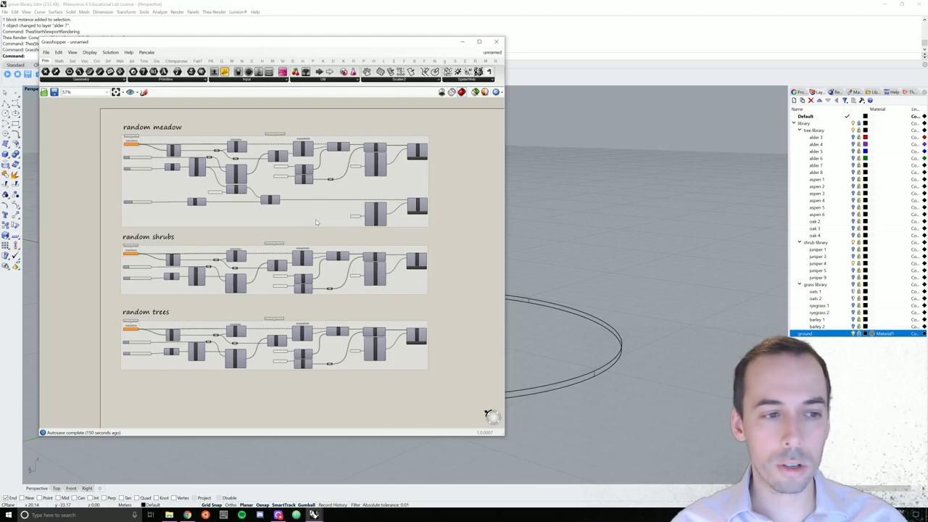
scroll(141, 145, "up", 6)
scroll(145, 151, "up", 2)
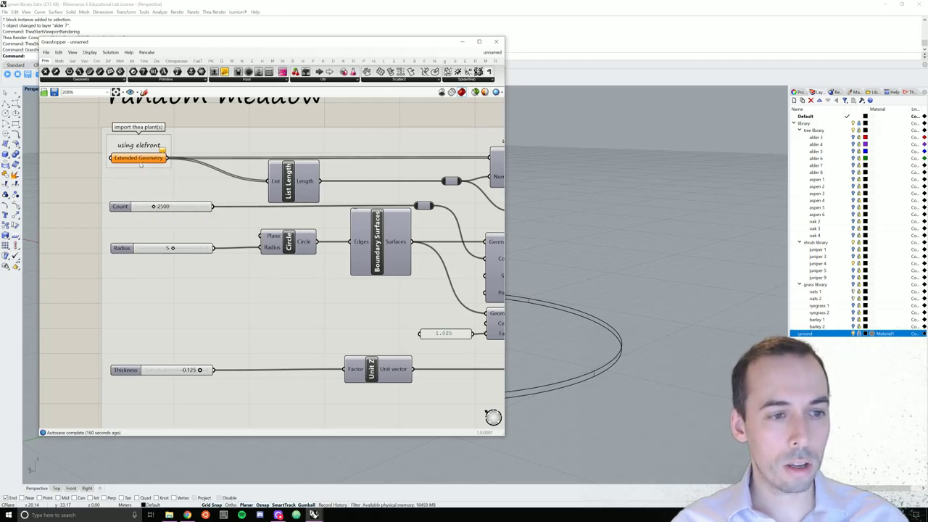
mouse_move(141, 165)
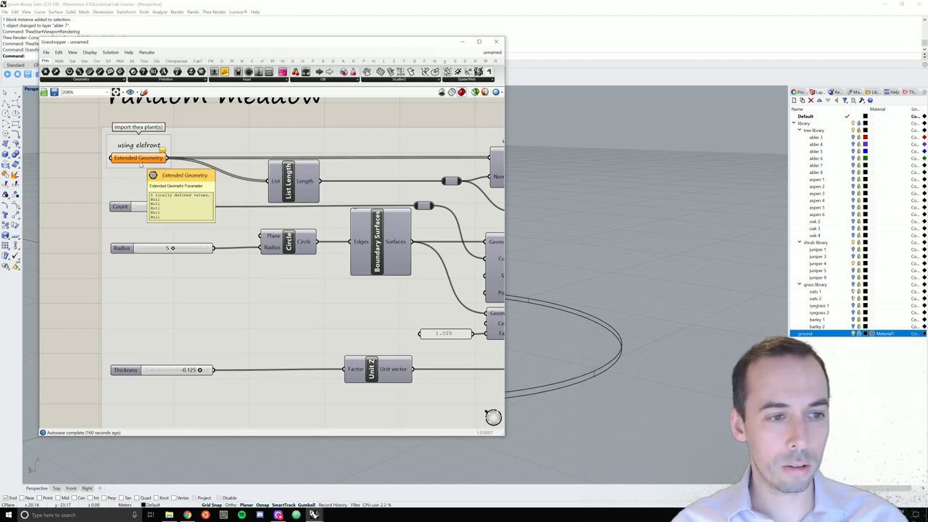
scroll(133, 158, "down", 5)
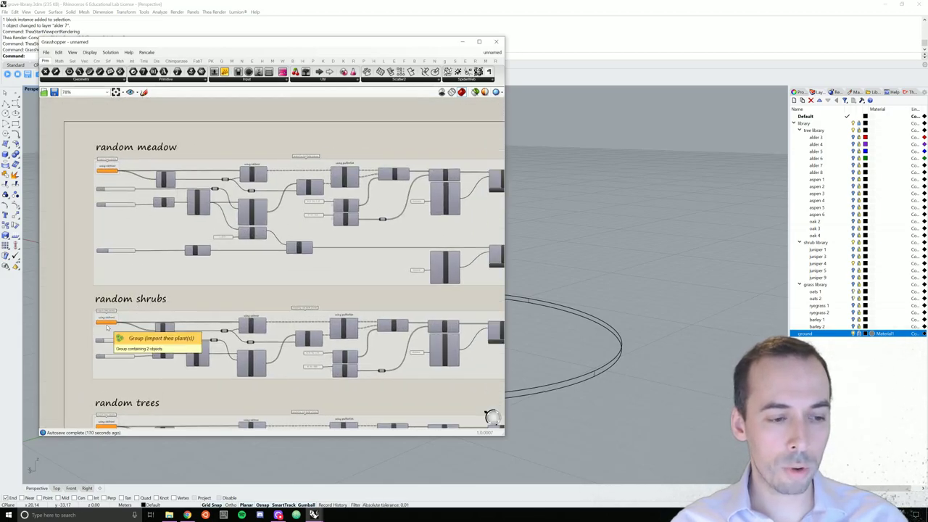
scroll(108, 327, "up", 4)
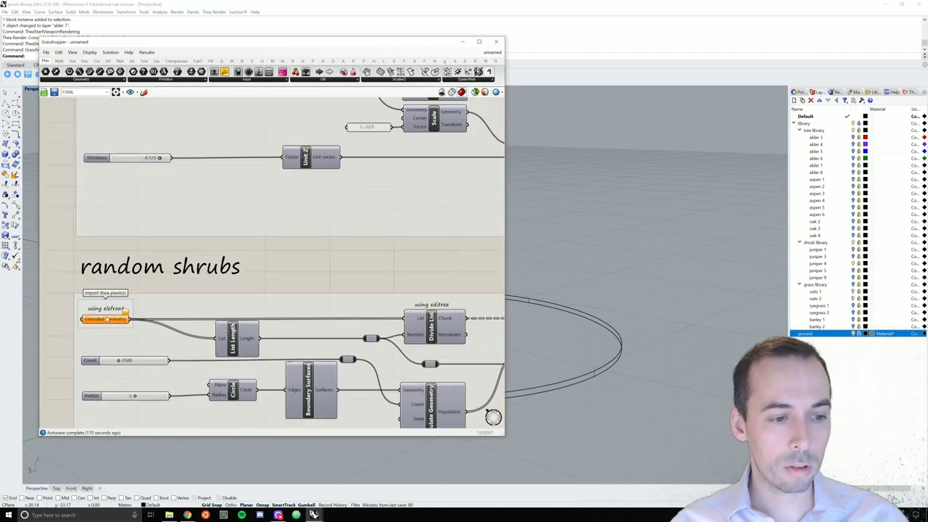
scroll(107, 320, "down", 4)
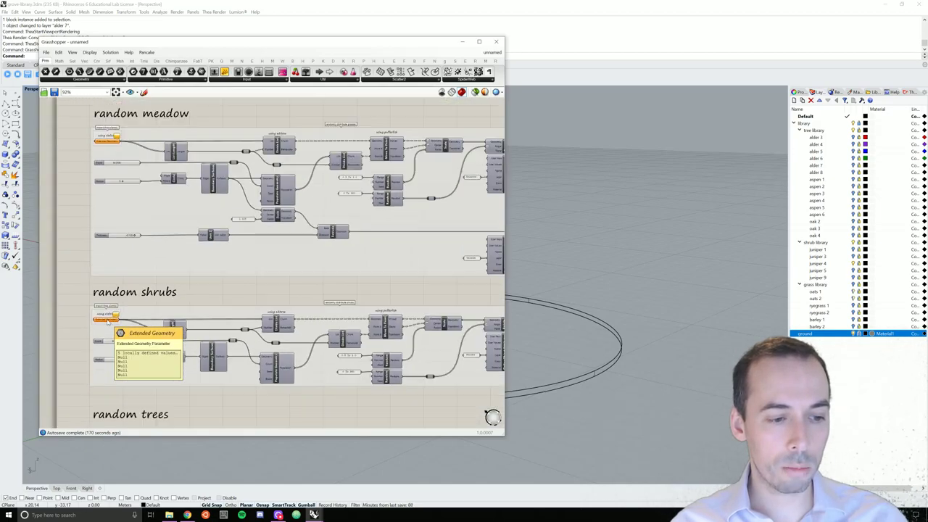
scroll(108, 358, "up", 4)
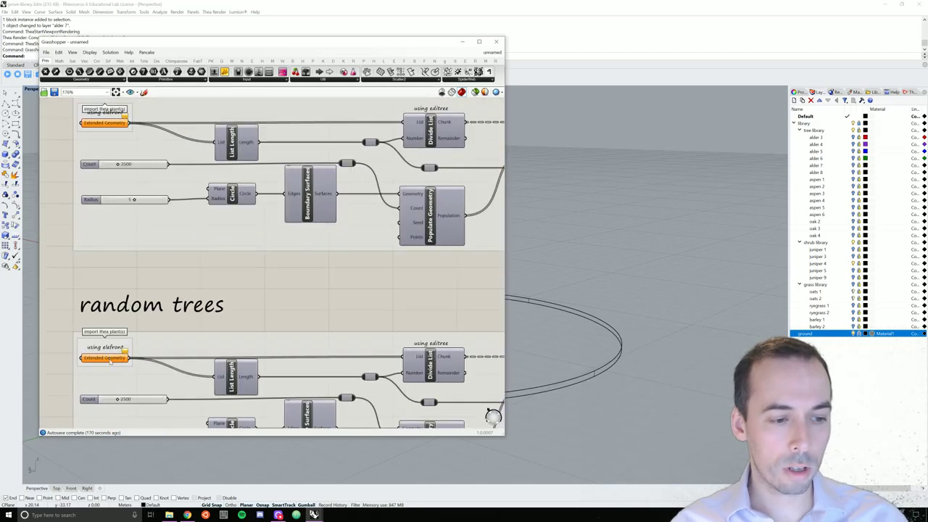
mouse_move(111, 360)
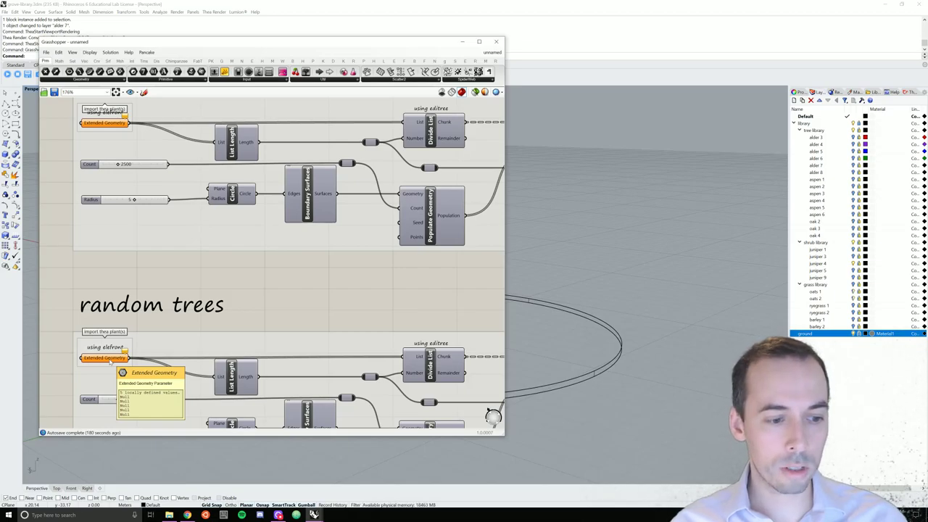
scroll(110, 361, "down", 4)
scroll(90, 172, "up", 3)
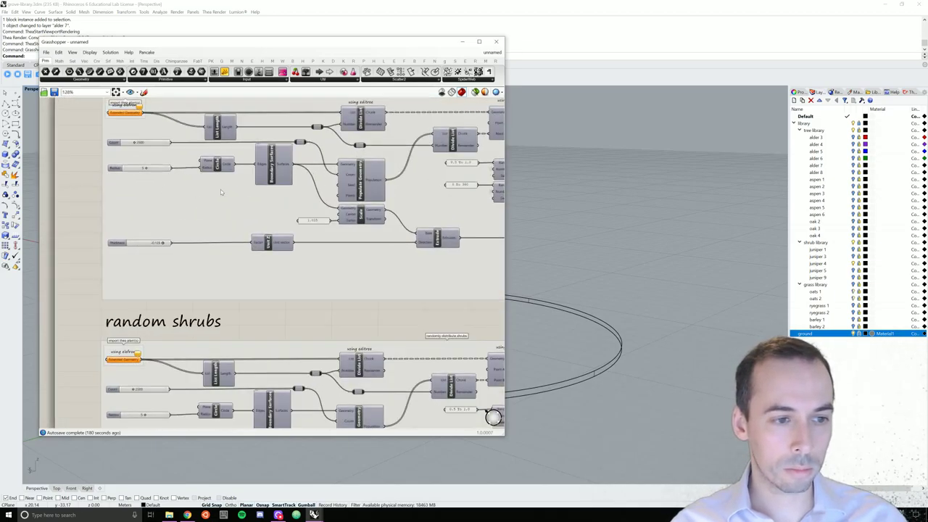
right_click_drag(293, 198, 248, 276)
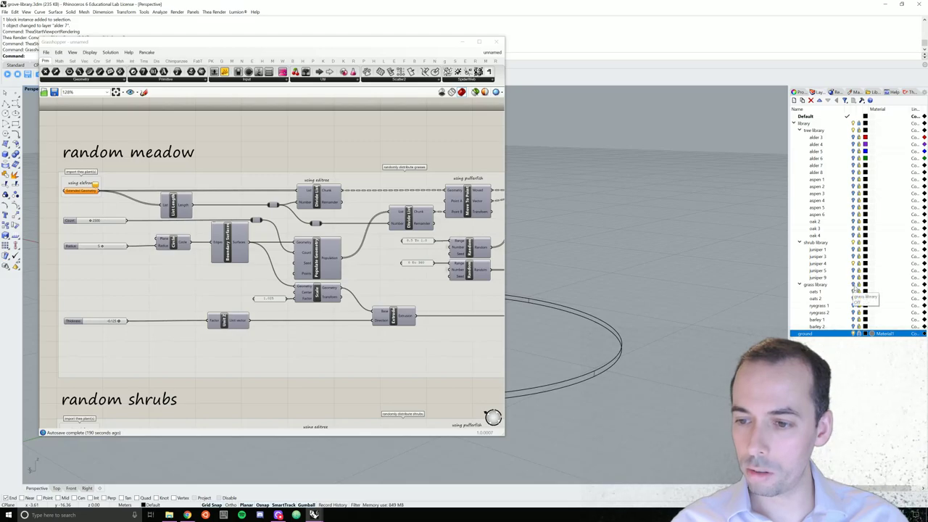
Unlock the library layer and window-select the plant block instances at the ring's centre.
left_click(855, 285)
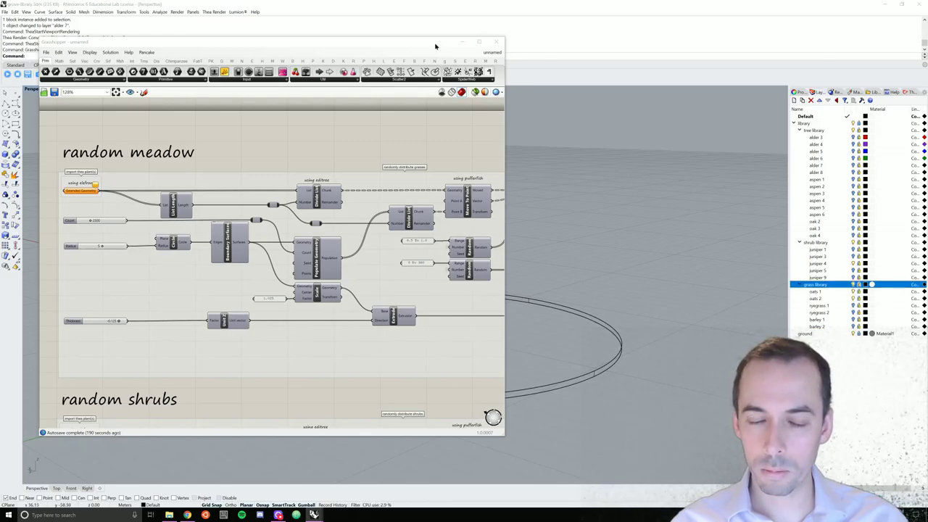
left_click_drag(436, 47, 397, 16)
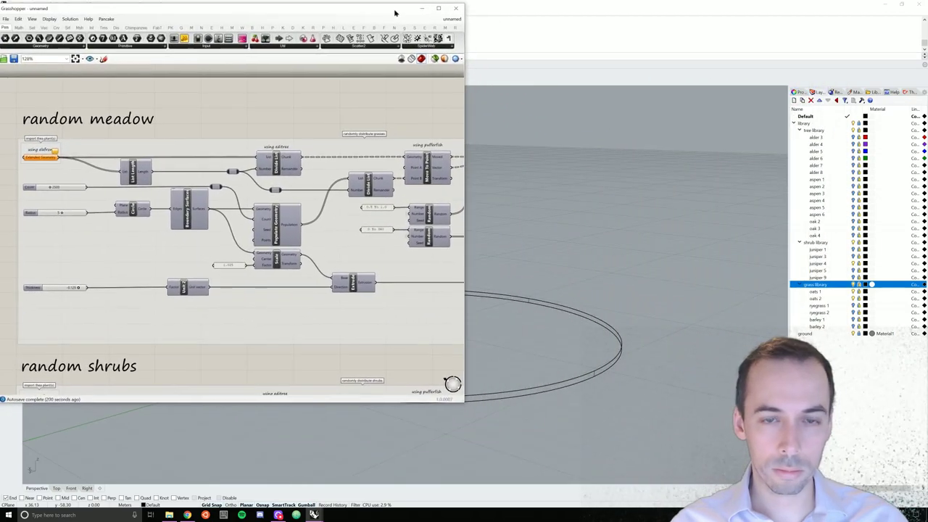
left_click(424, 12)
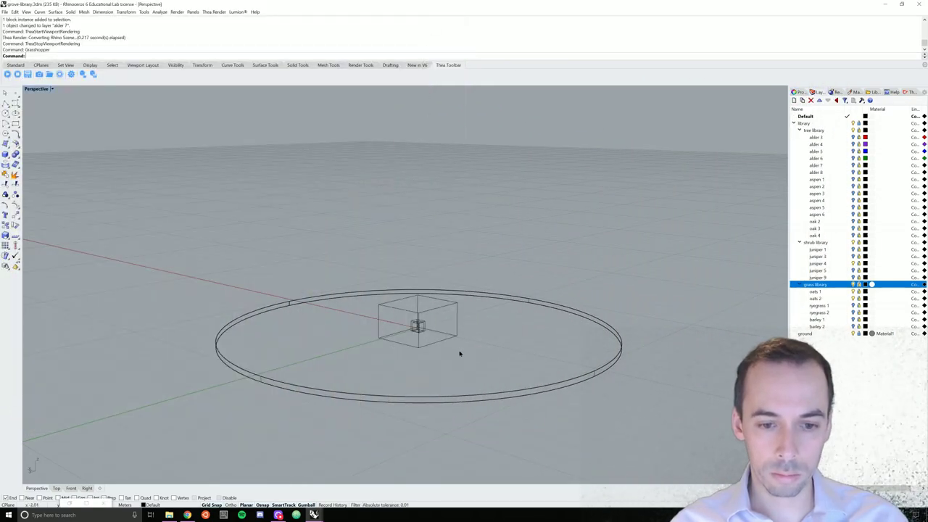
left_click(819, 244)
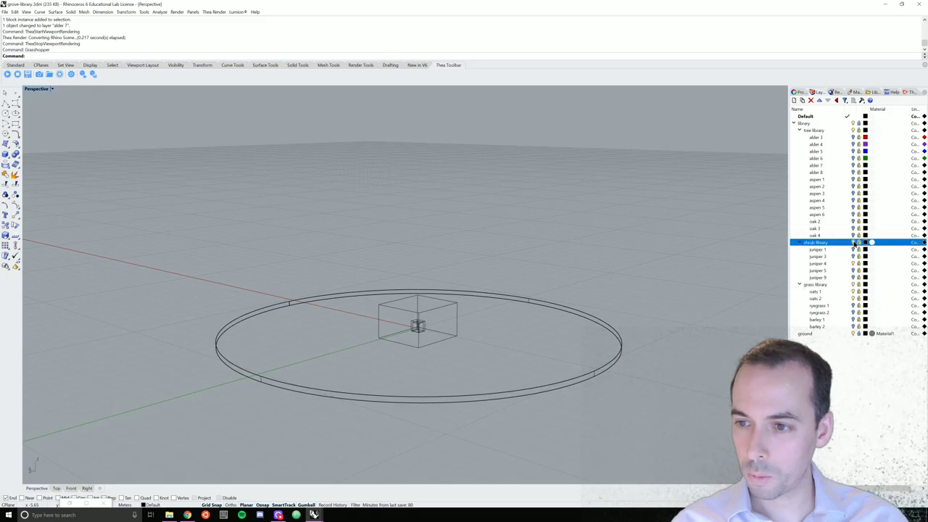
left_click_drag(474, 354, 389, 313)
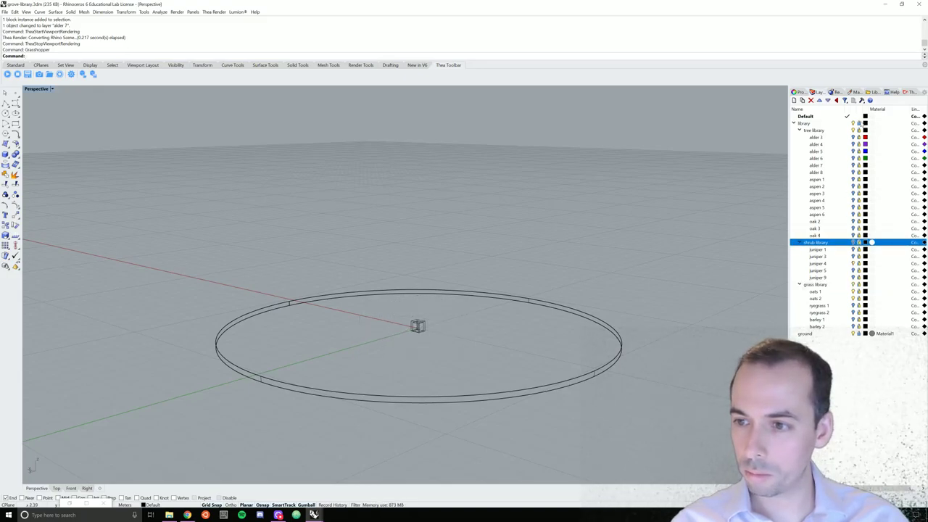
left_click(862, 123)
left_click_drag(472, 316, 378, 349)
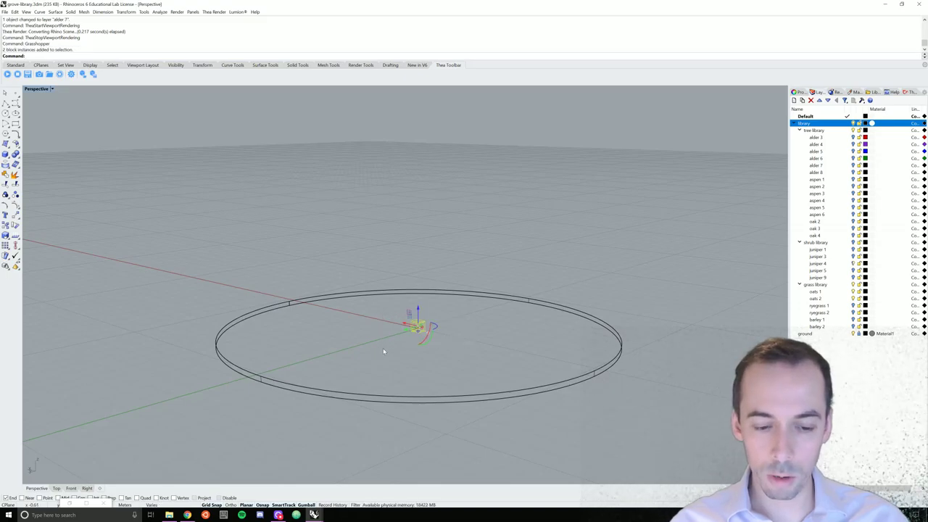
Relaunch Grasshopper and resize its window to leave the viewport visible.
type("Grasshopper")
key("Return")
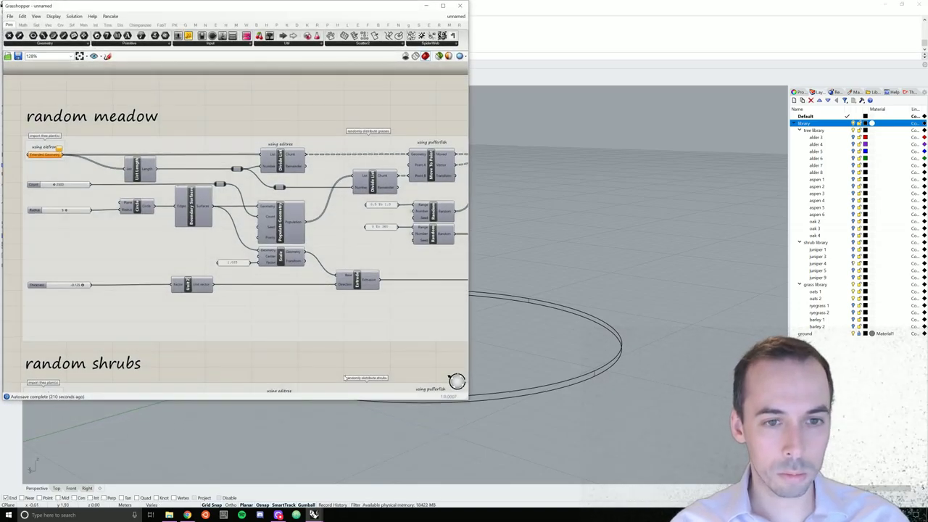
left_click_drag(469, 400, 439, 504)
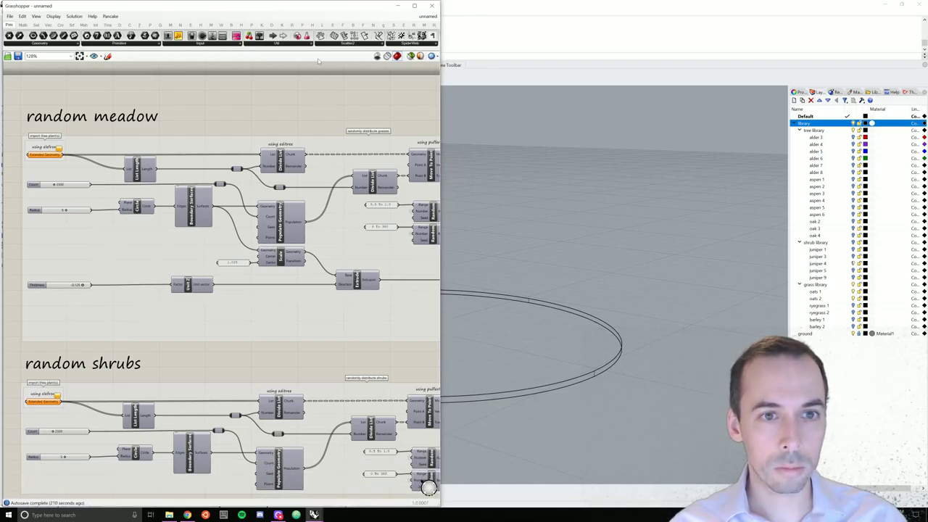
left_click_drag(318, 13, 316, 11)
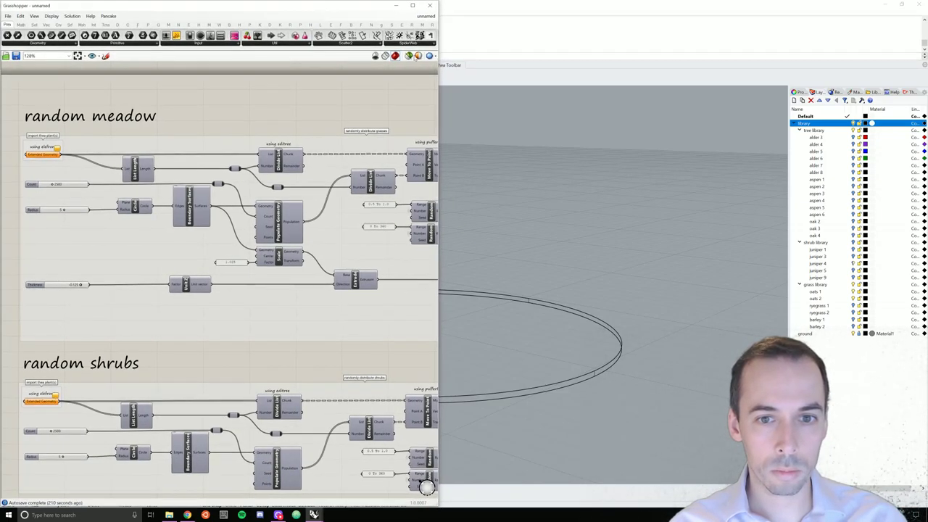
left_click_drag(439, 89, 419, 105)
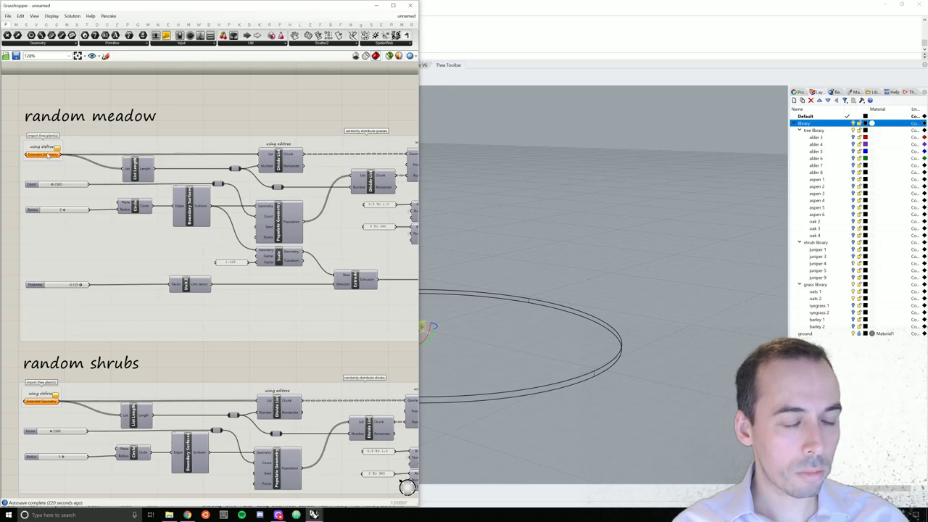
Assign the selected blocks to the meadow's Extended Geometry input via Set Multiple Extended Geometries.
mouse_move(48, 154)
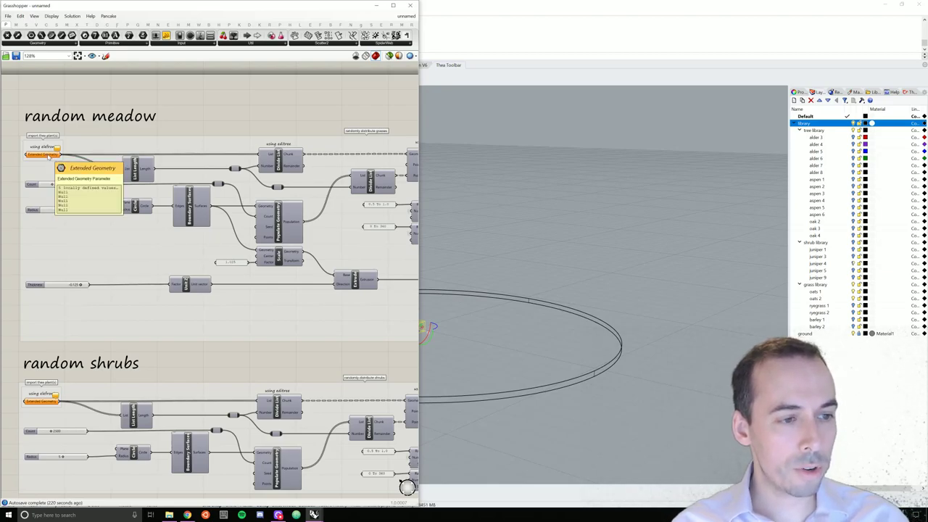
right_click(47, 155)
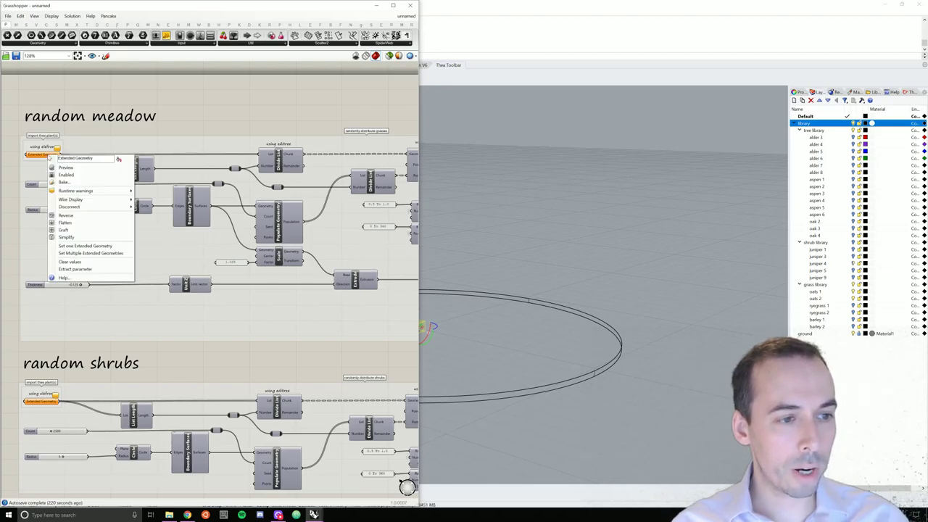
left_click(103, 254)
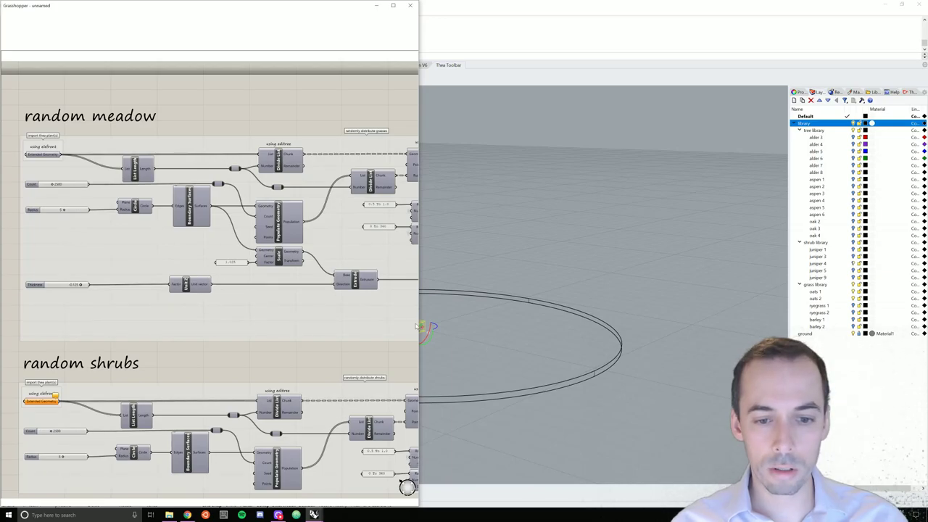
key("Return")
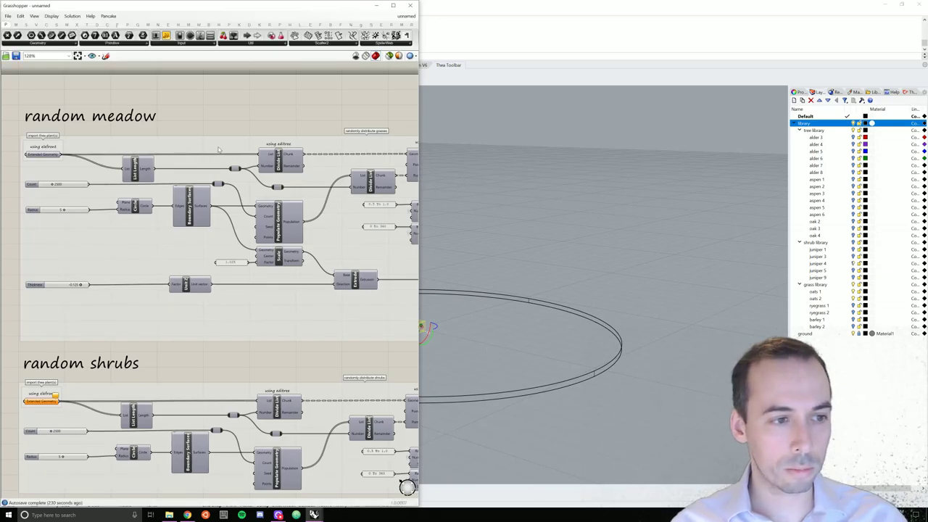
scroll(264, 137, "down", 2)
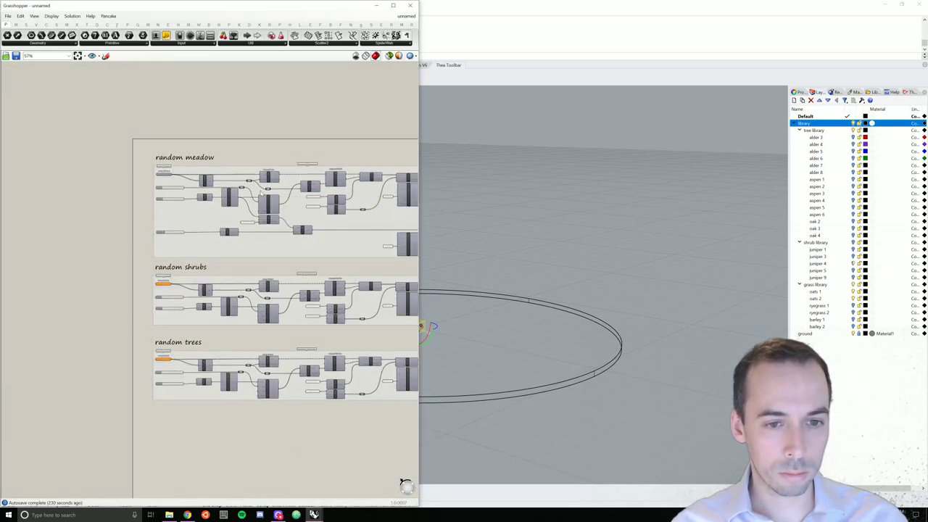
Set the Count slider's maximum to 15000 and its value to 12000.
scroll(182, 183, "up", 2)
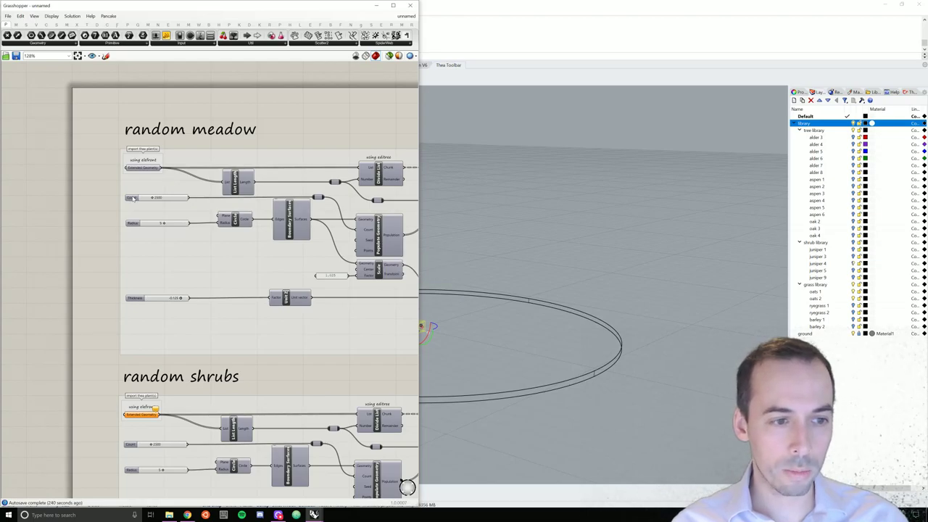
scroll(134, 199, "up", 3)
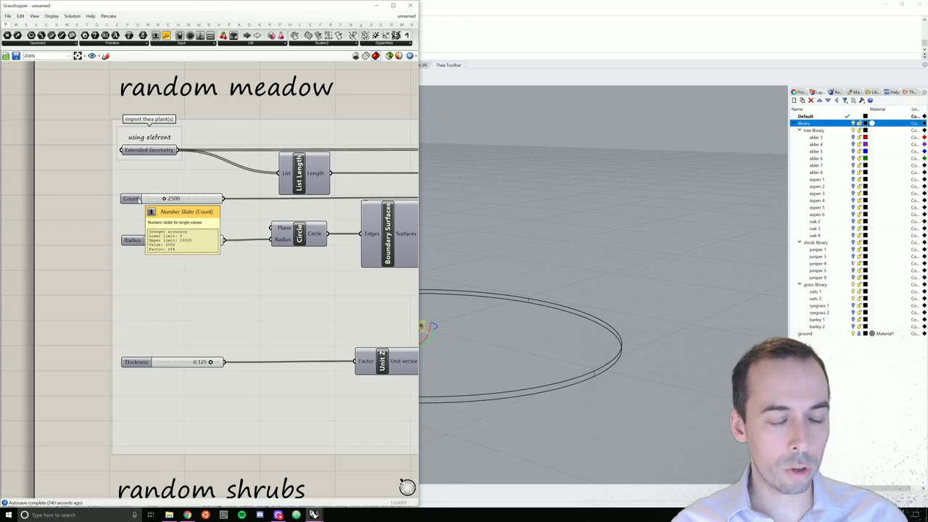
double_click(138, 199)
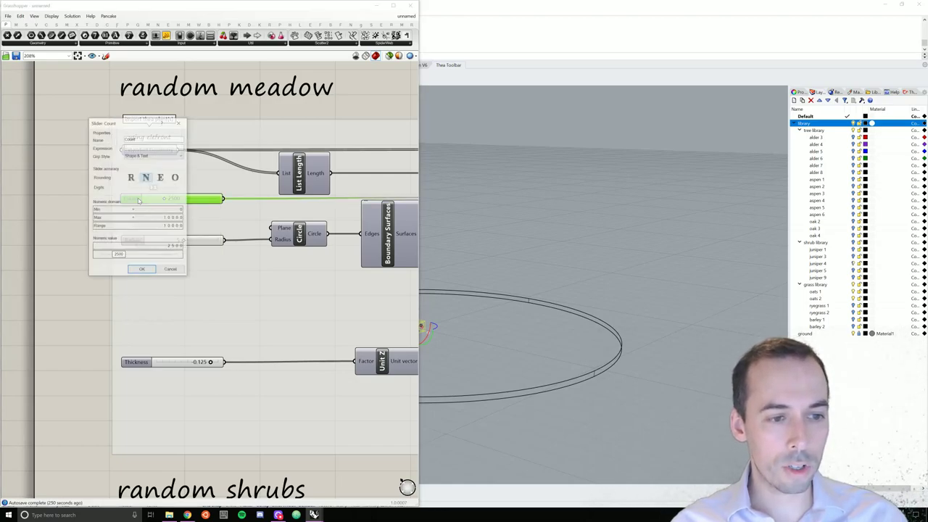
left_click(178, 219)
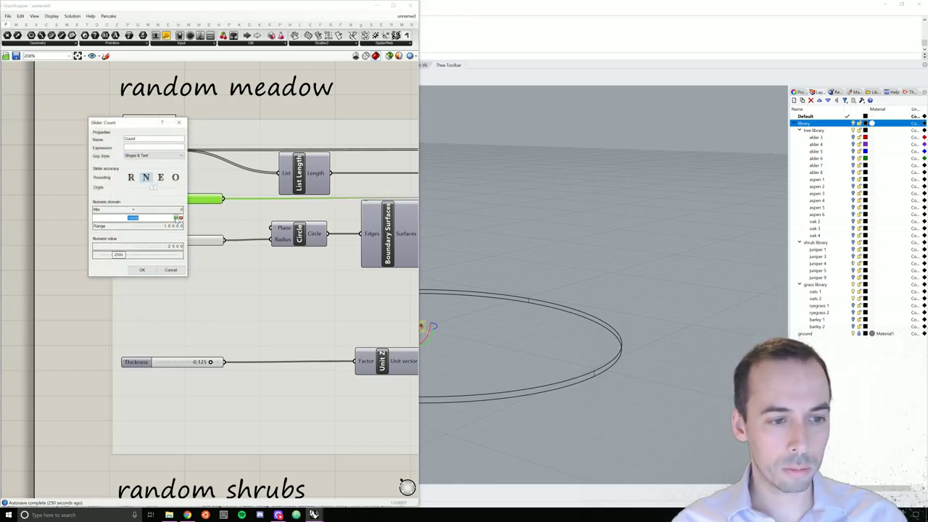
type("15")
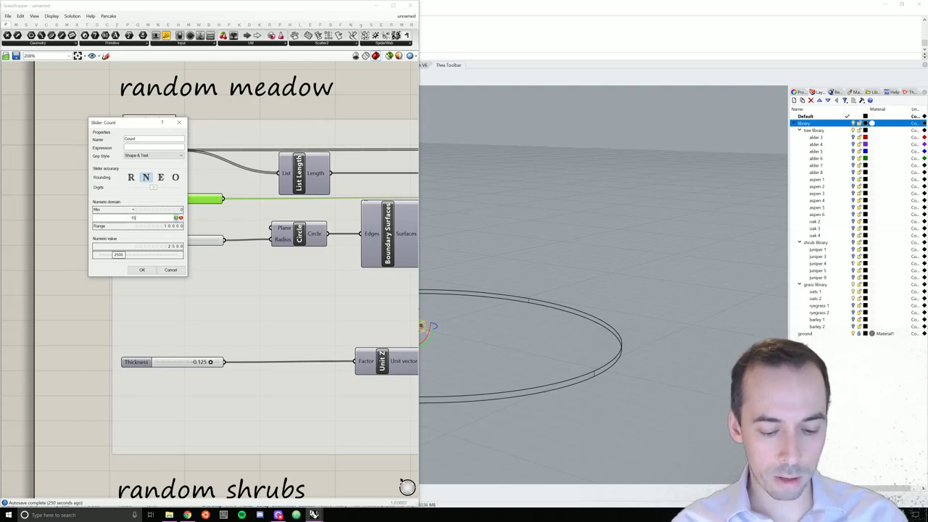
left_click(152, 256)
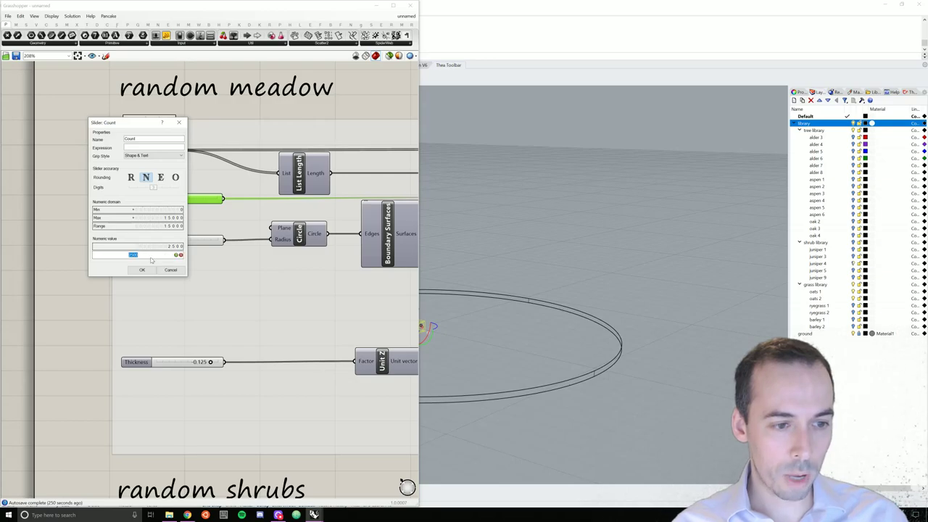
type("1200")
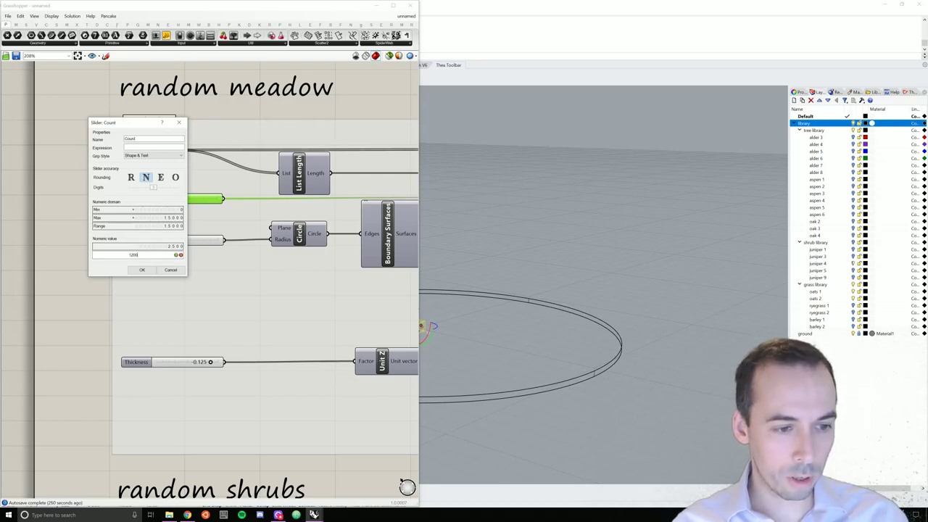
type("0")
key("Return")
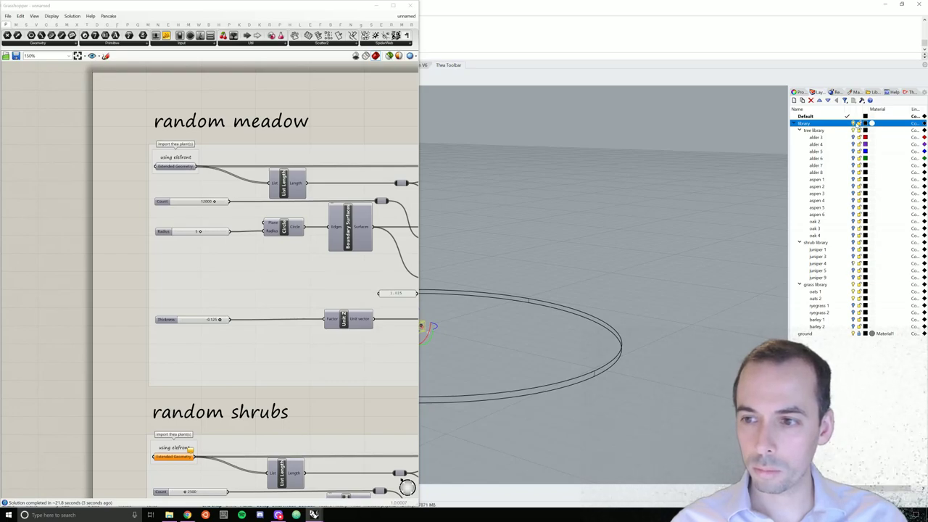
With the grass library layer selected, activate Bake Objects to bake the meadow grasses.
scroll(309, 263, "down", 3)
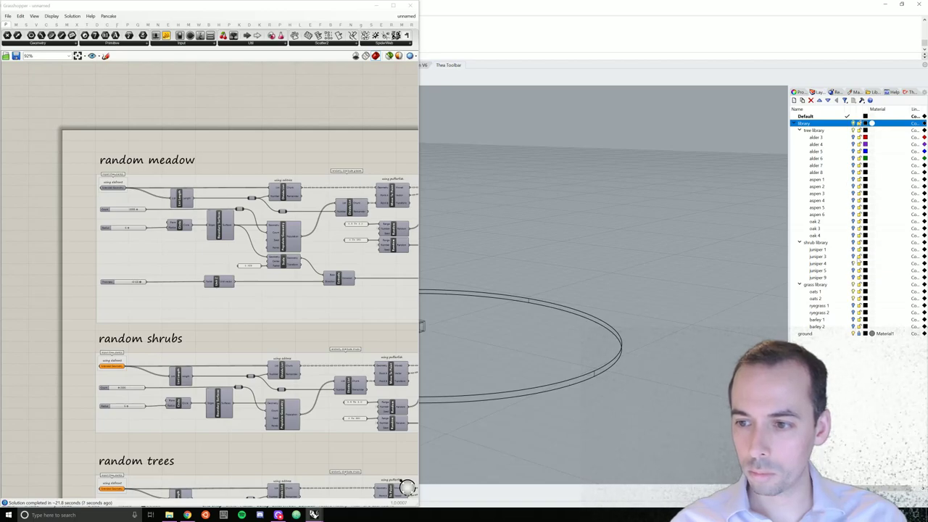
left_click(854, 284)
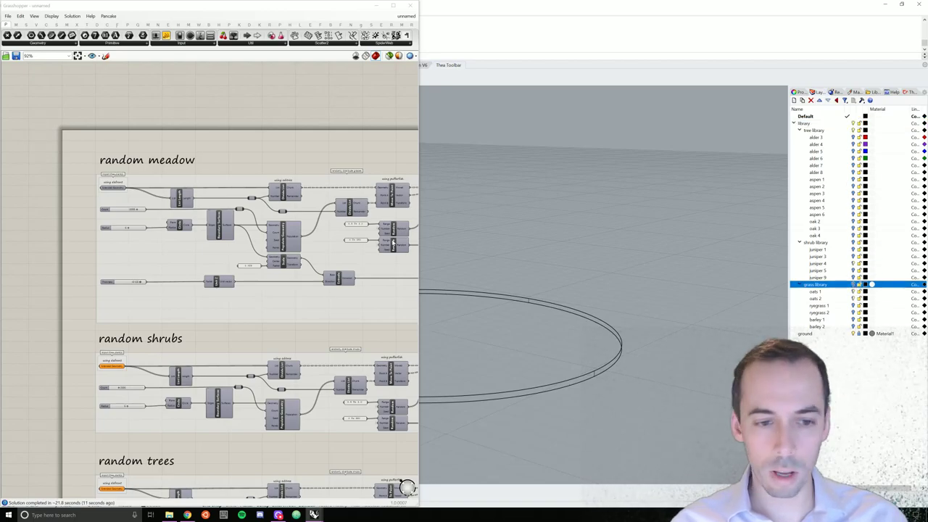
scroll(364, 245, "down", 2)
scroll(379, 210, "up", 3)
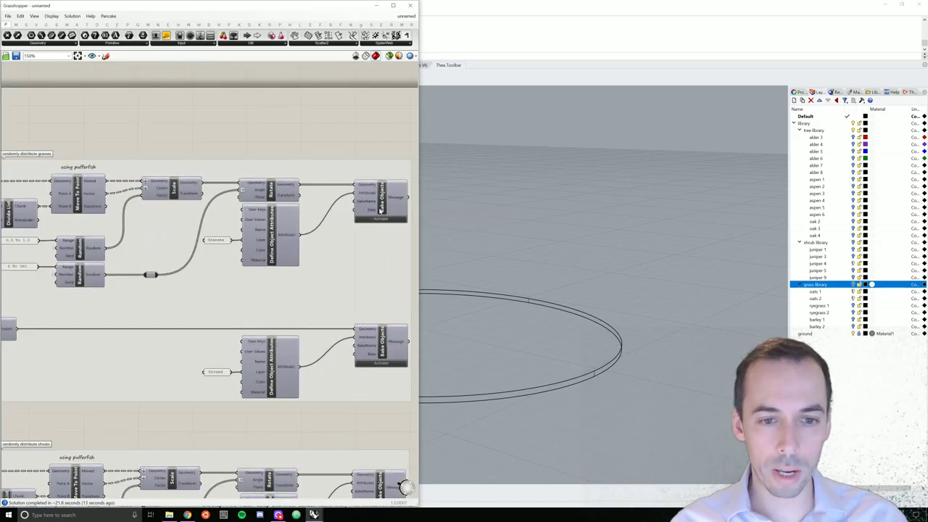
scroll(372, 249, "up", 3)
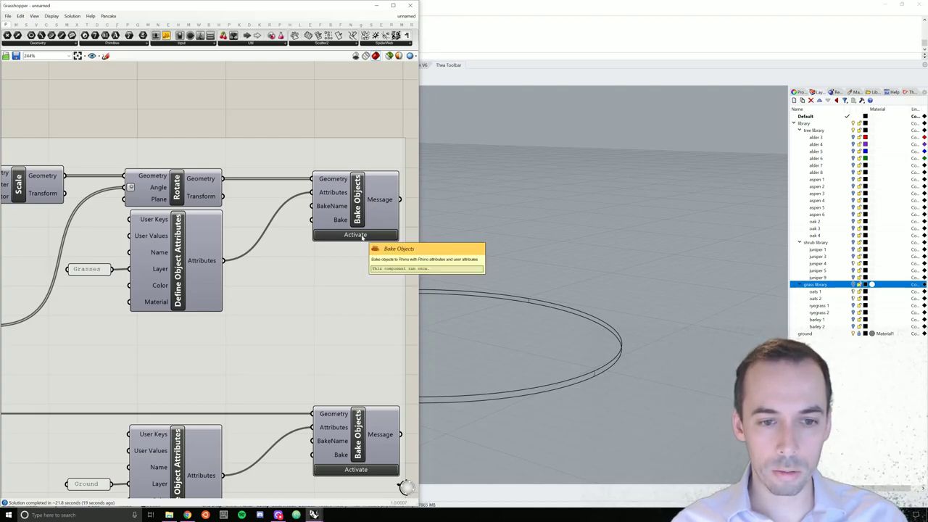
left_click(366, 236)
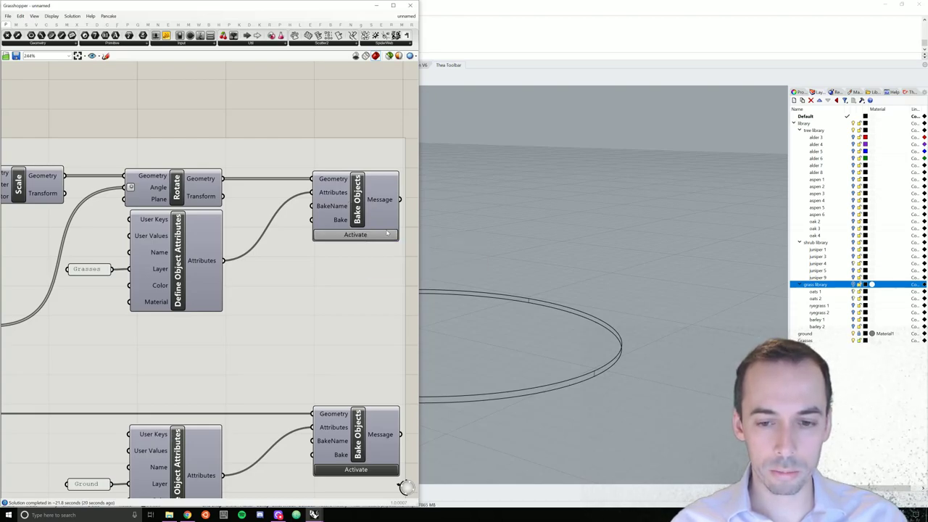
Minimize Grasshopper, turn off the grass library layer, and select the Grasses layer.
left_click(376, 6)
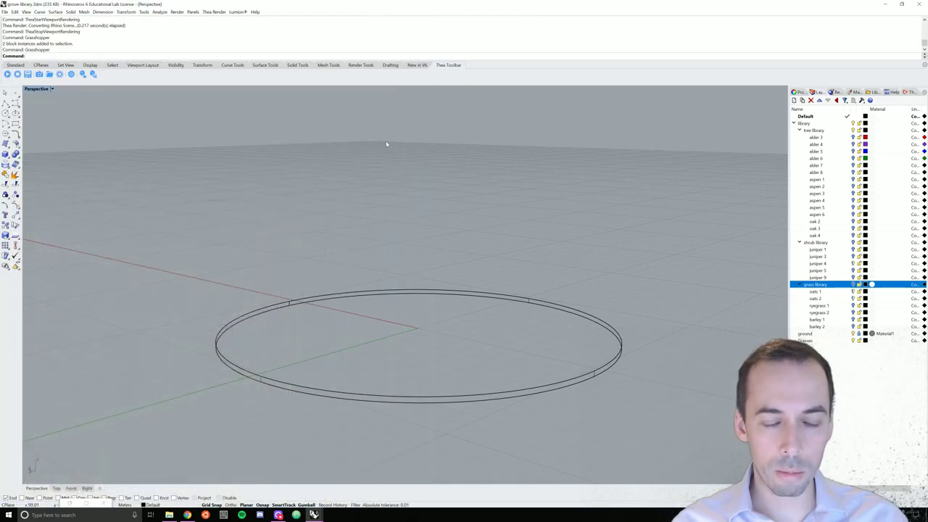
left_click(821, 341)
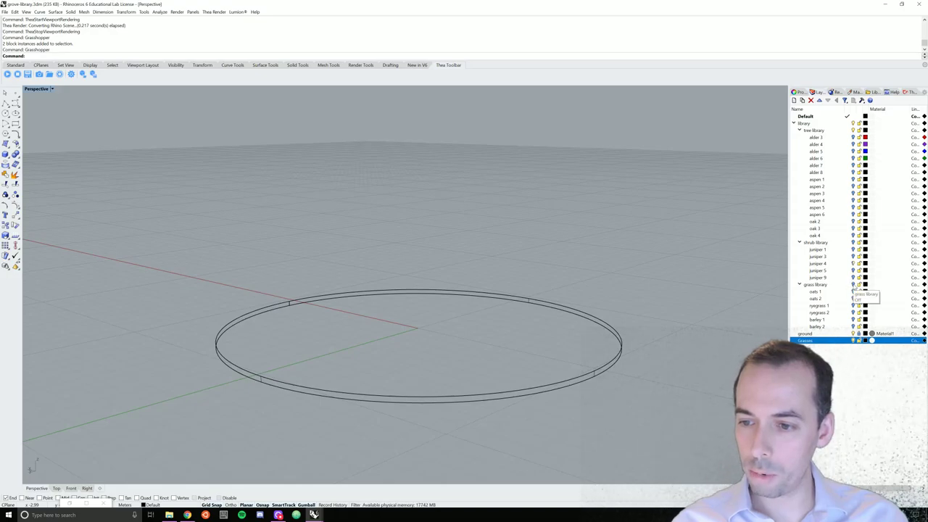
left_click(853, 285)
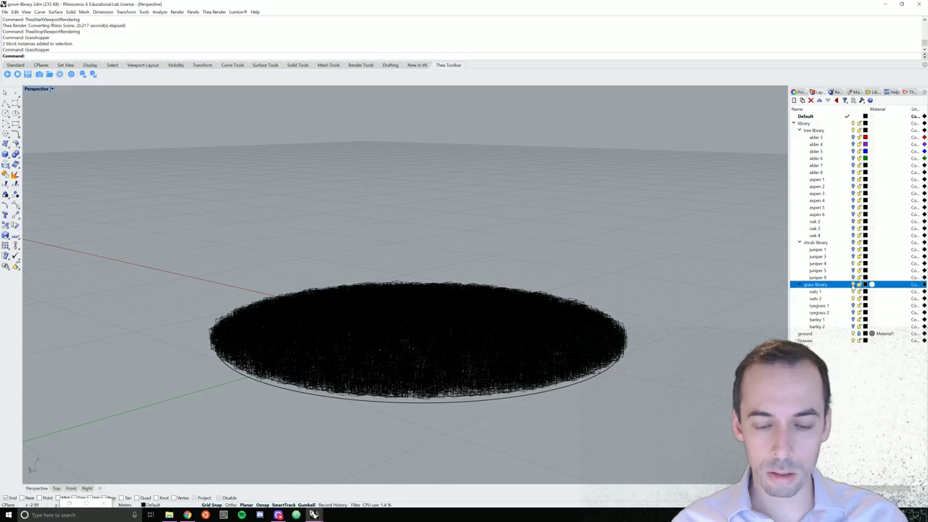
left_click(853, 285)
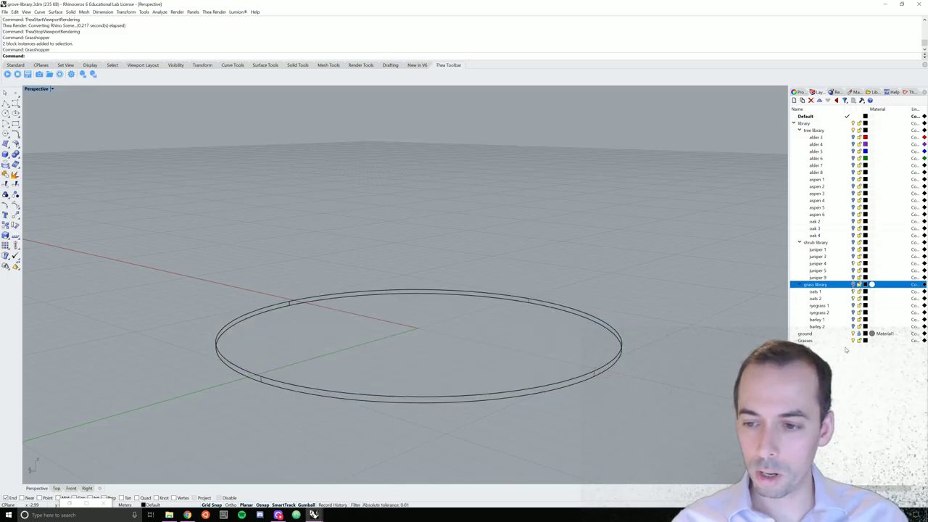
left_click(840, 341)
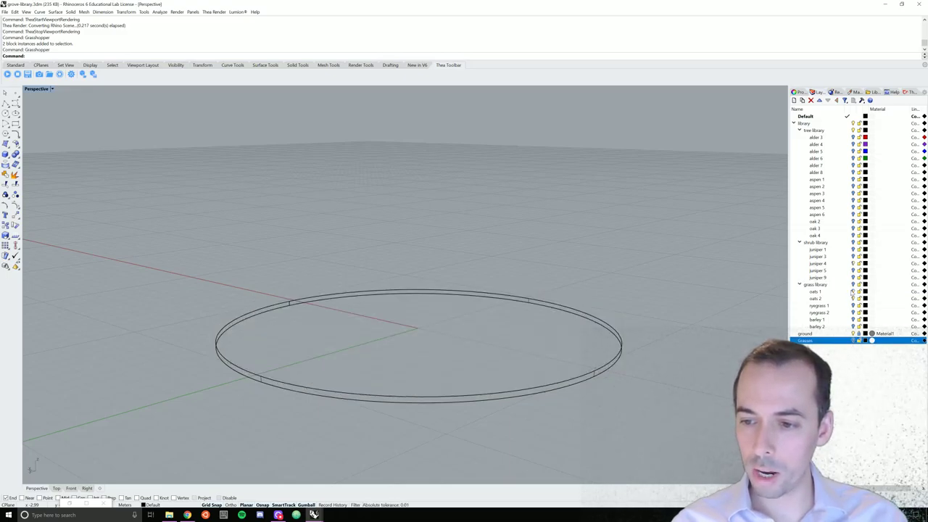
left_click(853, 284)
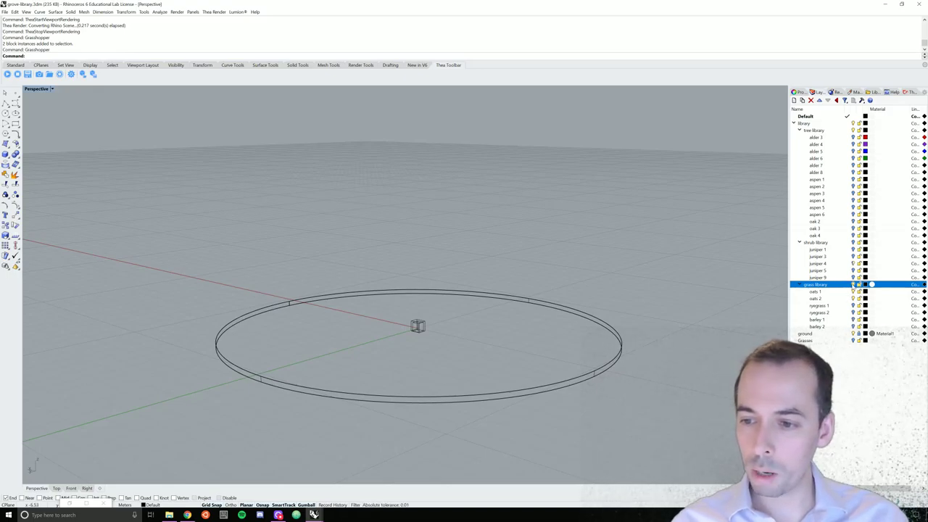
left_click(852, 284)
left_click(853, 340)
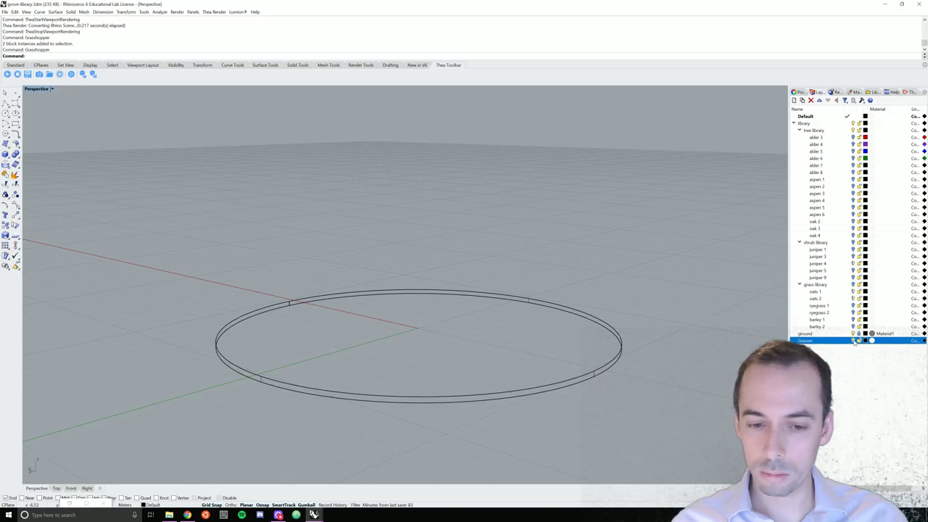
left_click(7, 75)
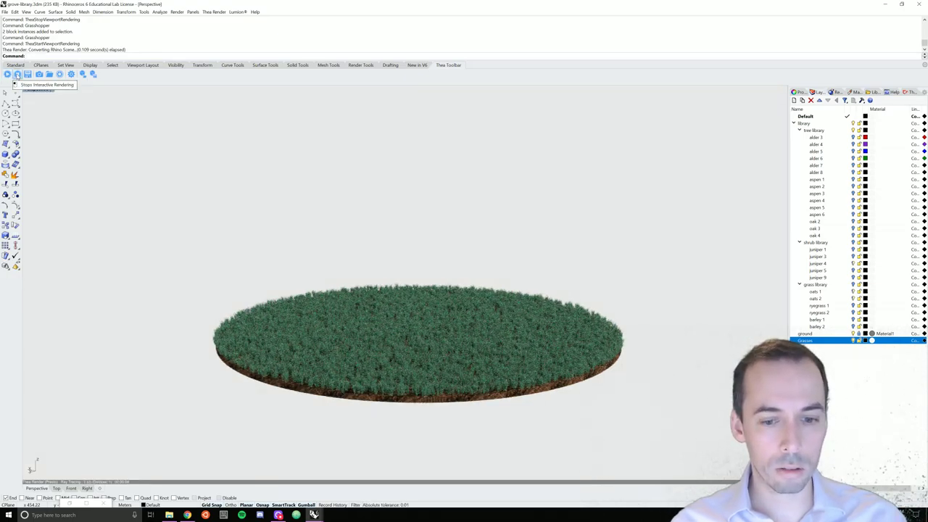
left_click(17, 76)
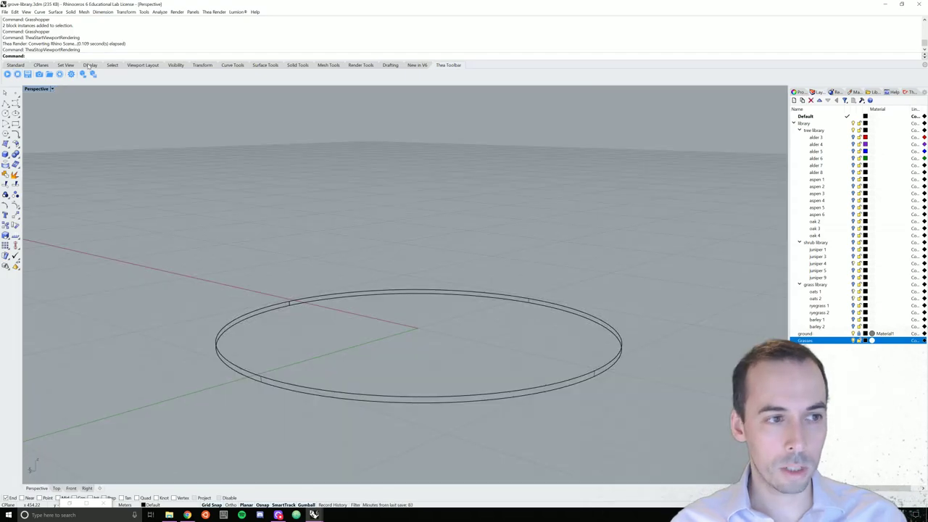
Launch Grasshopper and bring the random shrubs group into view.
type("Grasshopper")
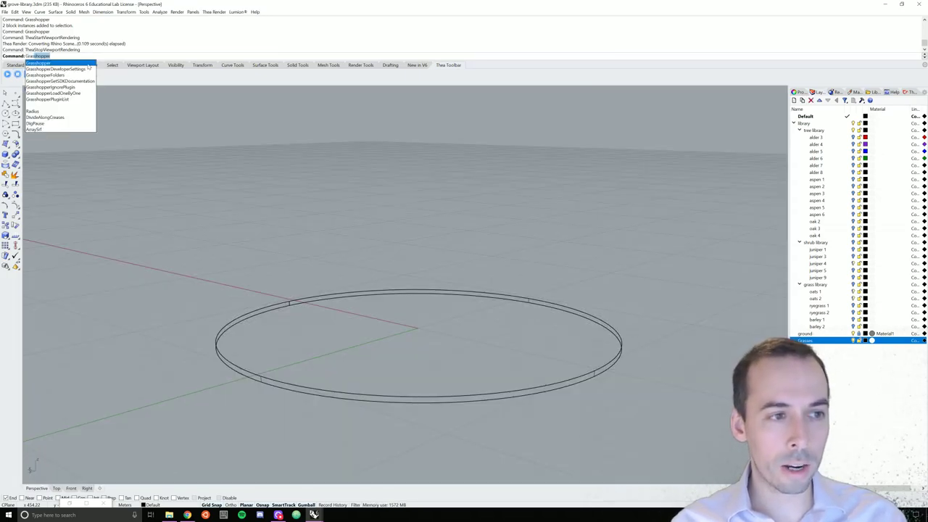
key("Return")
scroll(292, 199, "down", 8)
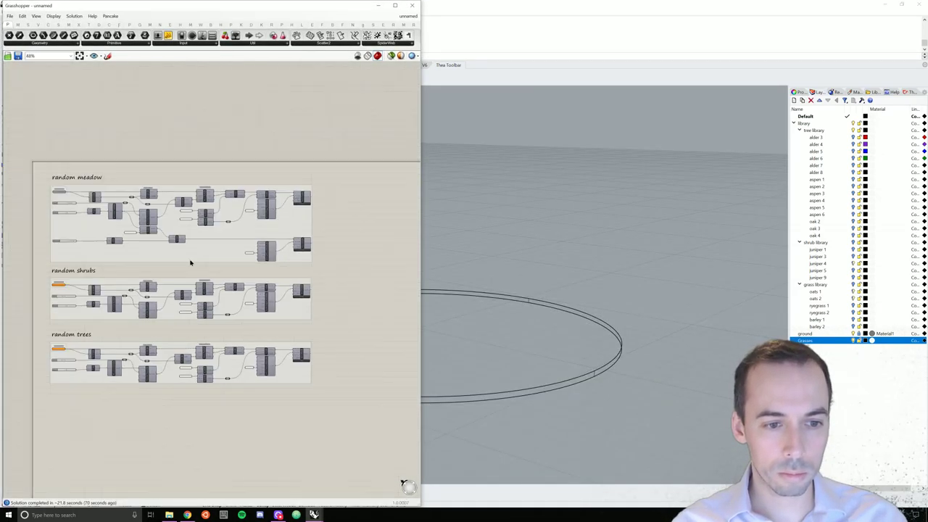
scroll(129, 239, "up", 8)
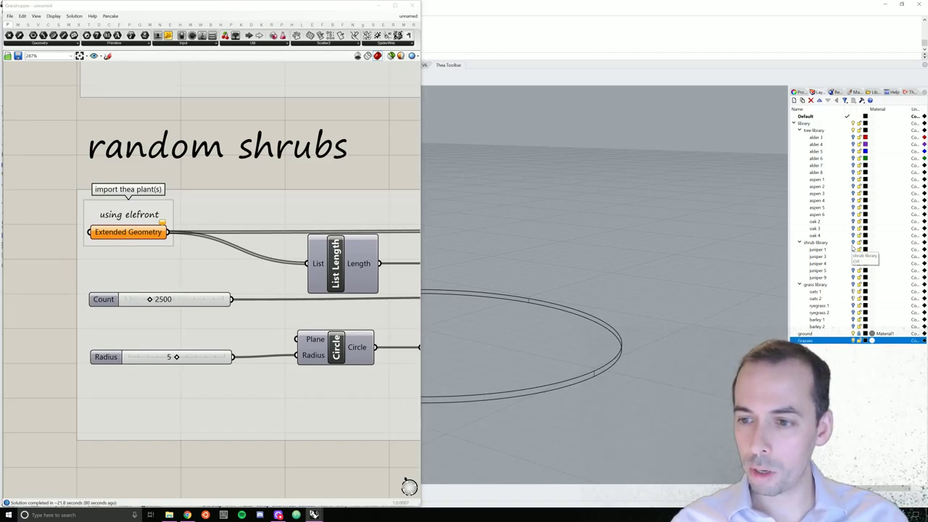
Turn on the shrub library and juniper 1, 3 and 5 layers, then select a juniper block.
left_click(853, 243)
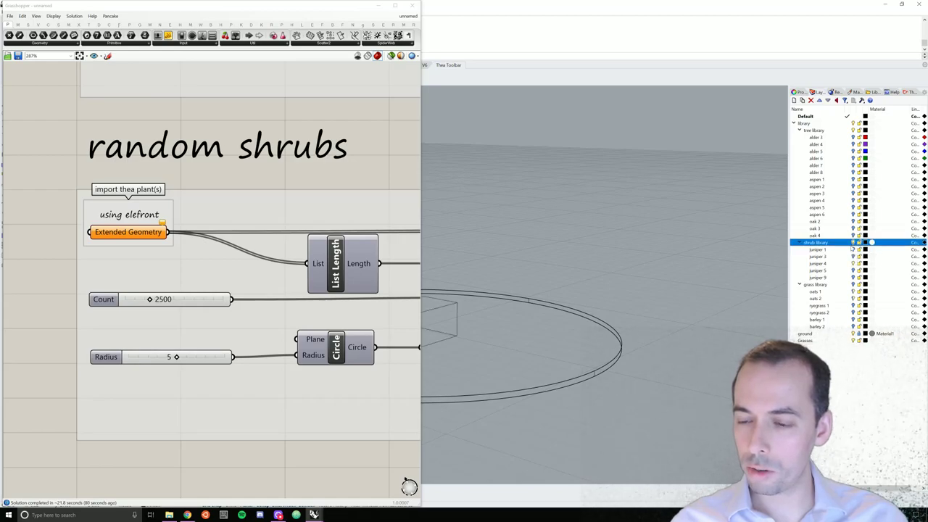
left_click(853, 249)
left_click(853, 256)
left_click(853, 271)
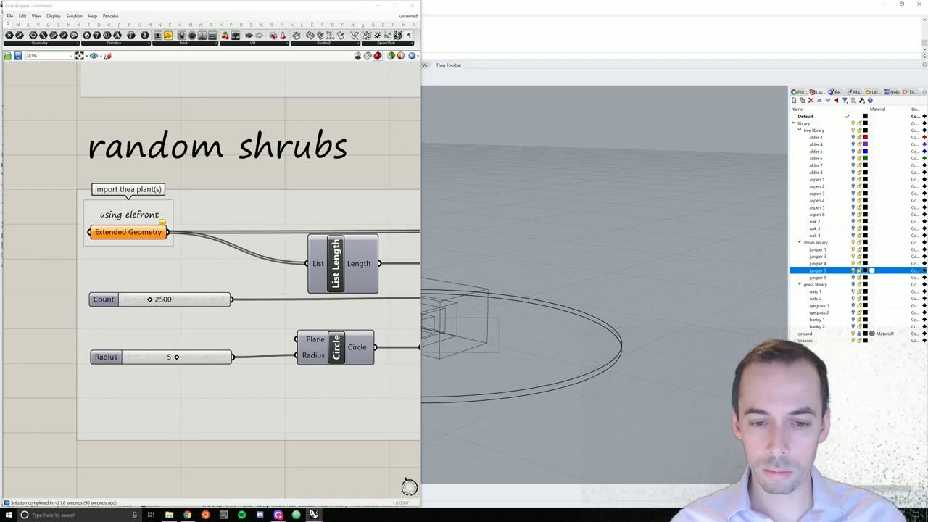
left_click(461, 342)
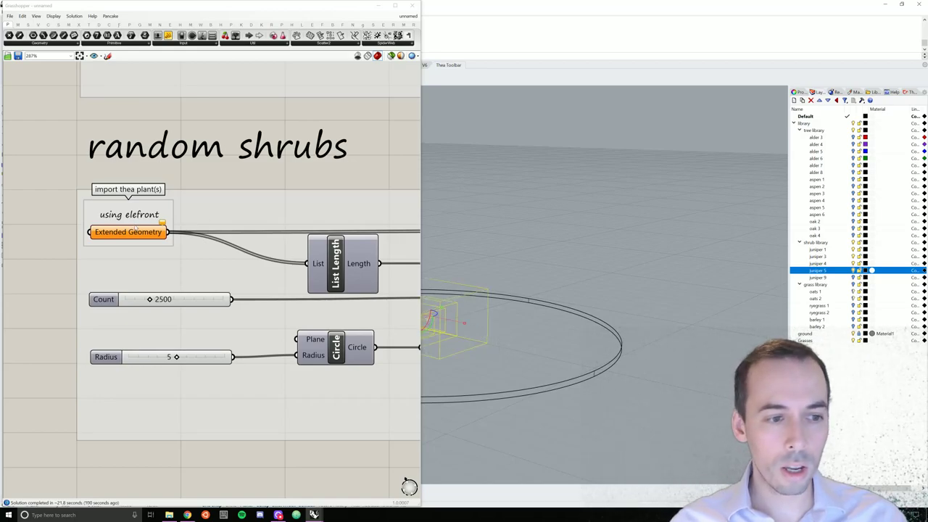
mouse_move(142, 239)
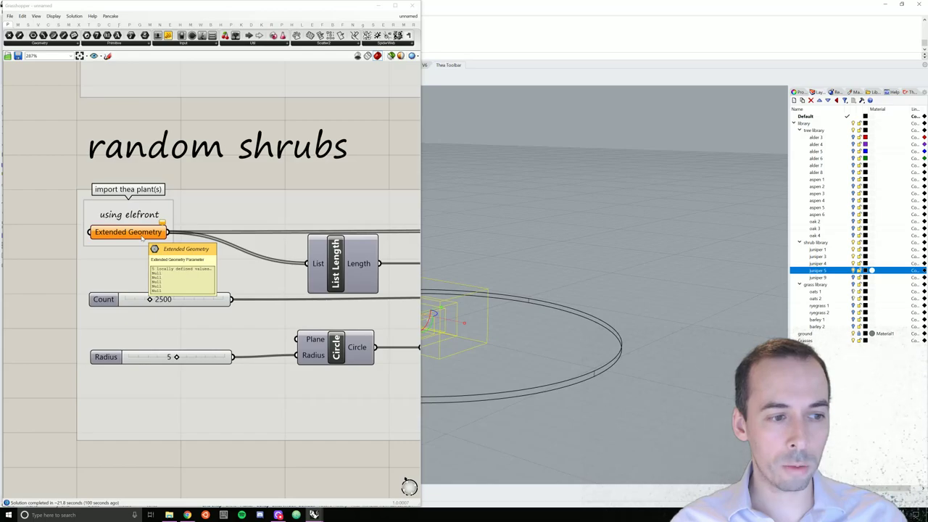
Set the shrubs' Extended Geometry to multiple juniper blocks picked from Rhino.
right_click(142, 238)
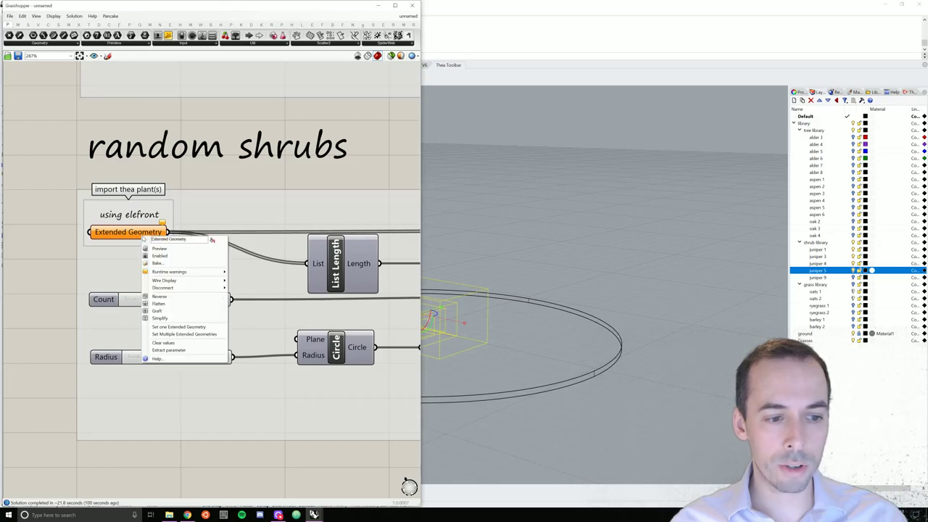
left_click(202, 335)
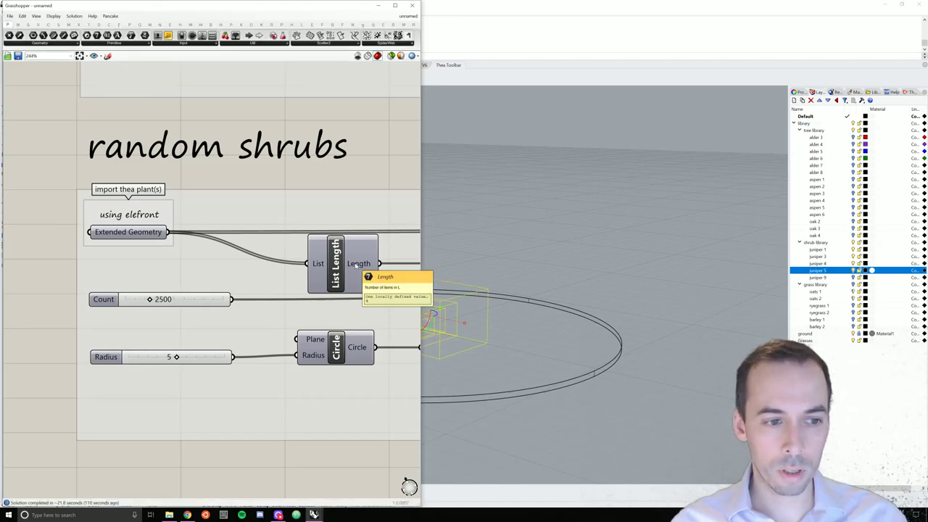
scroll(356, 265, "down", 4)
right_click_drag(249, 253, 215, 249)
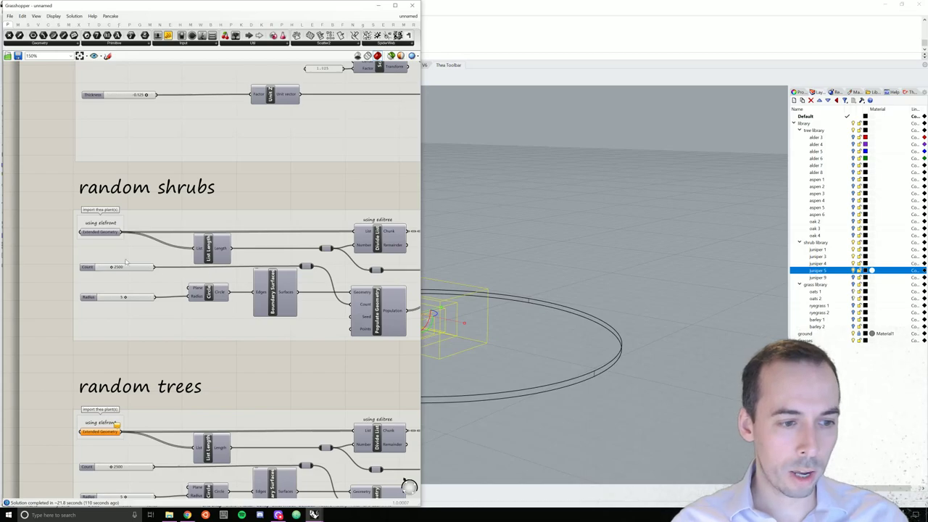
Raise the shrub Count slider's maximum to 50, with the count at 24.
left_click(132, 268)
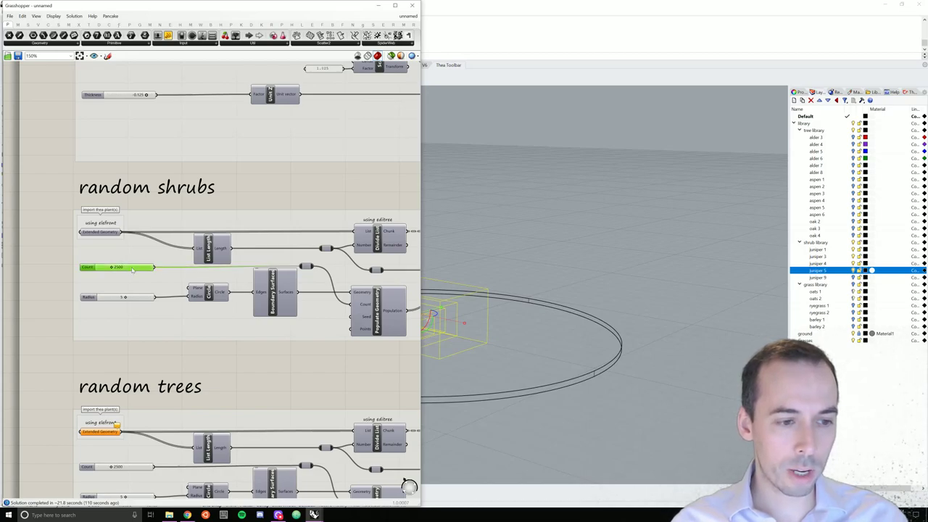
double_click(85, 268)
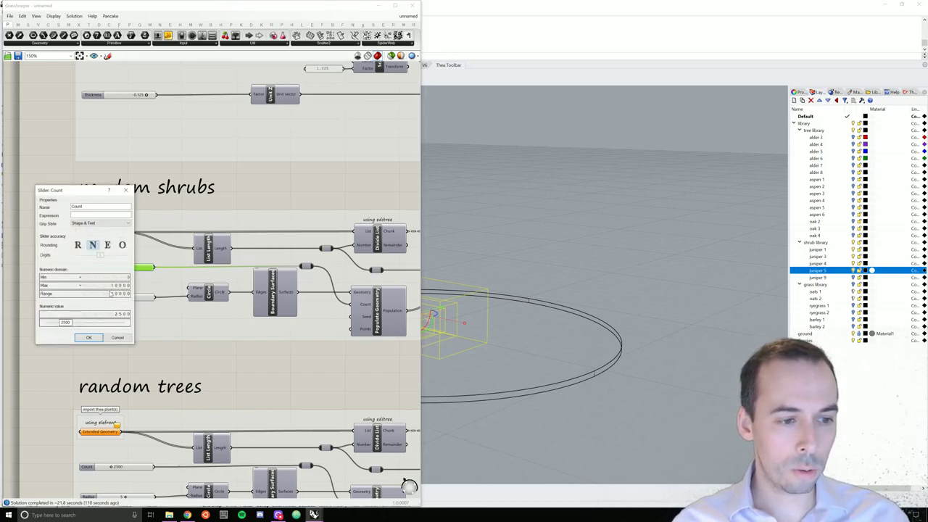
left_click(118, 289)
type("50")
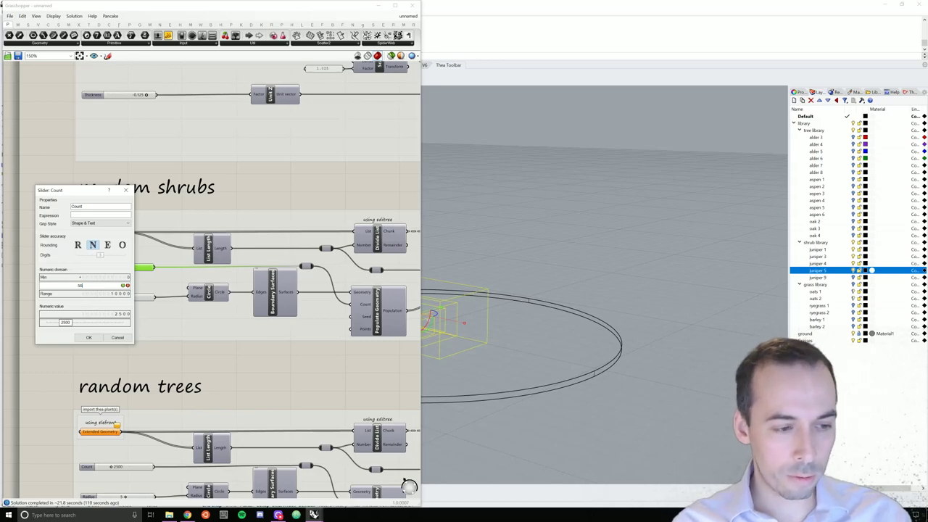
left_click(101, 327)
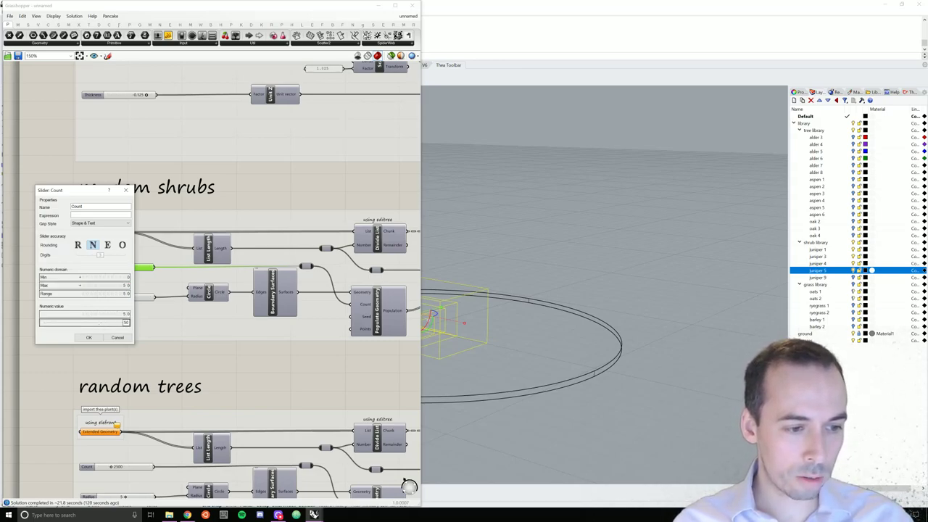
left_click(88, 339)
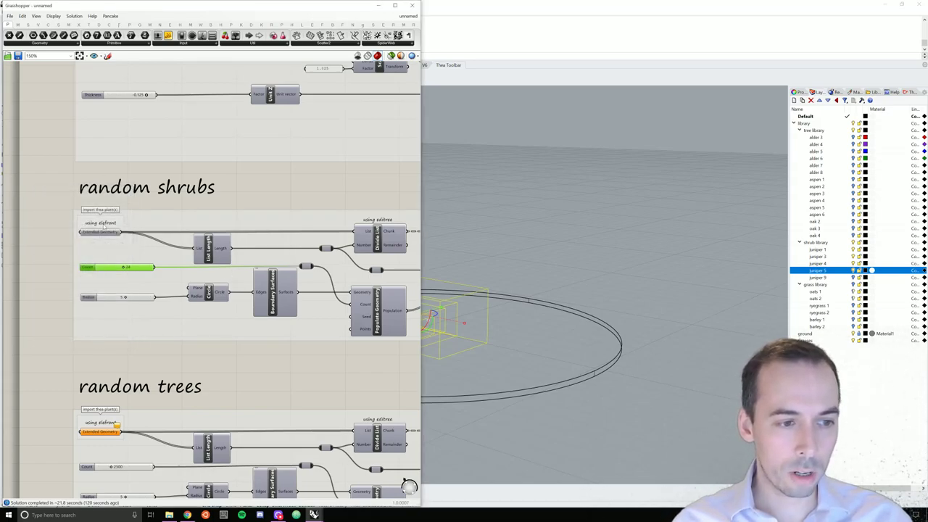
mouse_move(107, 234)
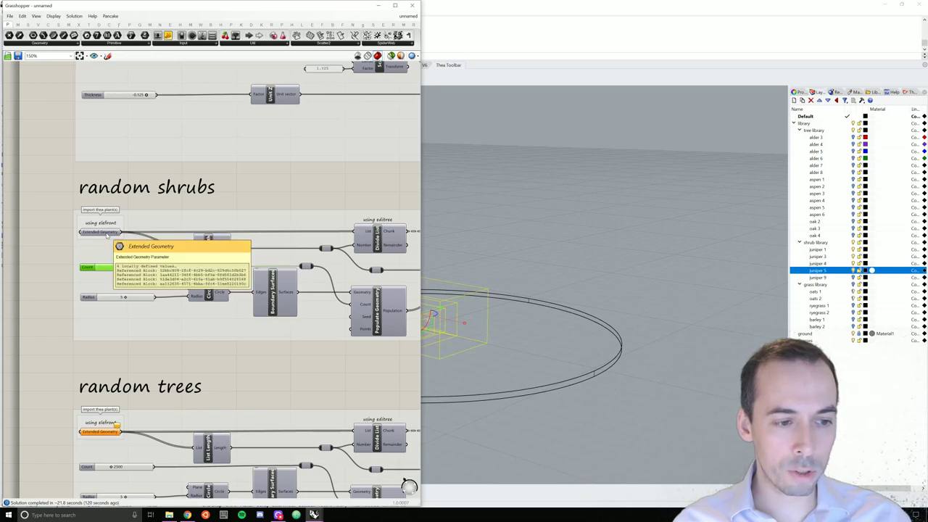
Inspect the shrubs definition, then hide the shrub library layer and minimize Grasshopper.
scroll(190, 290, "down", 5)
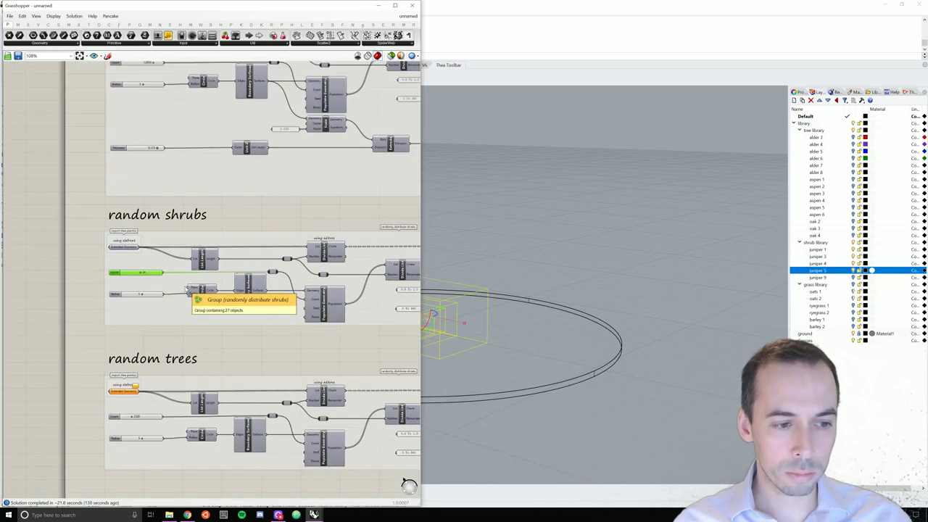
scroll(290, 268, "right", 4)
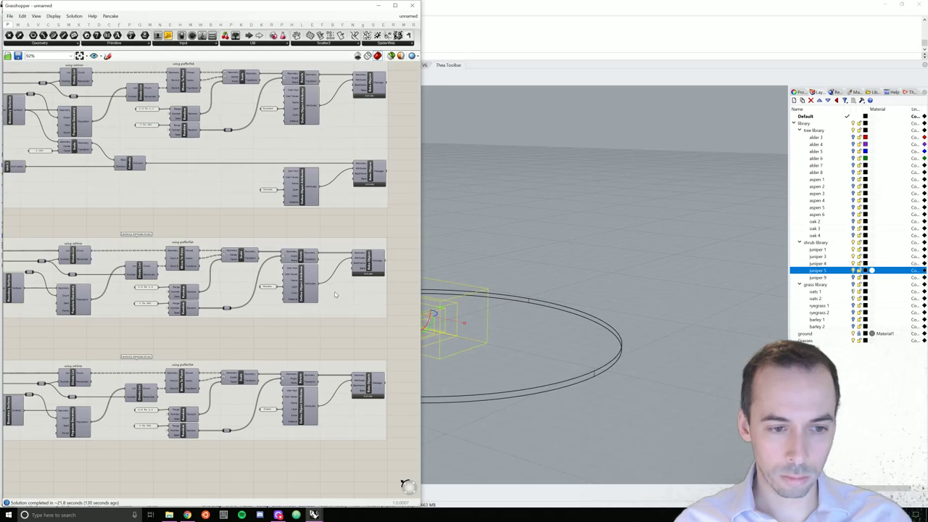
scroll(305, 290, "up", 2)
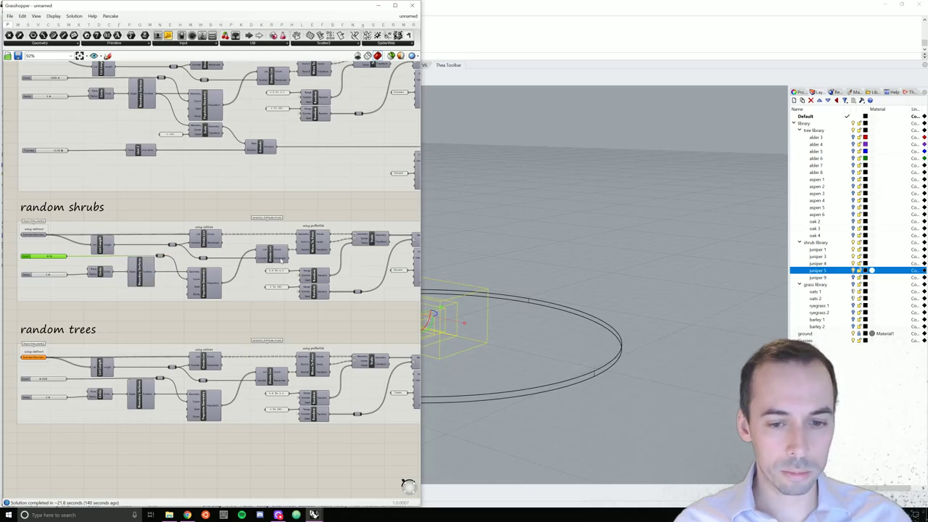
scroll(282, 260, "down", 4)
scroll(287, 261, "up", 2)
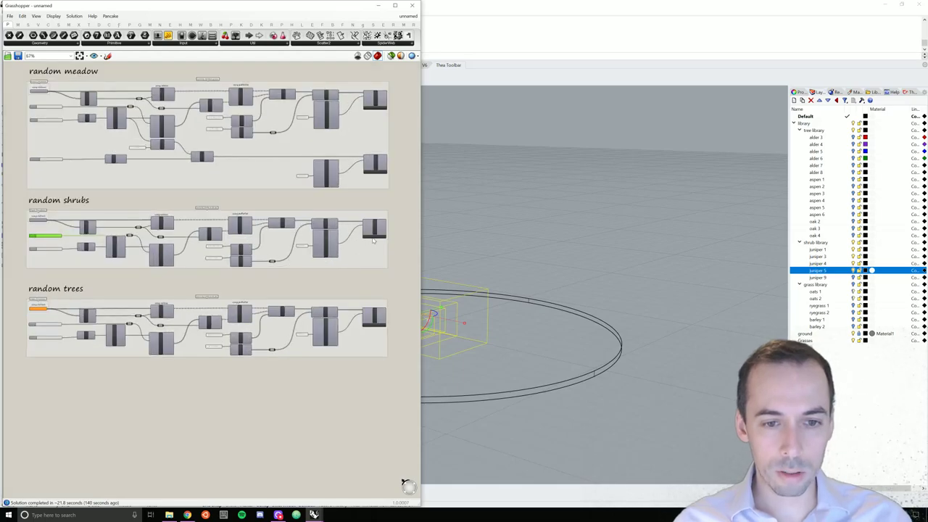
scroll(373, 240, "up", 2)
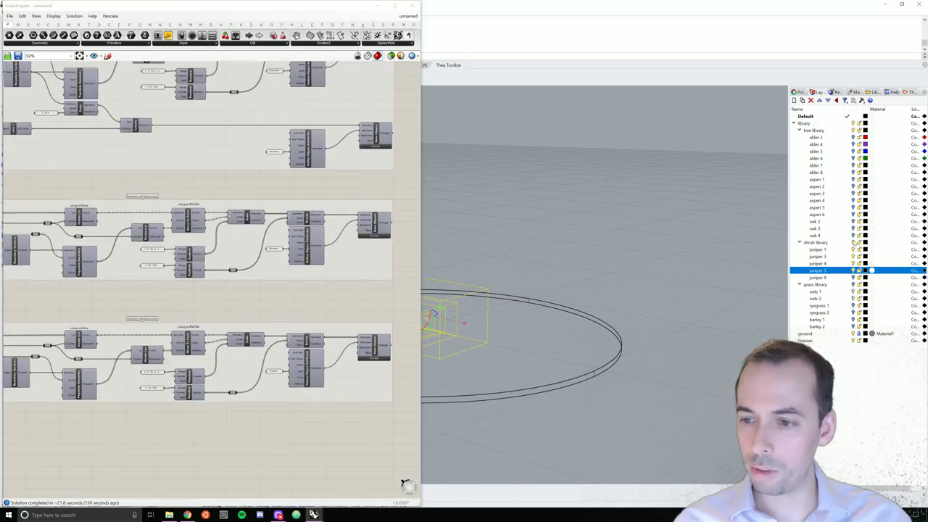
left_click(519, 227)
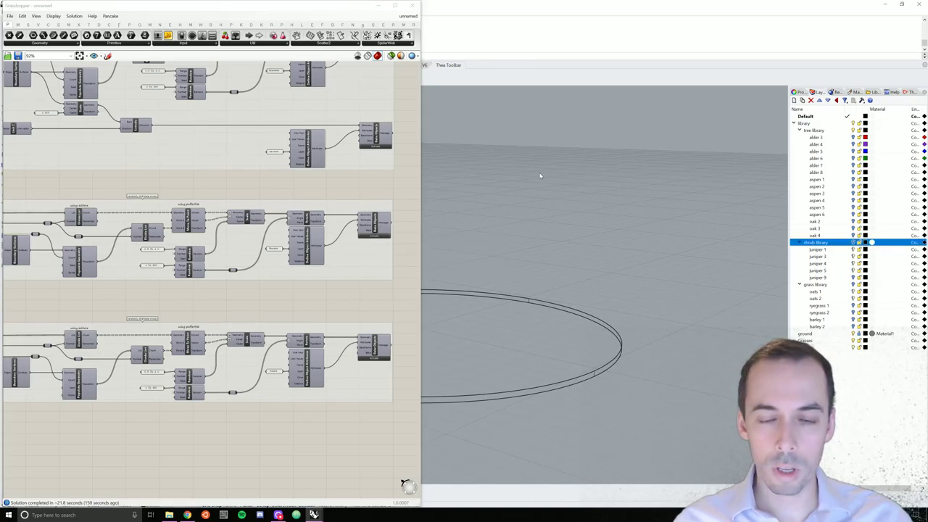
left_click(378, 5)
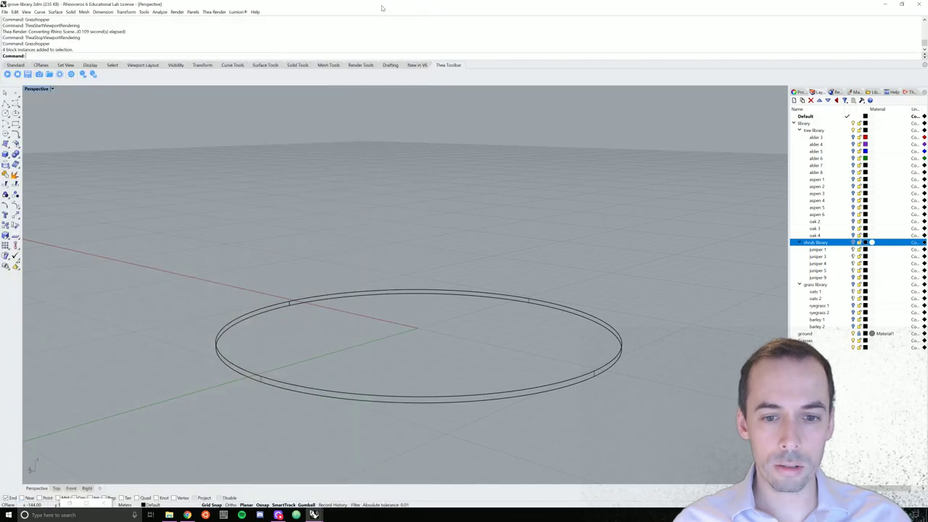
Run and then stop a Thea interactive render of the shrub-dotted grass disc.
left_click(7, 75)
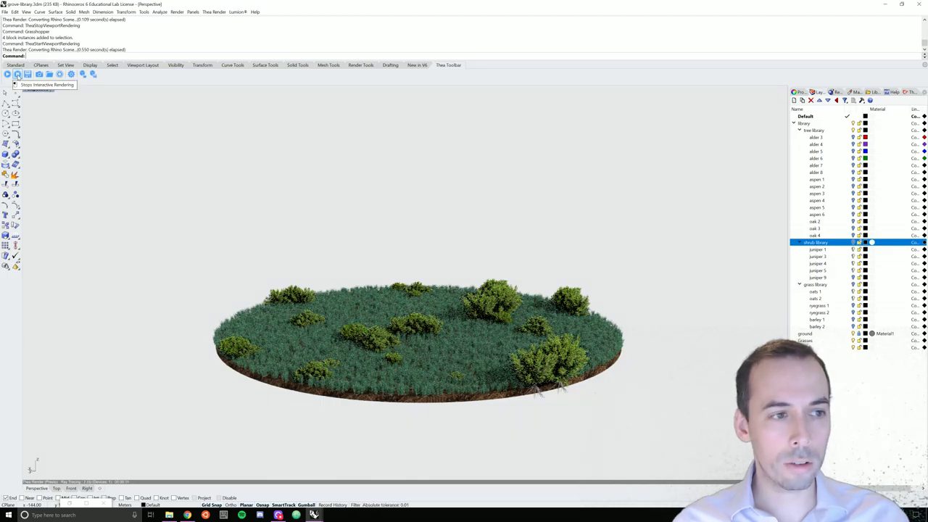
left_click(17, 75)
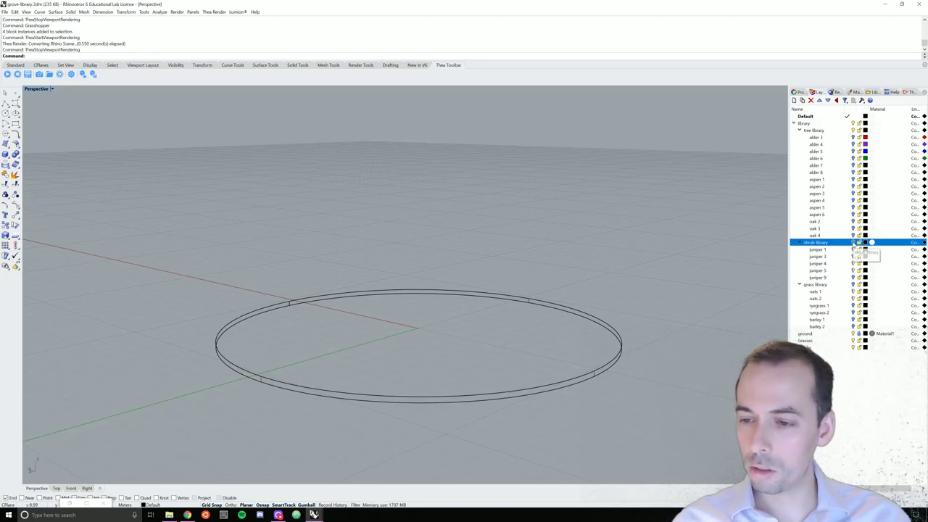
Turn the shrub library layer back on and move three selected shrubs left across the disc.
left_click(814, 348)
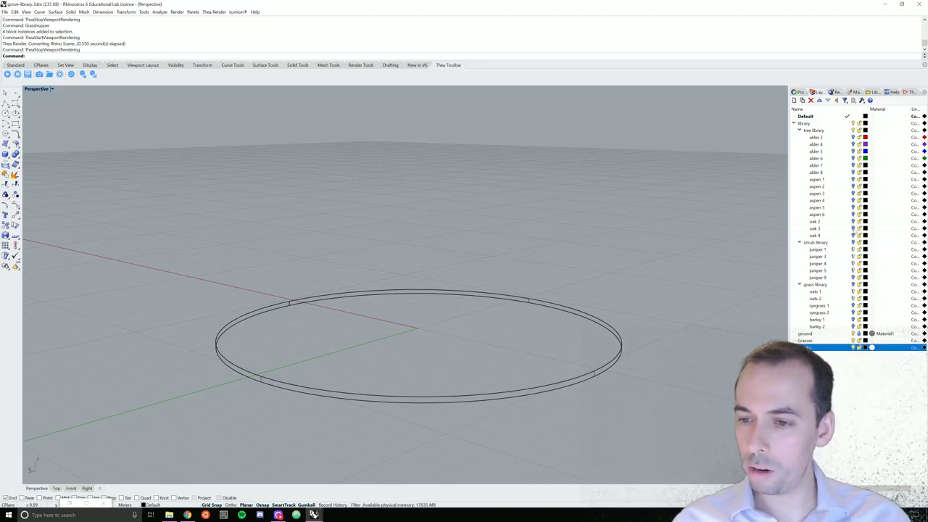
left_click(852, 242)
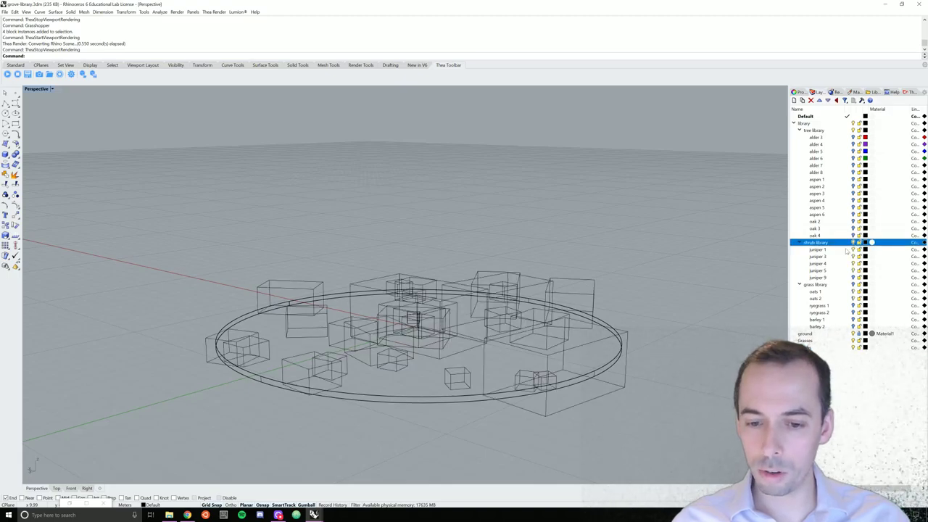
left_click(542, 382)
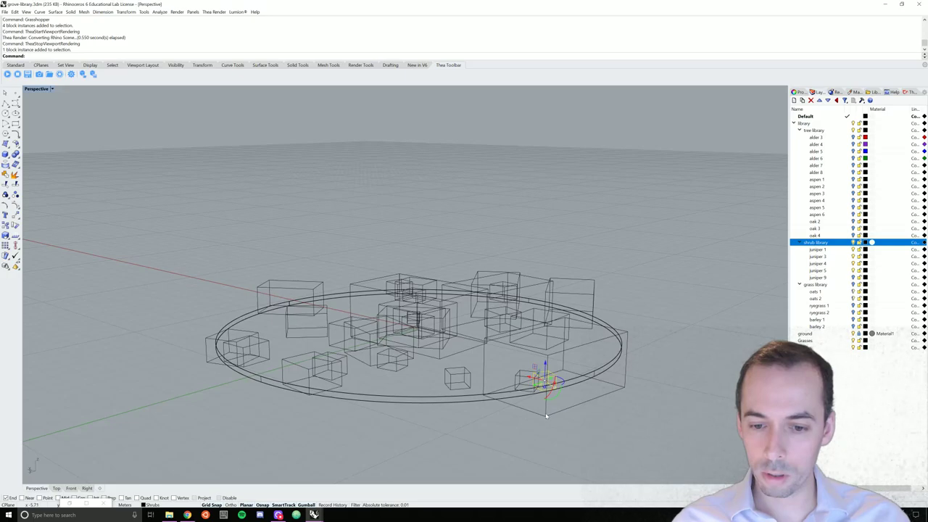
left_click(547, 415)
left_click(525, 379, "shift")
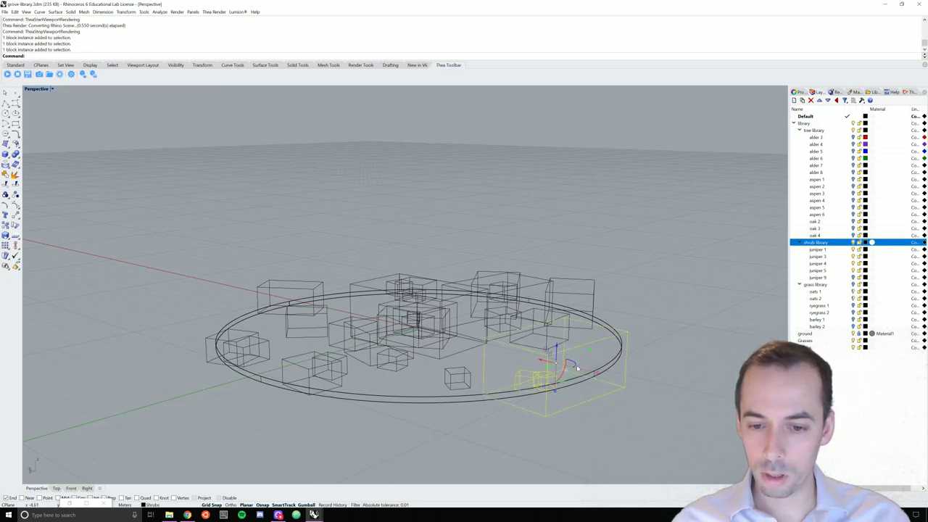
left_click_drag(542, 358, 526, 358)
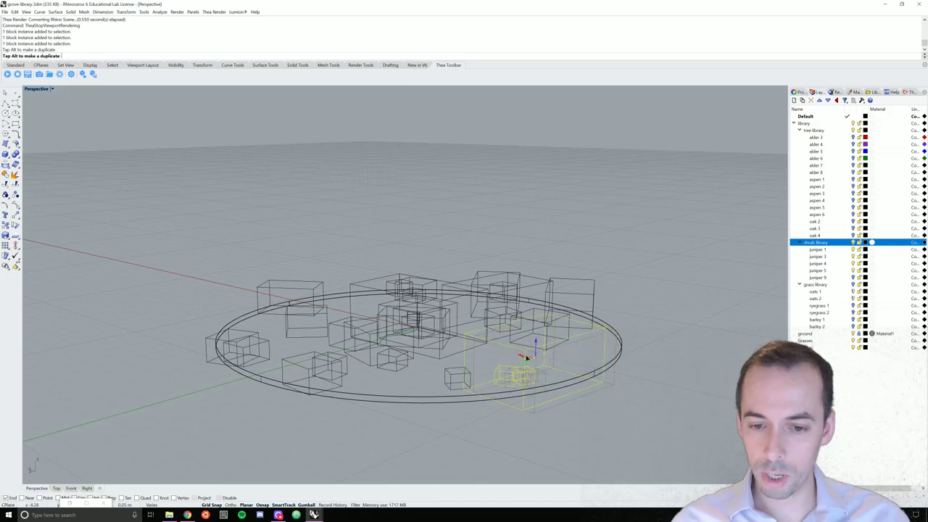
Deselect, hide the shrub library layer, and run a Thea preview of the repositioned shrubs.
left_click(638, 419)
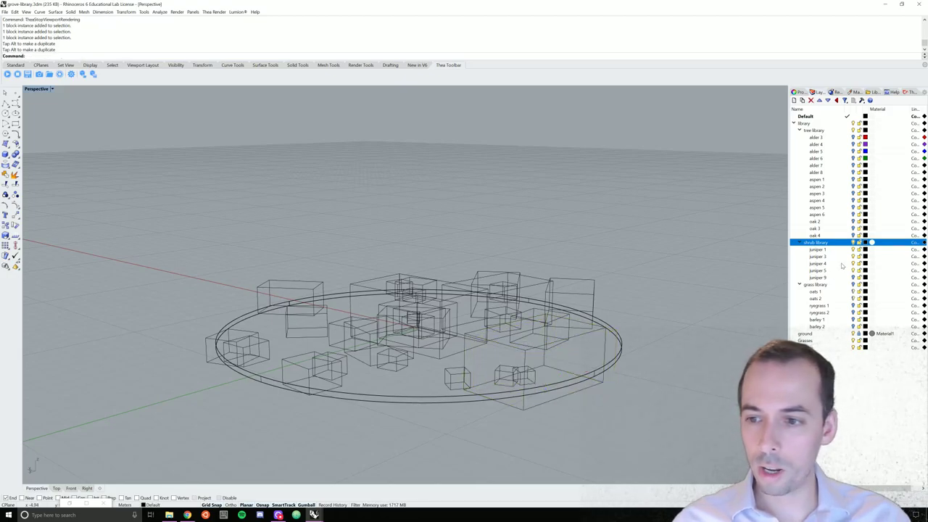
left_click(854, 243)
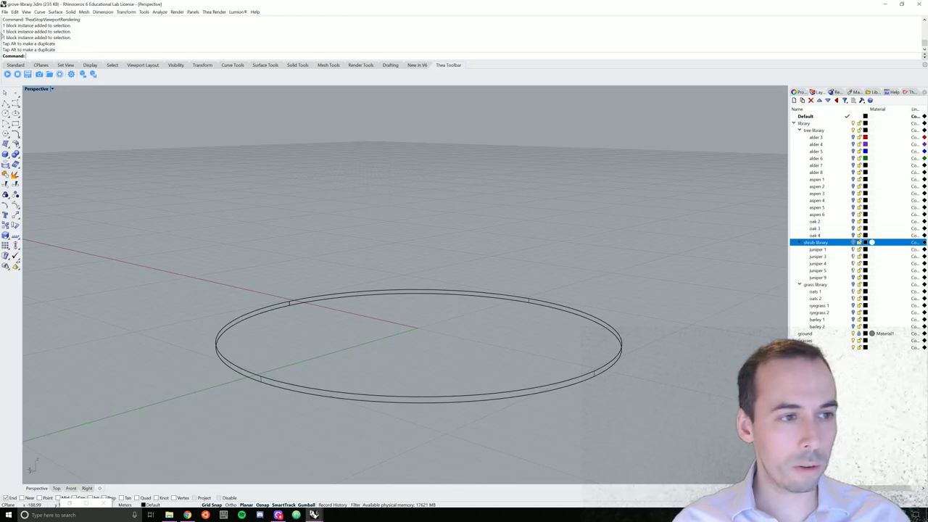
left_click(7, 73)
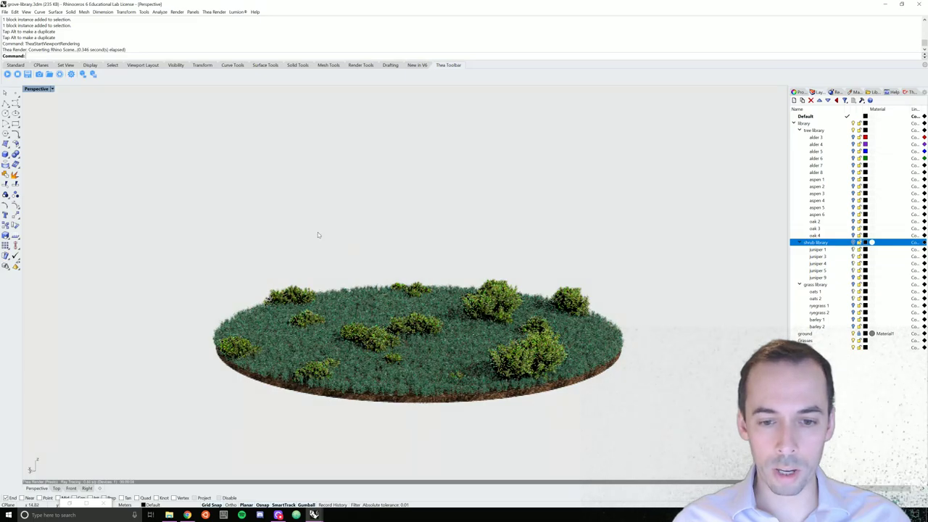
left_click(17, 74)
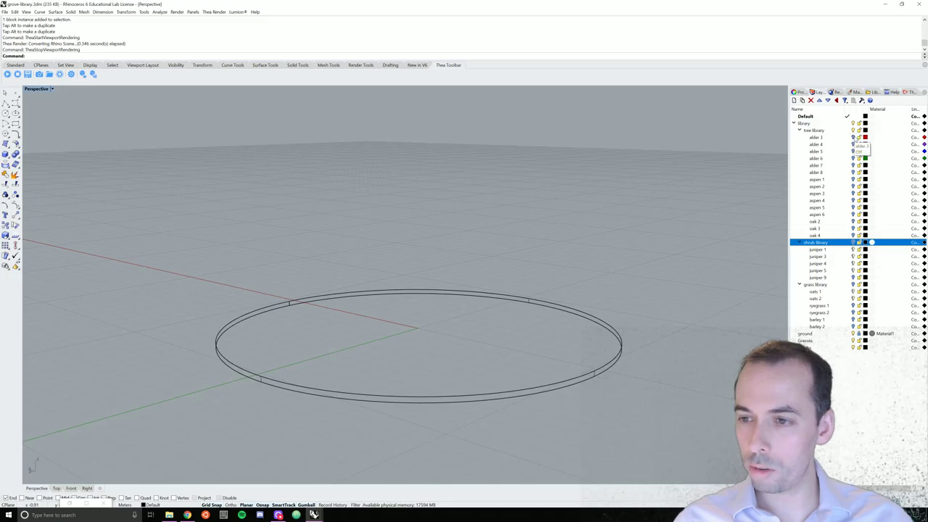
Turn on the alder 3 to 7 tree layers and tilt the view to the tree boxes.
left_click(853, 137)
left_click(853, 145)
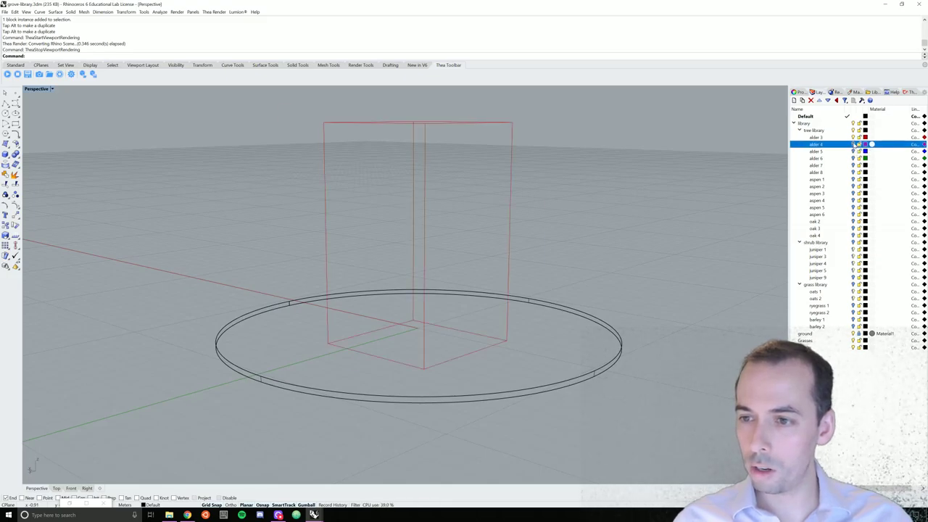
left_click(853, 151)
left_click(853, 158)
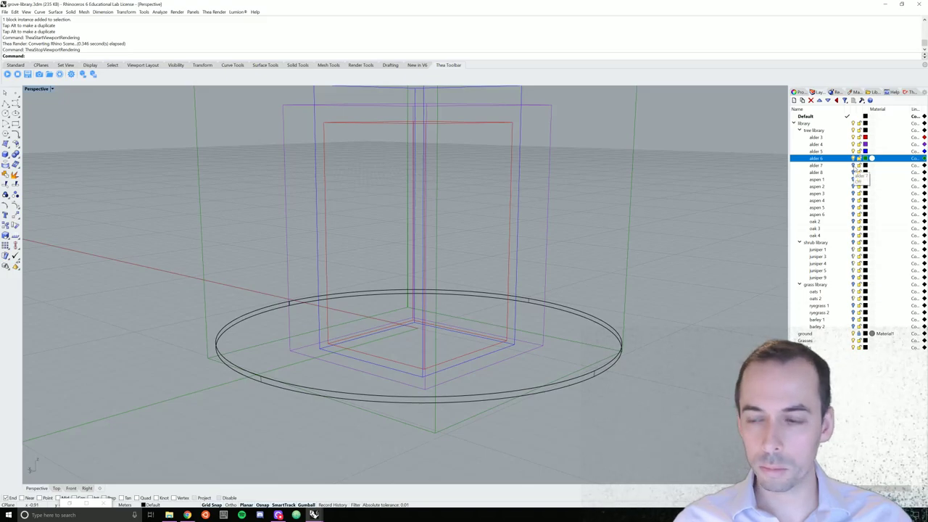
left_click(854, 166)
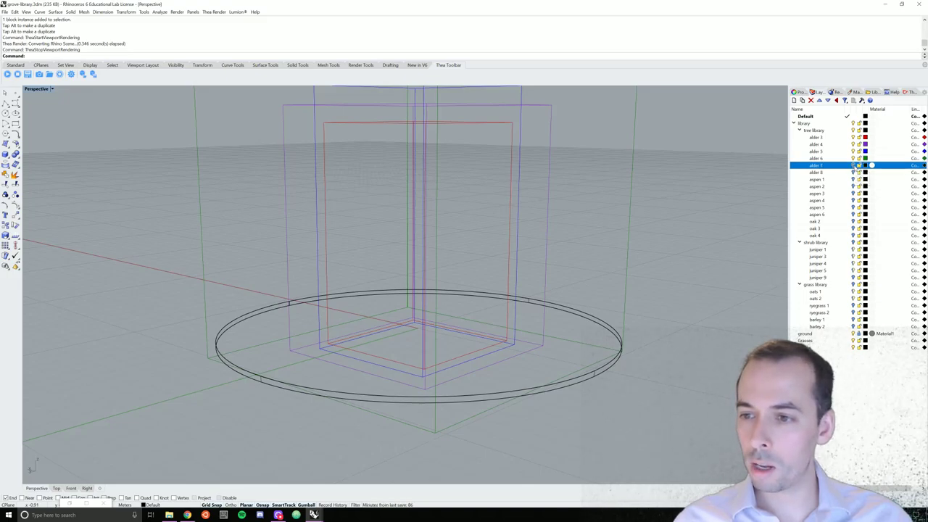
right_click_drag(461, 284, 424, 310)
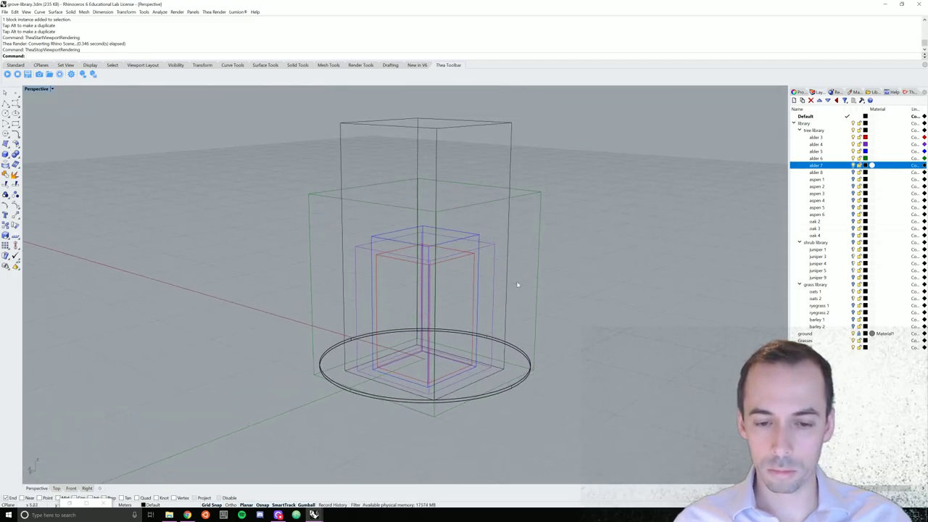
Window-select the five alder blocks, hide alder 7, and relaunch Grasshopper.
left_click_drag(346, 259, 292, 236)
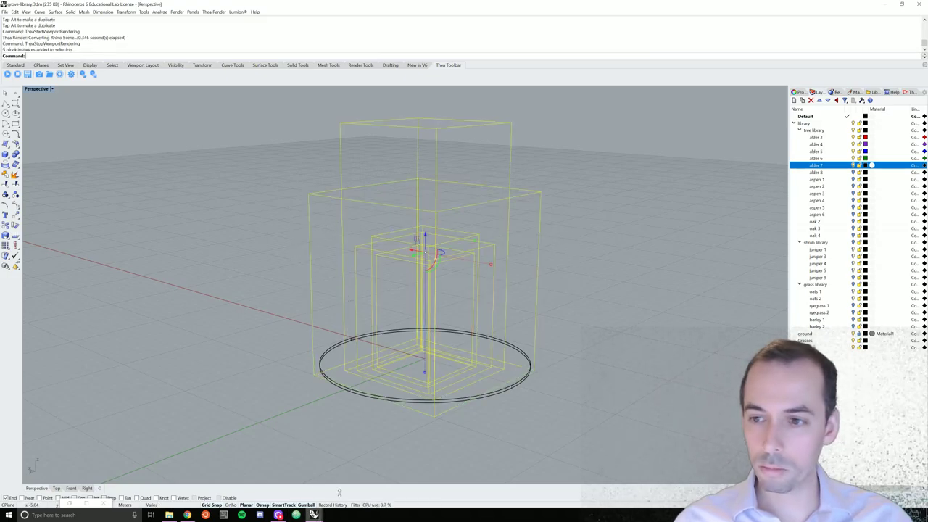
left_click(853, 166)
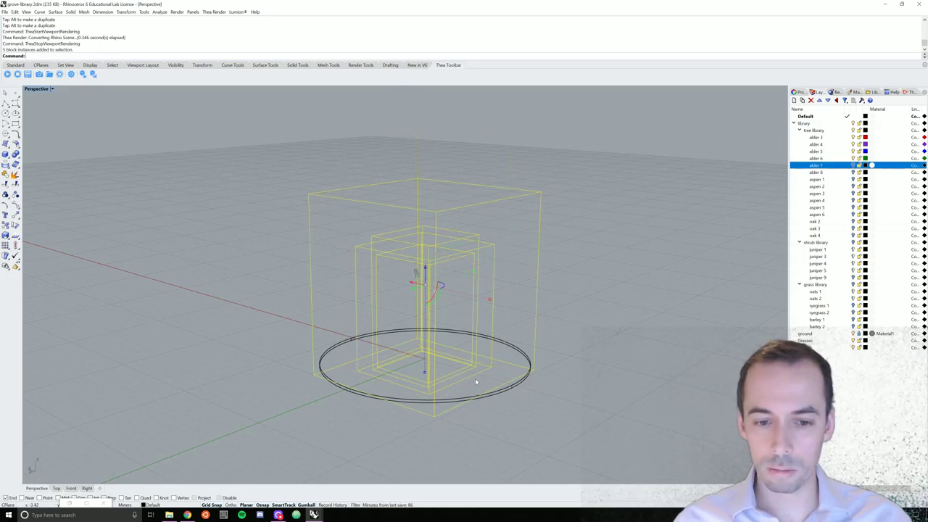
mouse_move(475, 377)
right_mouse_down()
mouse_move(475, 391)
mouse_move(476, 372)
right_mouse_up()
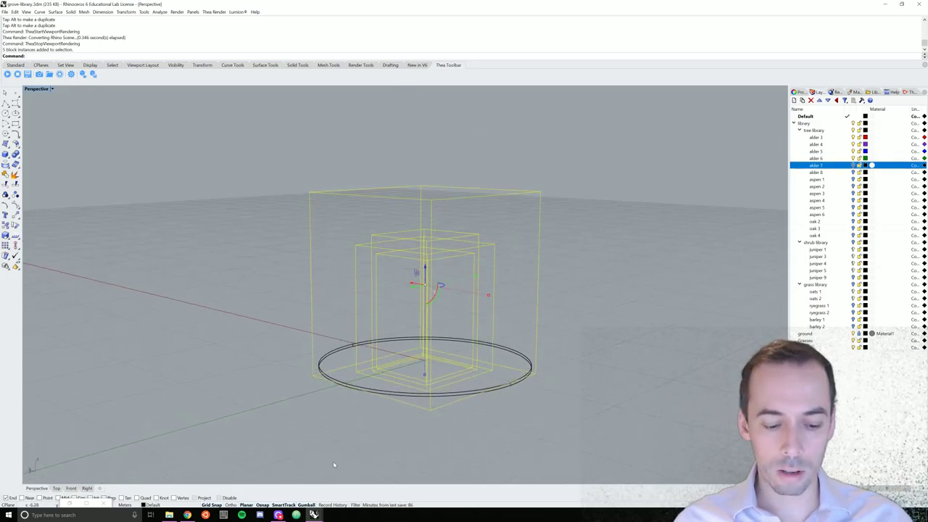
type("Grasshopper")
key("Return")
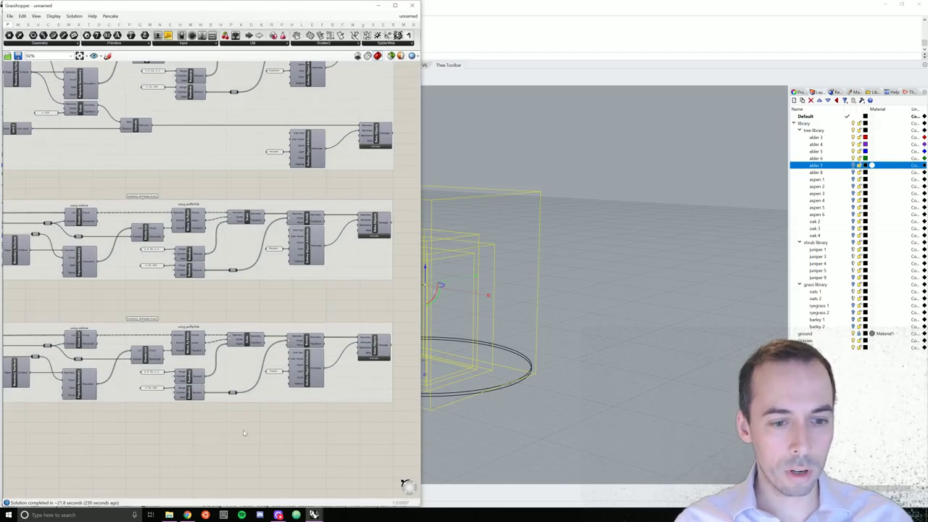
Set the random trees' Extended Geometry to the picked alder blocks.
scroll(244, 433, "down", 2)
scroll(124, 331, "up", 5)
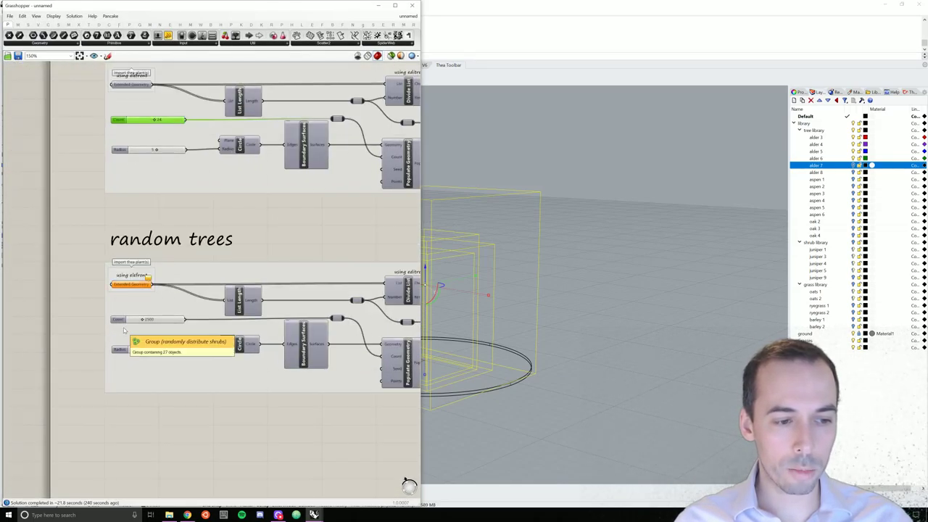
scroll(124, 330, "up", 3)
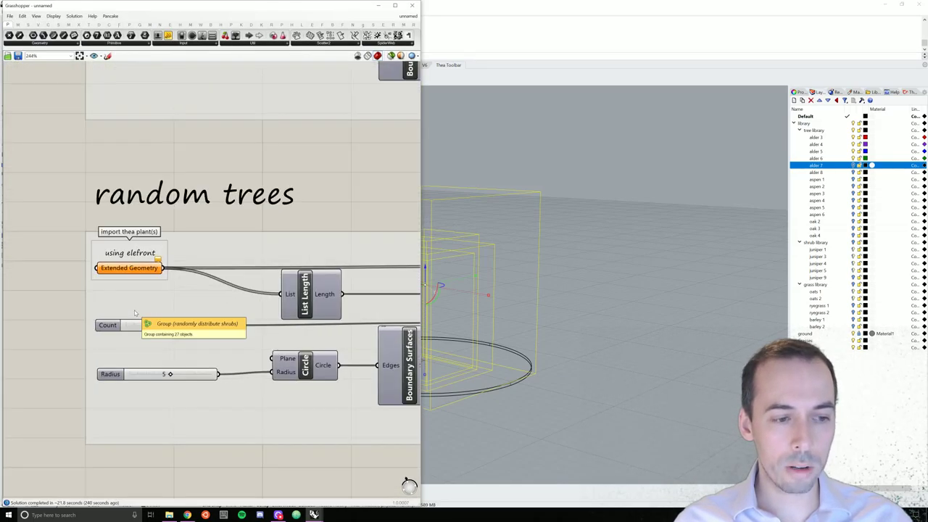
right_click(113, 268)
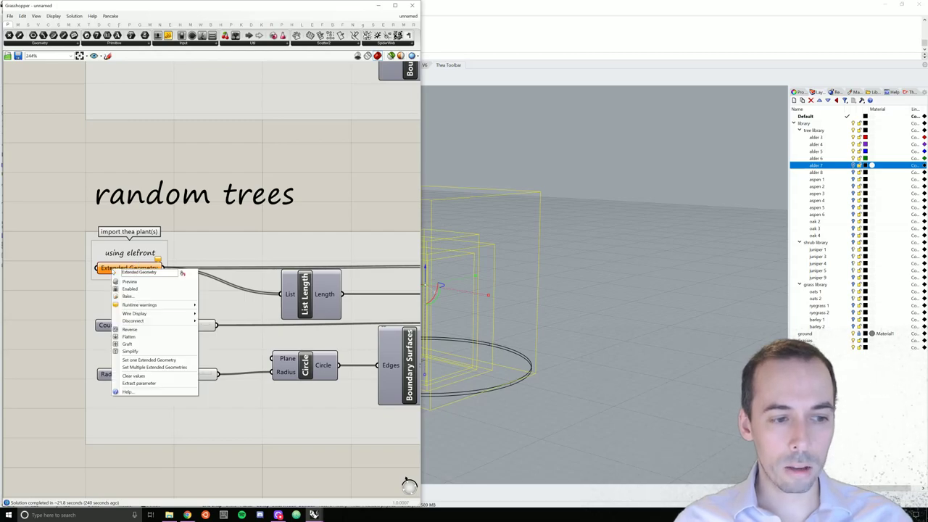
left_click(163, 368)
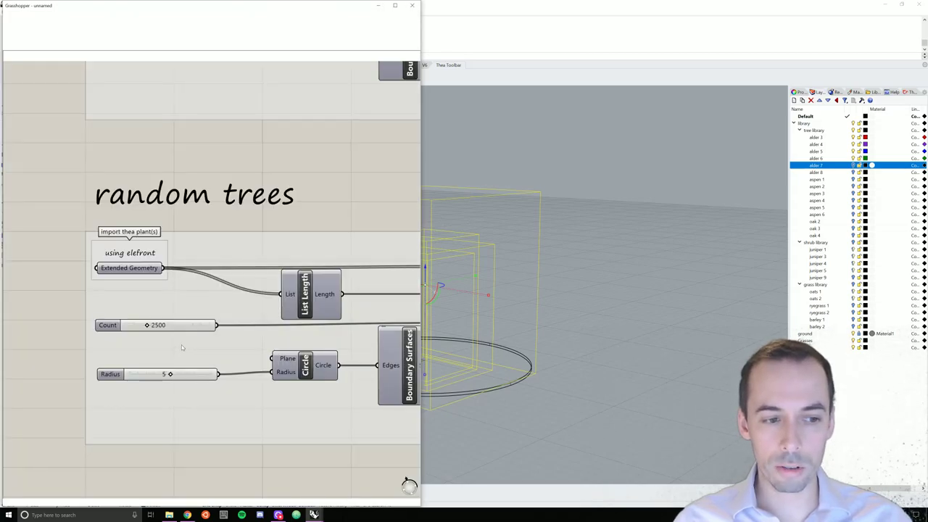
key("Return")
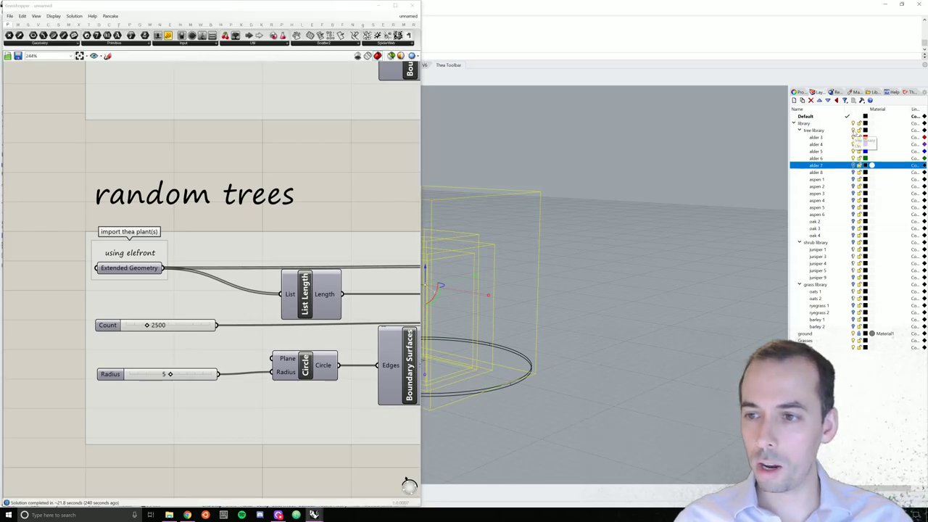
Bake the scattered trees into Rhino on the tree library layer and minimize Grasshopper.
left_click(855, 130)
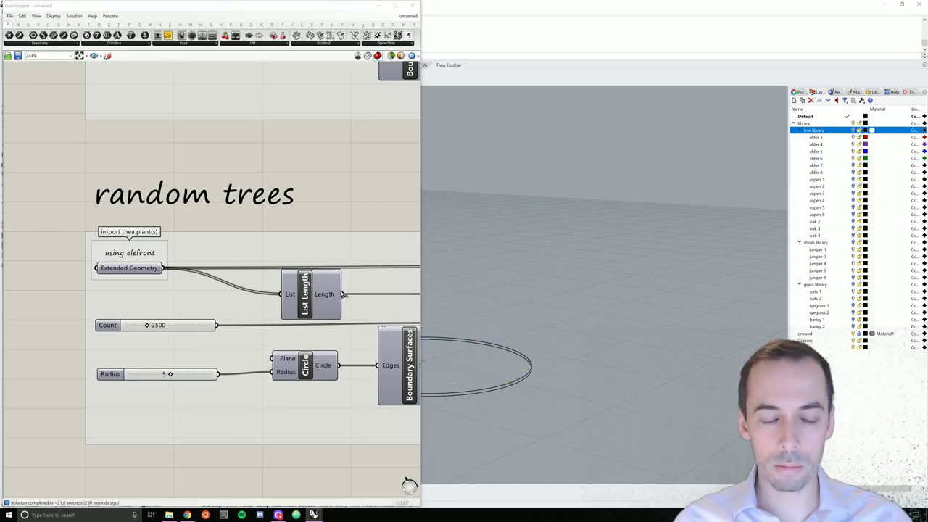
scroll(317, 310, "down", 4)
right_click_drag(317, 311, 280, 296)
scroll(279, 295, "up", 4)
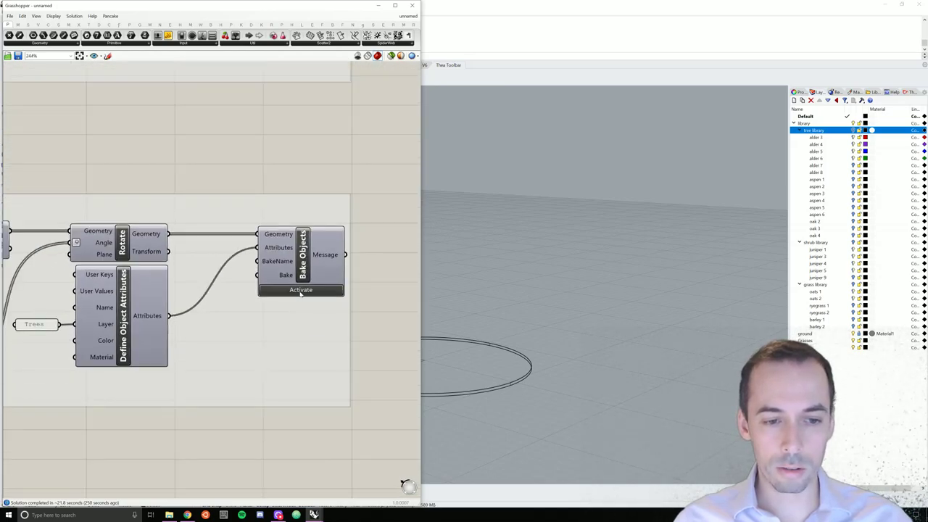
left_click(300, 290)
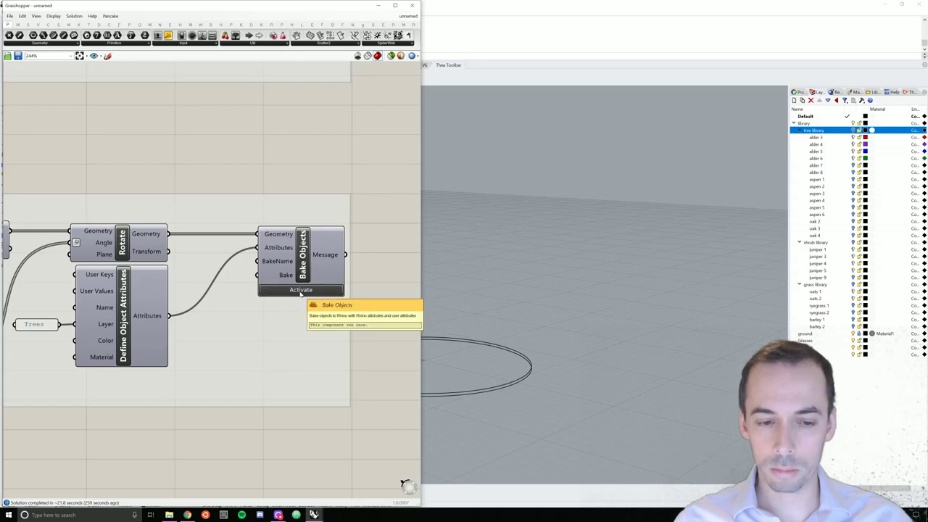
left_click(378, 6)
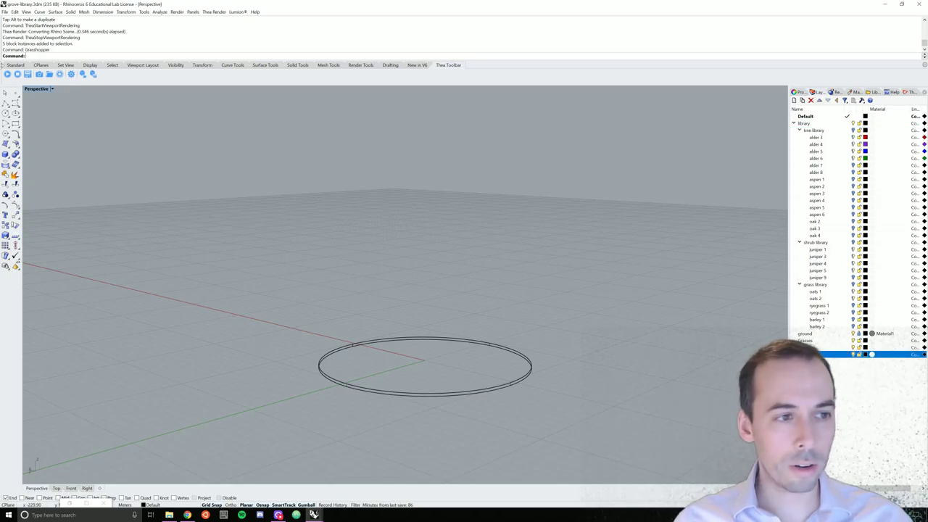
Run and then stop a Thea viewport render of the dense tree canopy.
left_click(7, 74)
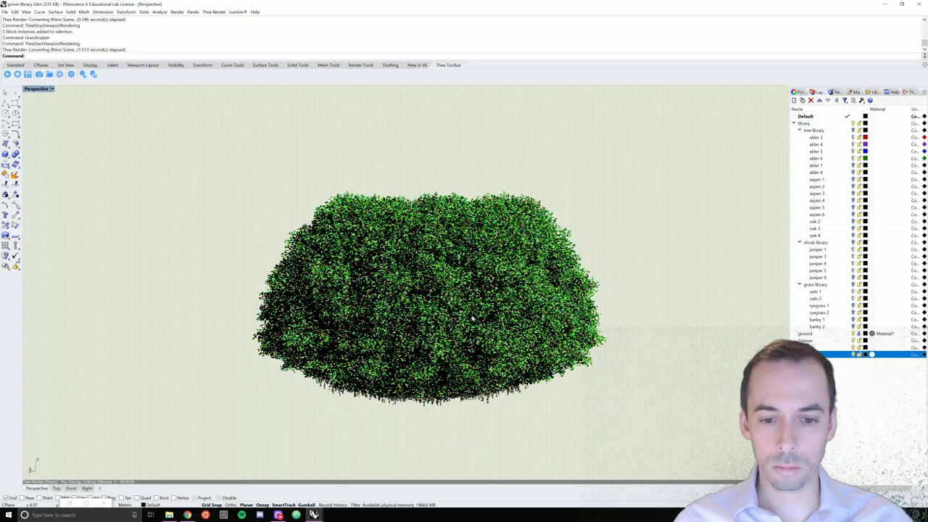
left_click(18, 74)
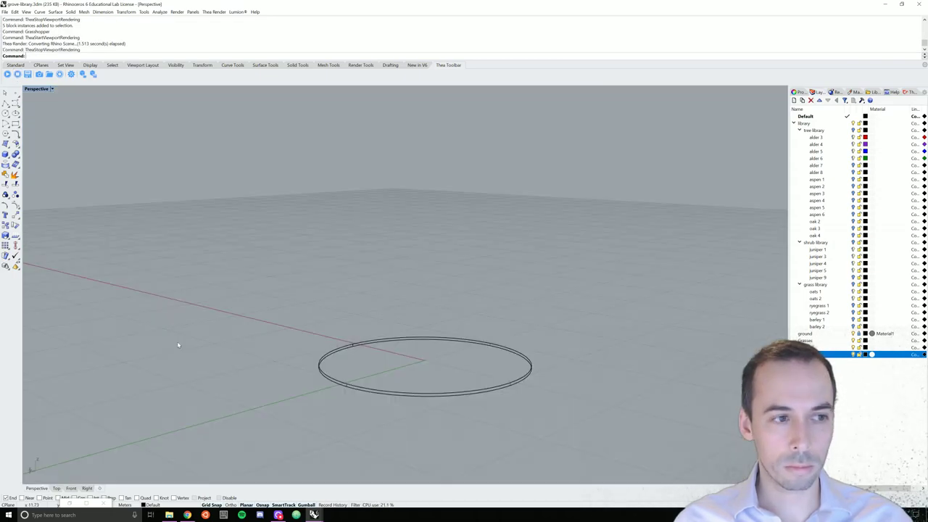
Reopen Grasshopper and delete the previously baked trees layer.
type("Grasshopper")
key("Return")
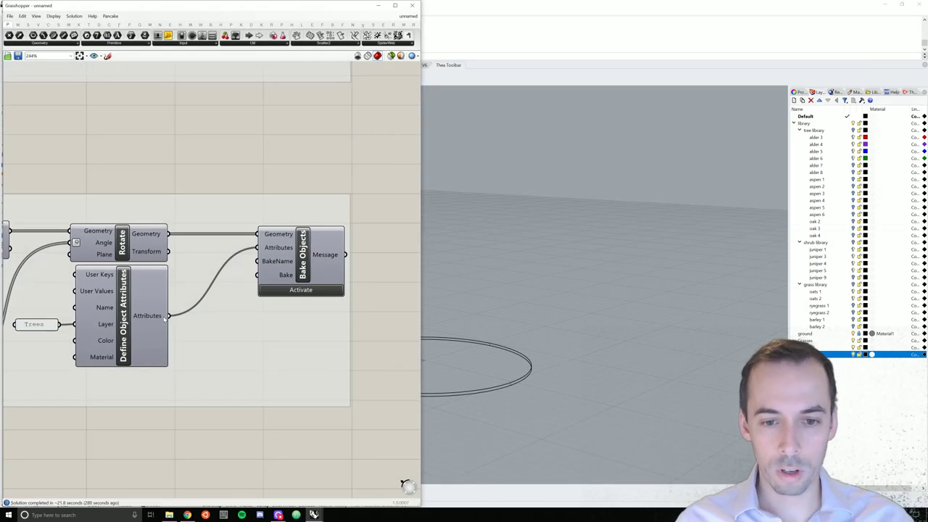
scroll(197, 266, "down", 5)
scroll(197, 266, "up", 2)
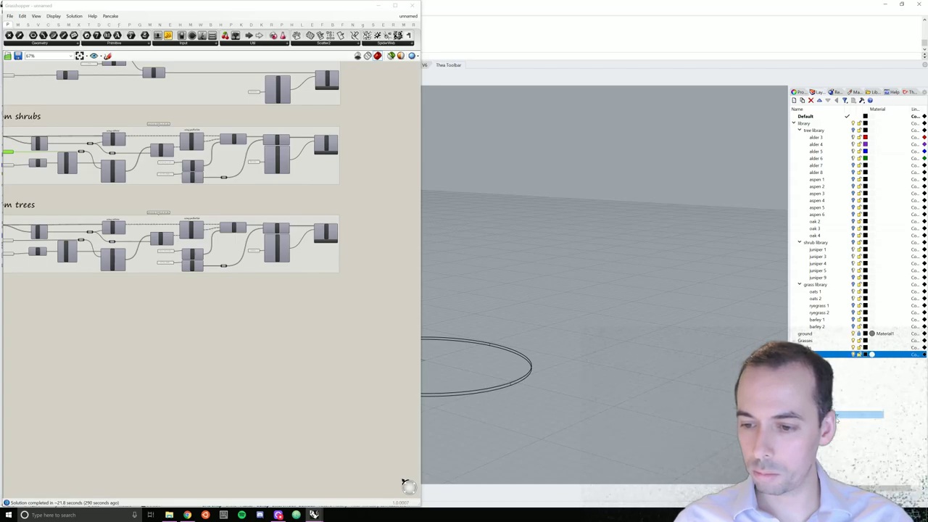
key("Delete")
left_click(447, 276)
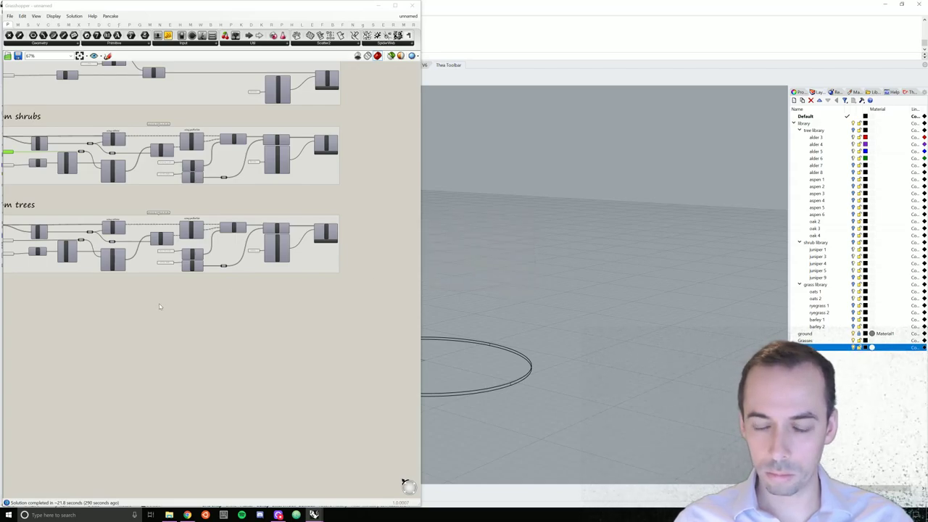
scroll(159, 307, "up", 5)
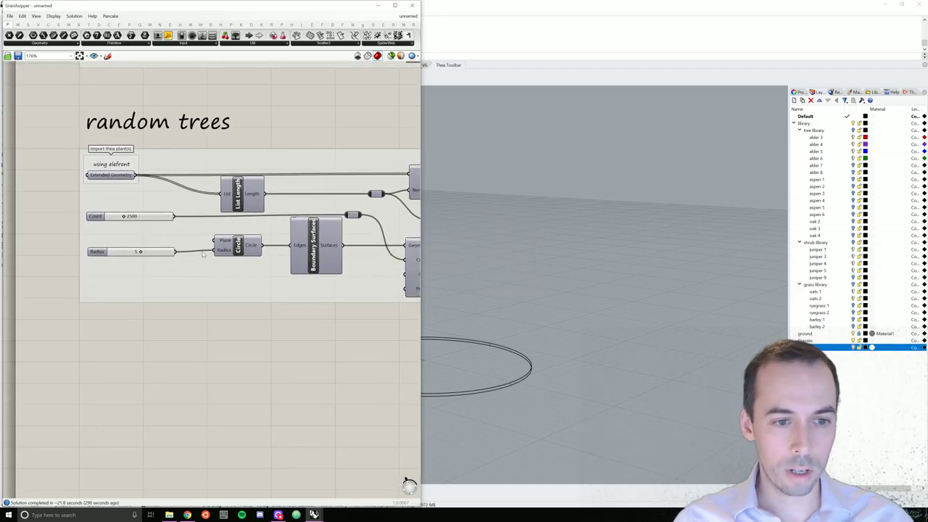
Set the random trees Count slider maximum to 25 with a count of 8.
double_click(101, 216)
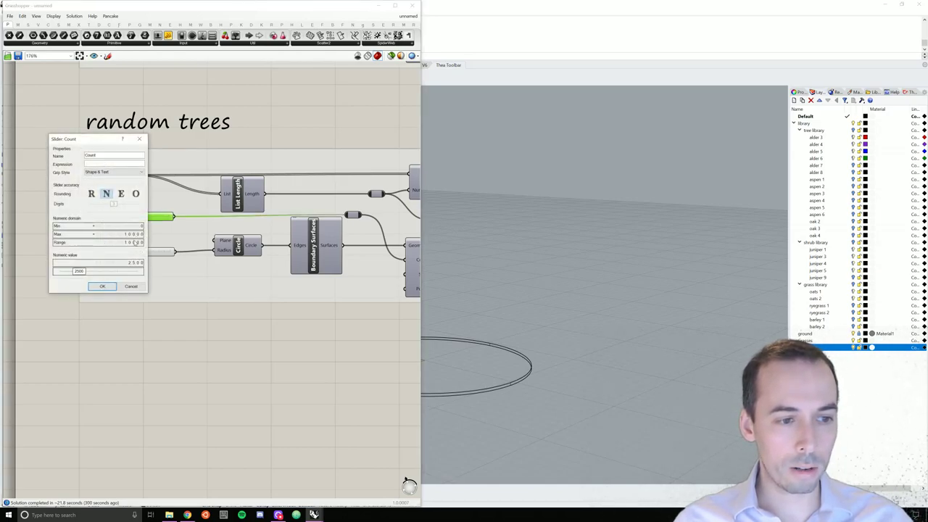
double_click(120, 234)
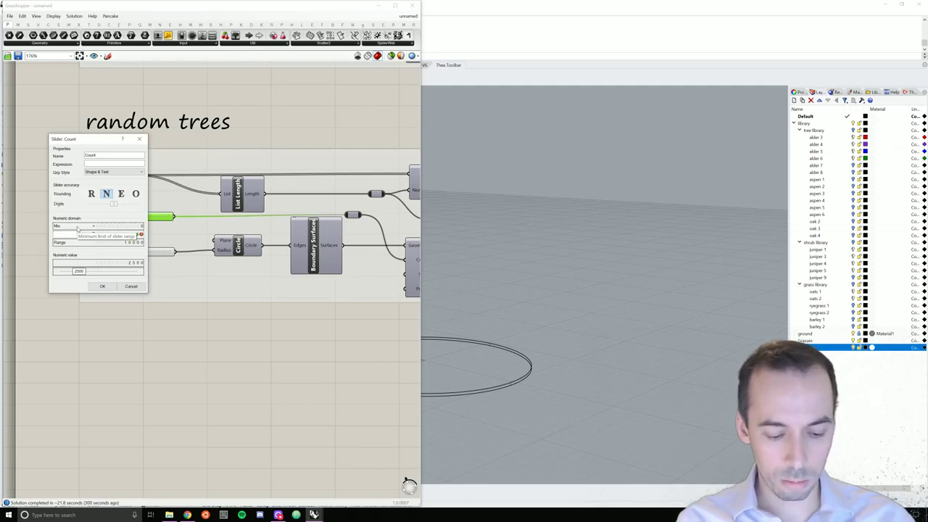
left_click(99, 274)
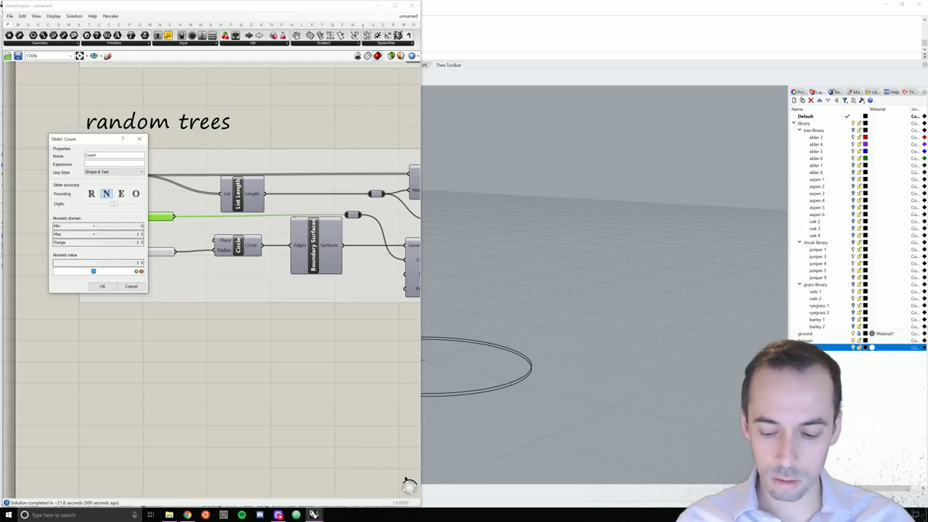
left_click(102, 287)
Bake the rotated tree geometry into Rhino again from the Bake Objects component.
scroll(171, 319, "down", 3)
right_click_drag(171, 320, 120, 351)
scroll(275, 248, "up", 4)
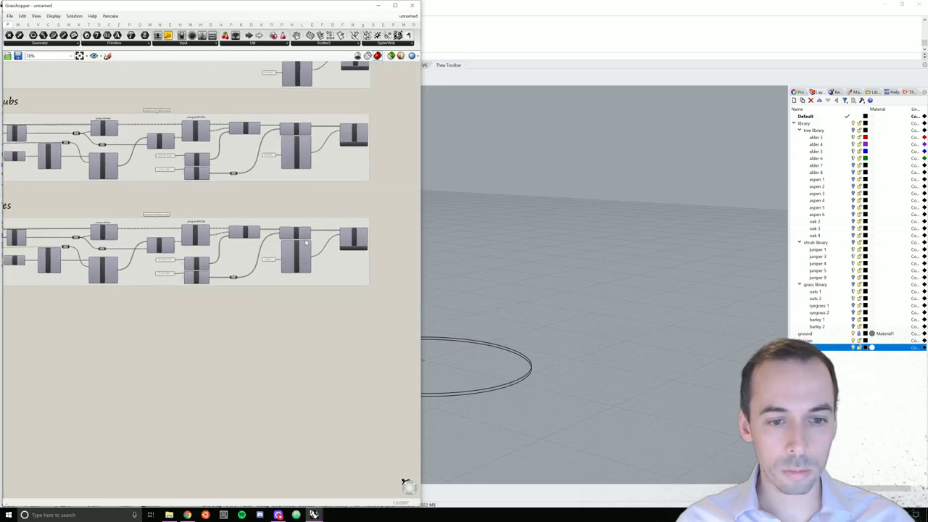
scroll(276, 248, "up", 4)
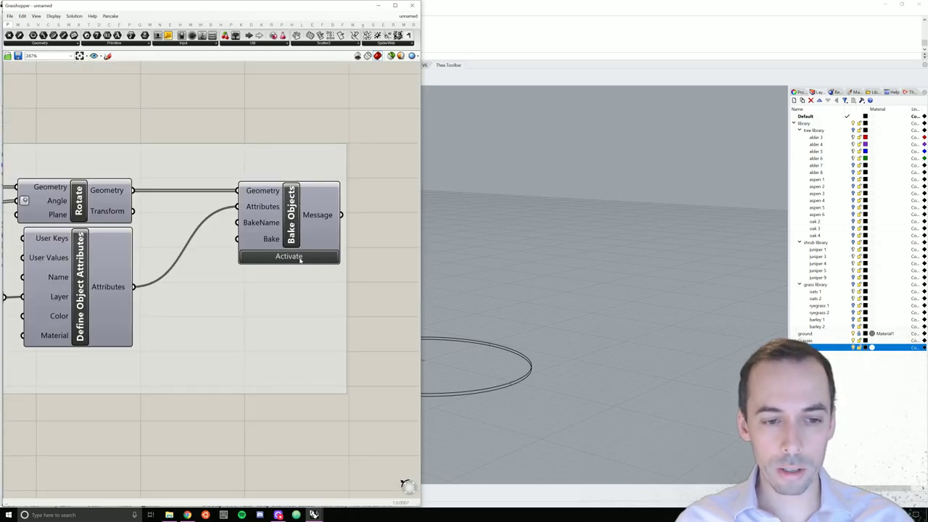
left_click(300, 260)
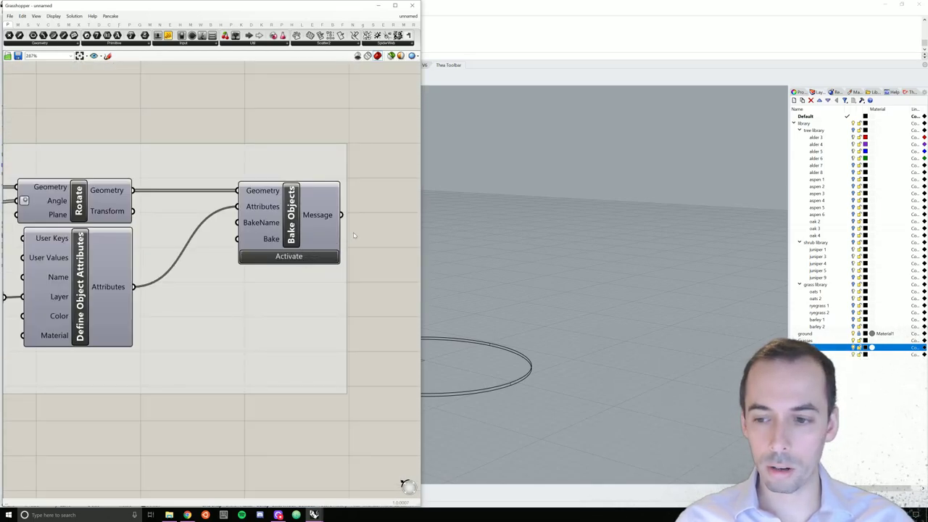
Set Grasshopper aside and run a brief Thea interactive preview of the grove across the disc.
left_click(378, 5)
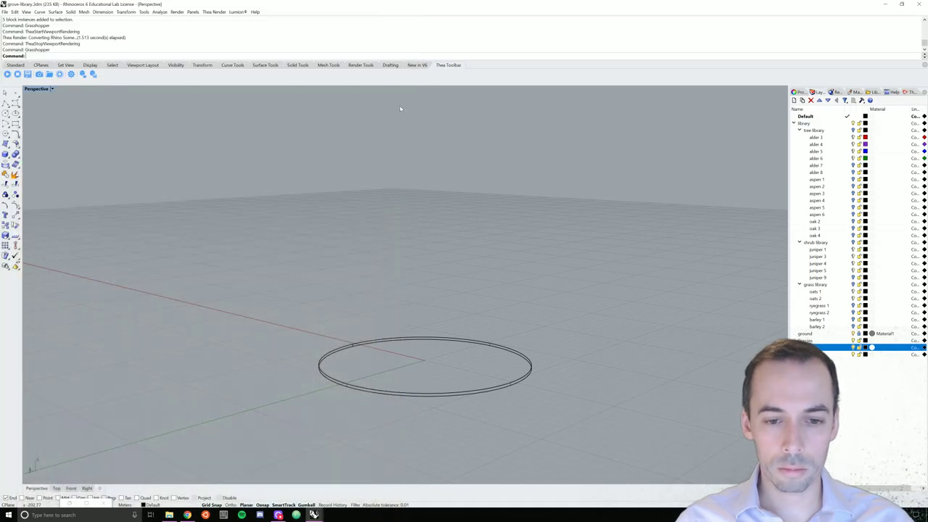
mouse_move(428, 285)
right_mouse_down()
mouse_move(424, 305)
mouse_move(422, 294)
right_mouse_up()
scroll(422, 293, "up", 5)
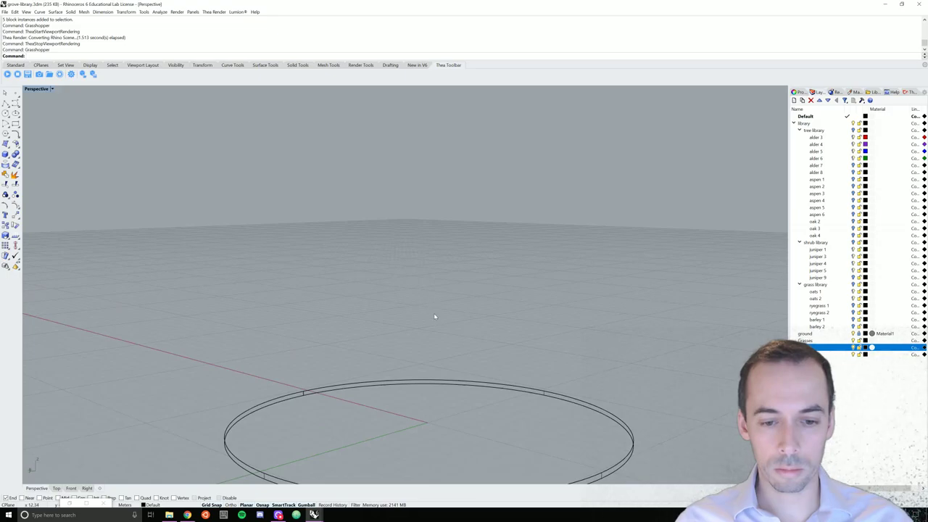
right_click_drag(427, 309, 427, 280)
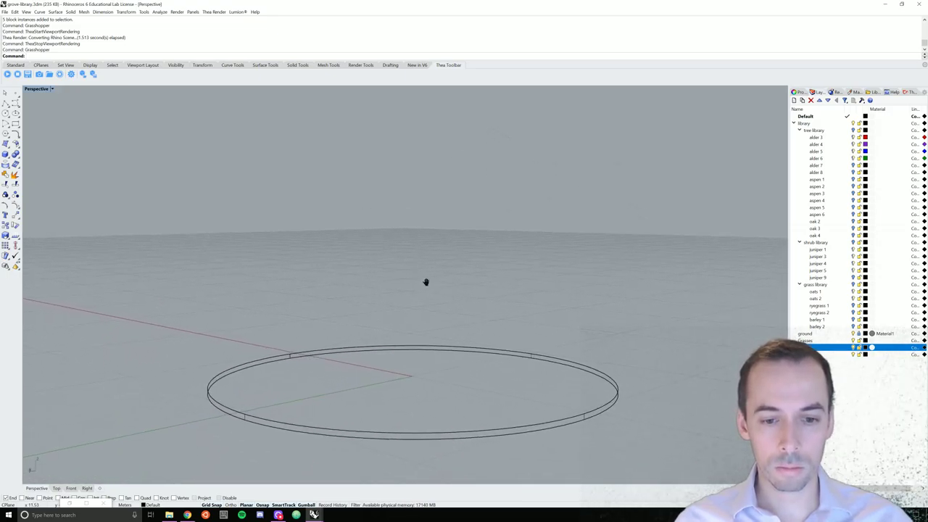
left_click(8, 75)
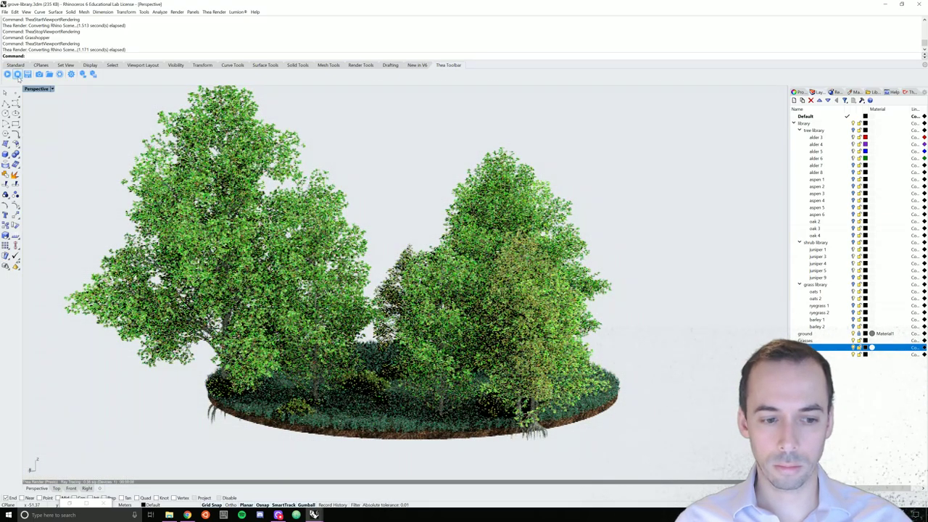
left_click(18, 76)
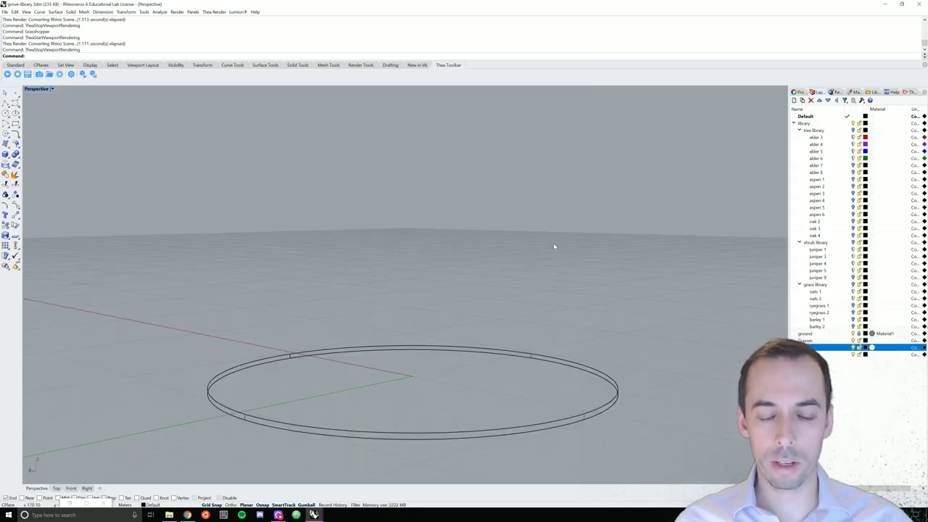
Preview the grove again in Thea from another side of the disc, then stop rendering.
right_click_drag(553, 247, 476, 325)
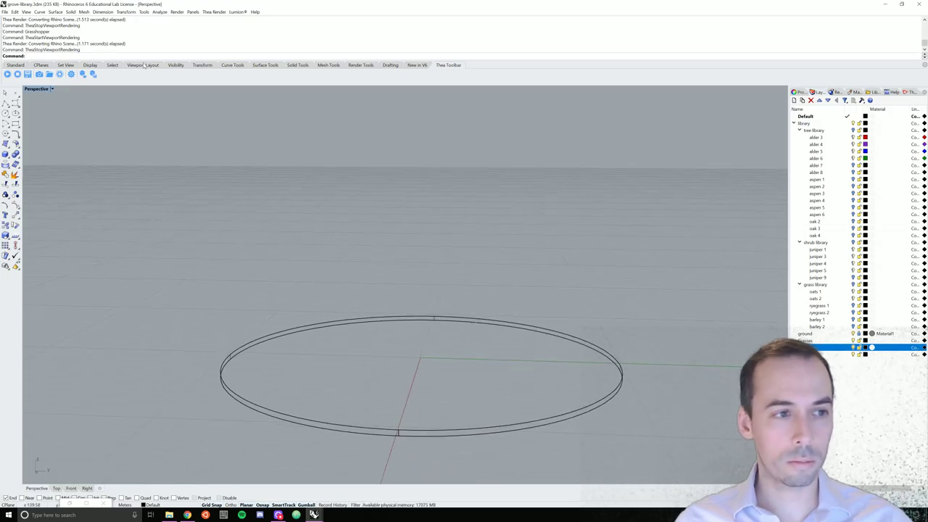
left_click(7, 74)
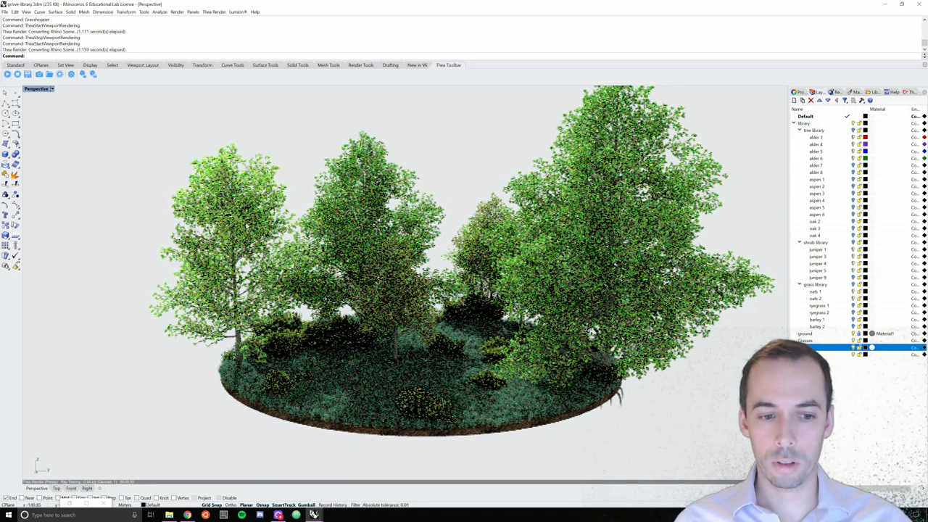
right_click_drag(458, 309, 457, 325)
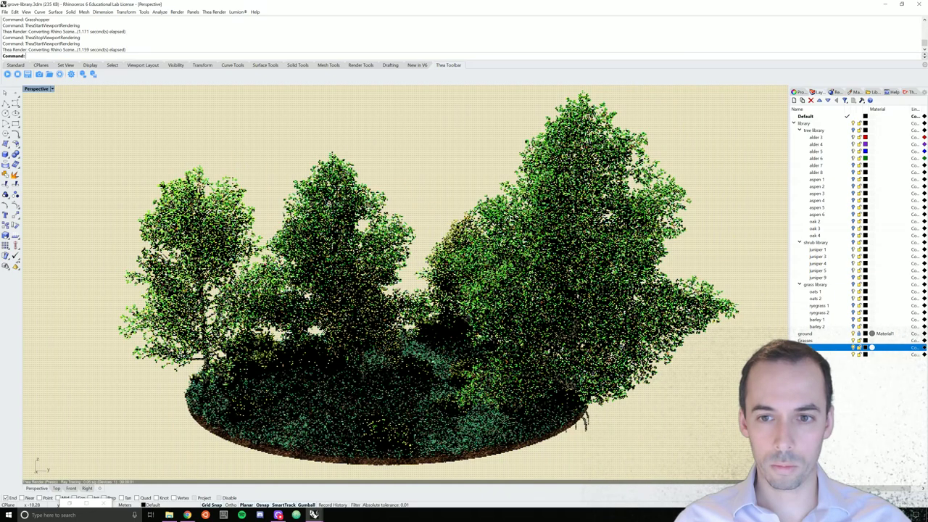
right_click_drag(471, 319, 452, 327)
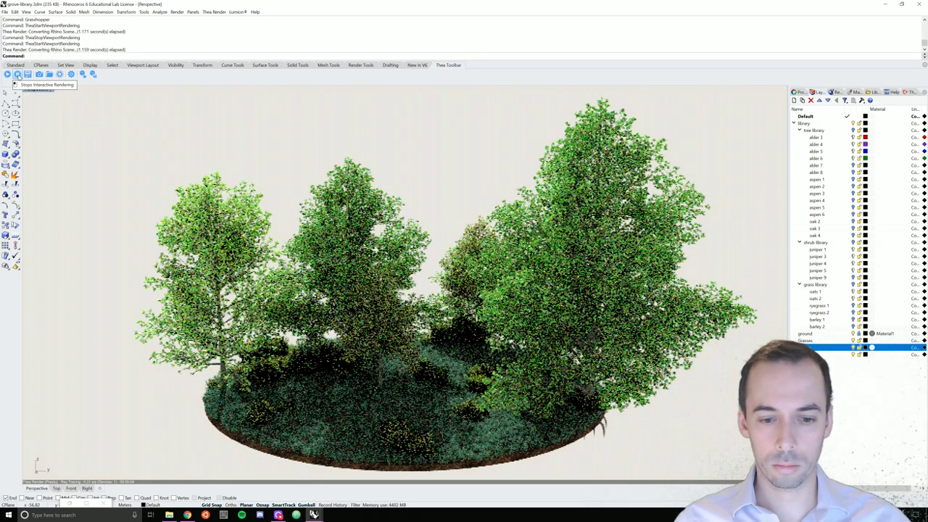
left_click(17, 75)
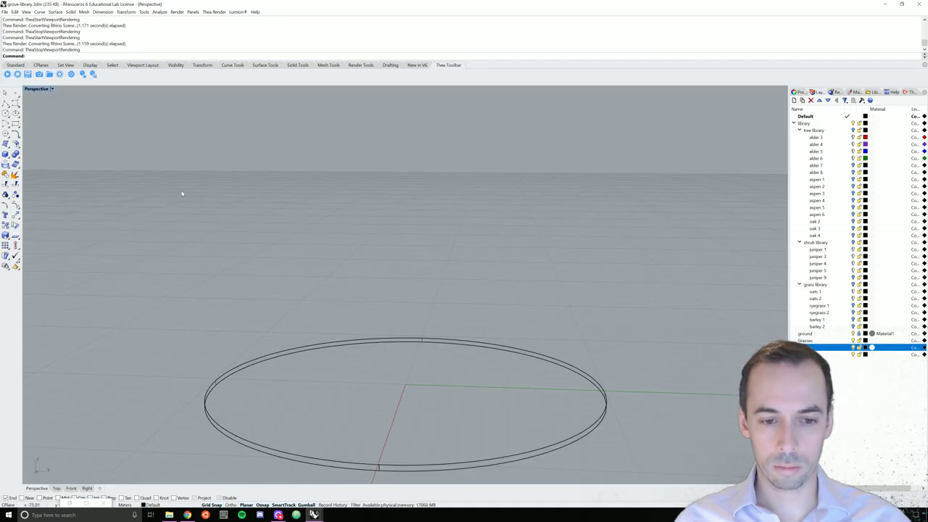
mouse_move(276, 261)
right_mouse_down()
mouse_move(356, 317)
mouse_move(380, 365)
mouse_move(387, 356)
mouse_move(369, 341)
mouse_move(392, 364)
right_mouse_up()
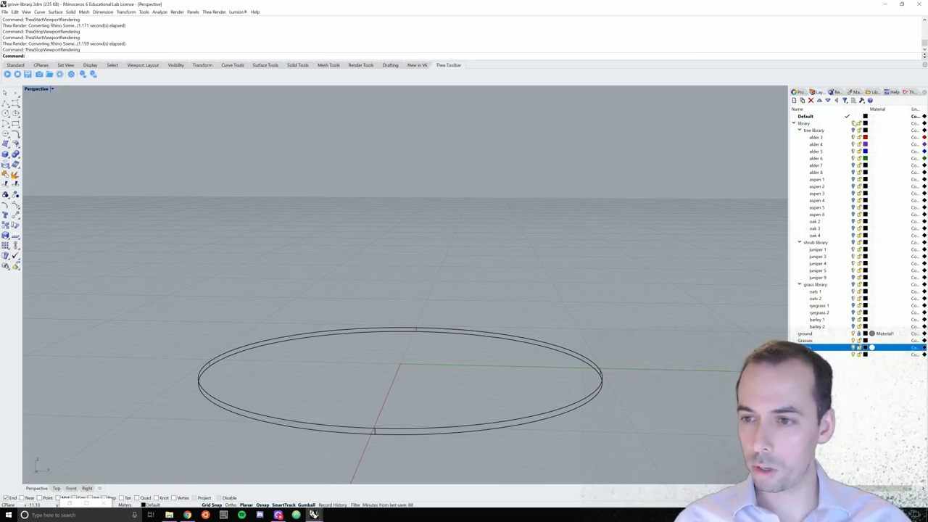
Show the tree library layer, nudge one tree block left with the gumball, then hide the layer.
left_click(853, 129)
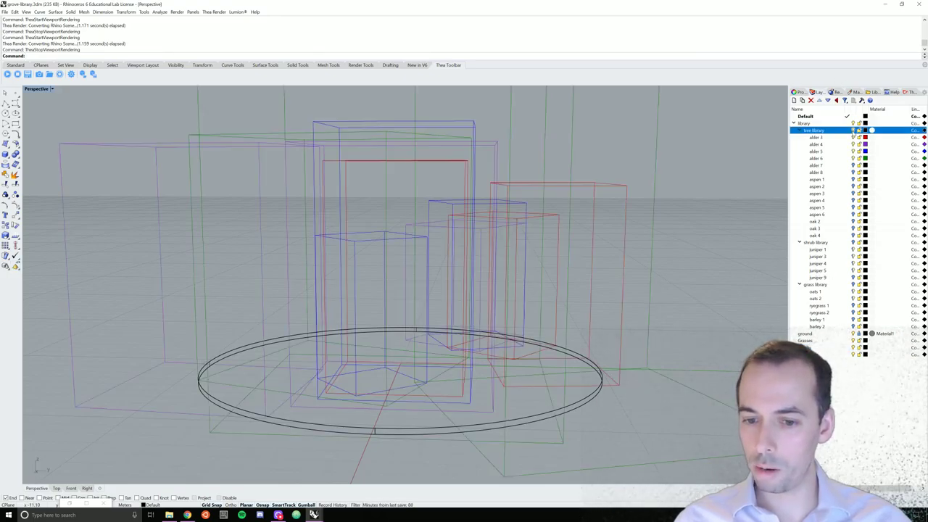
left_click(675, 459)
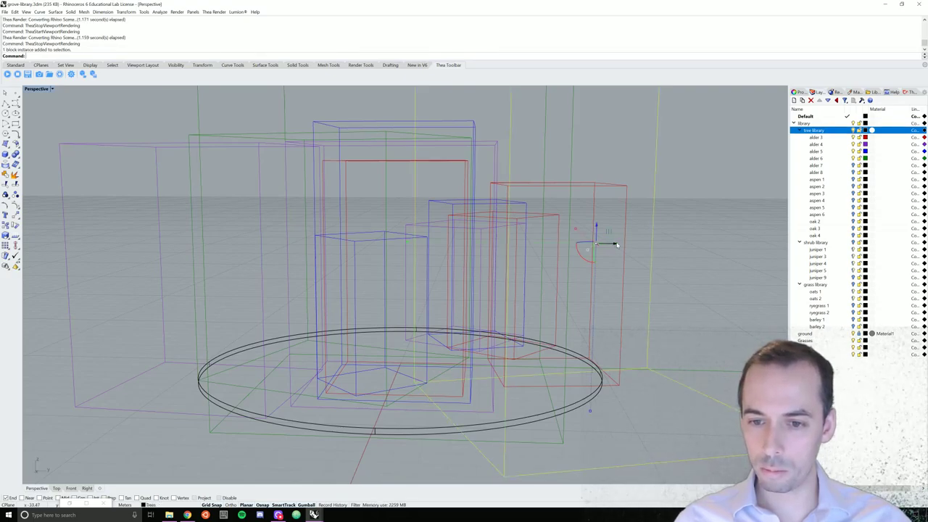
left_click_drag(613, 244, 586, 246)
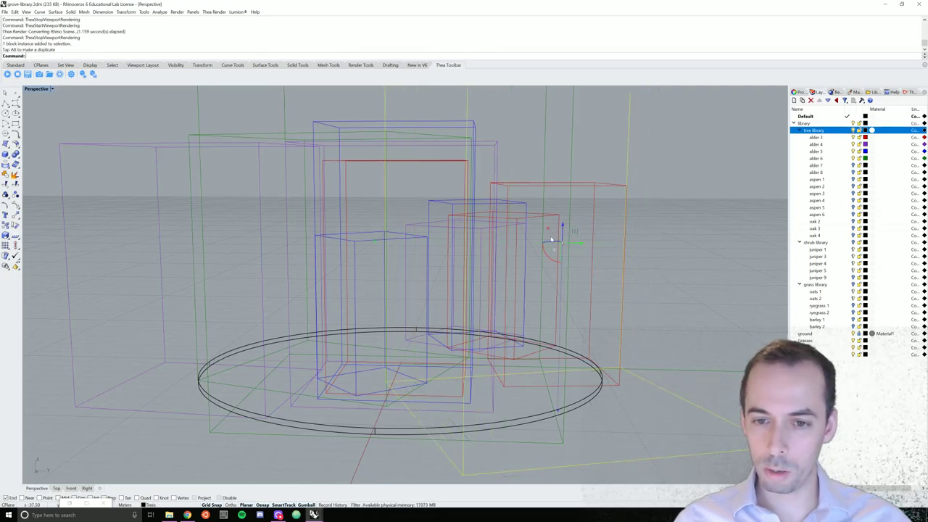
right_click_drag(551, 253, 561, 264)
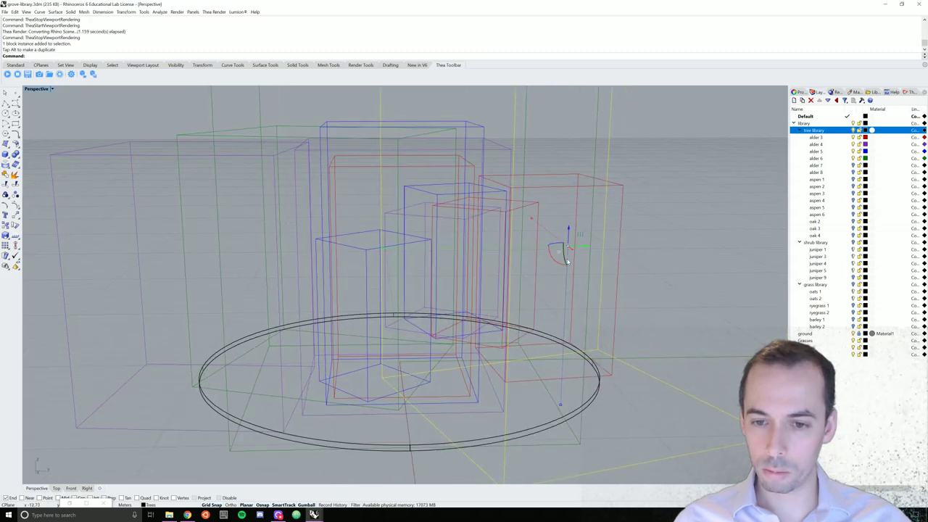
left_click_drag(569, 247, 553, 239)
right_click_drag(553, 239, 545, 320)
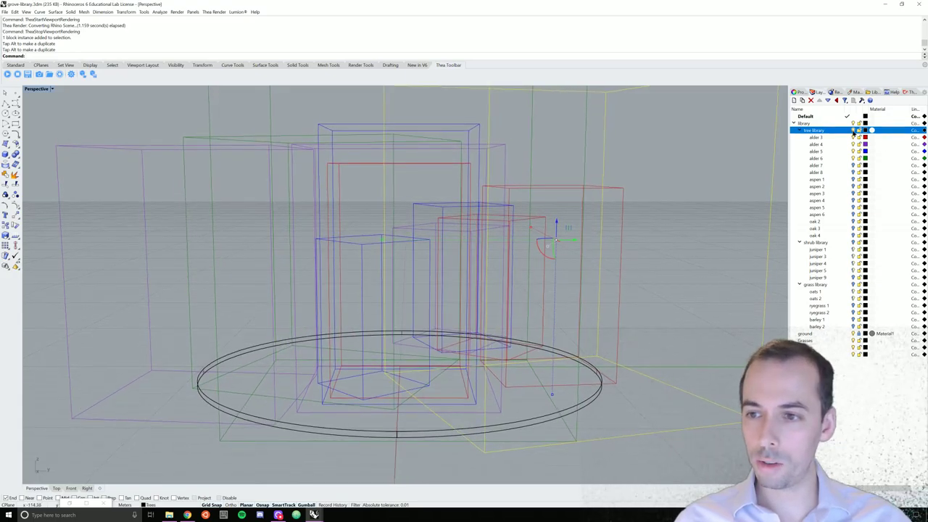
left_click(853, 131)
left_click(379, 280)
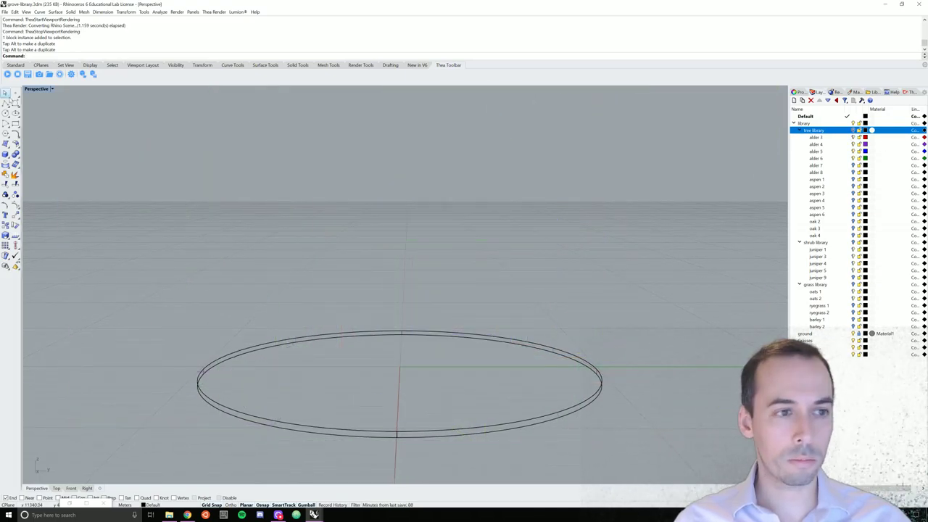
left_click(8, 74)
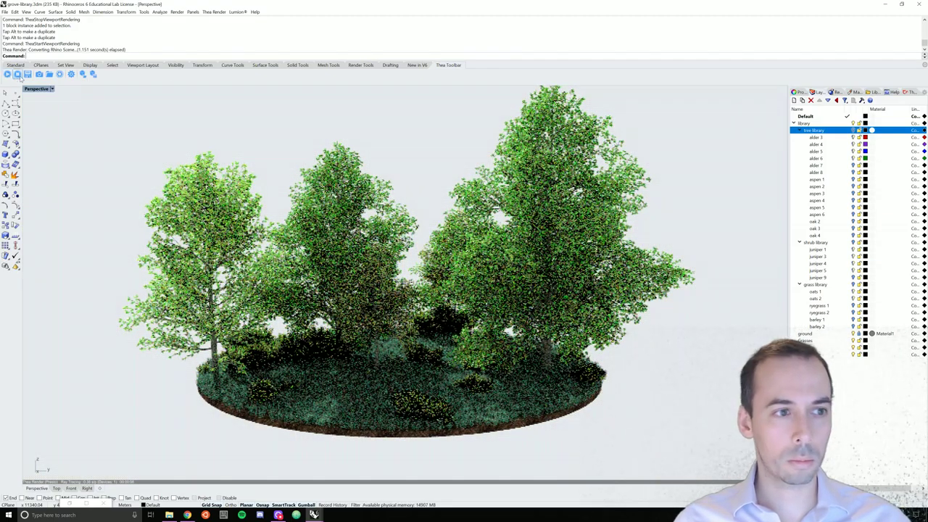
left_click(17, 74)
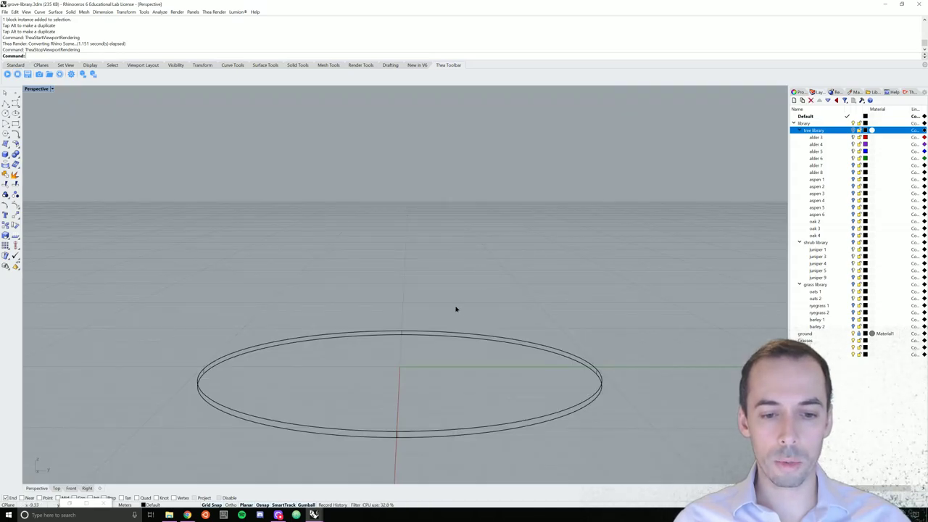
right_click_drag(455, 308, 457, 326)
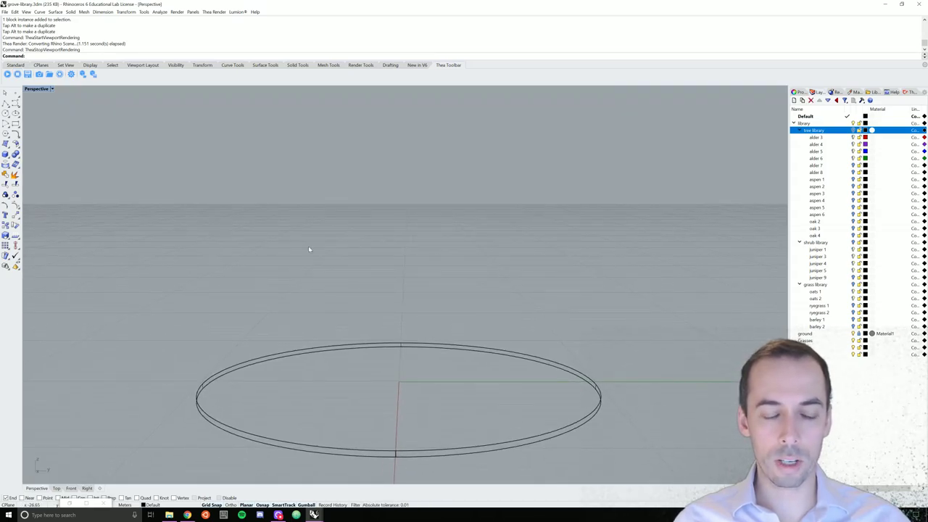
left_click(7, 75)
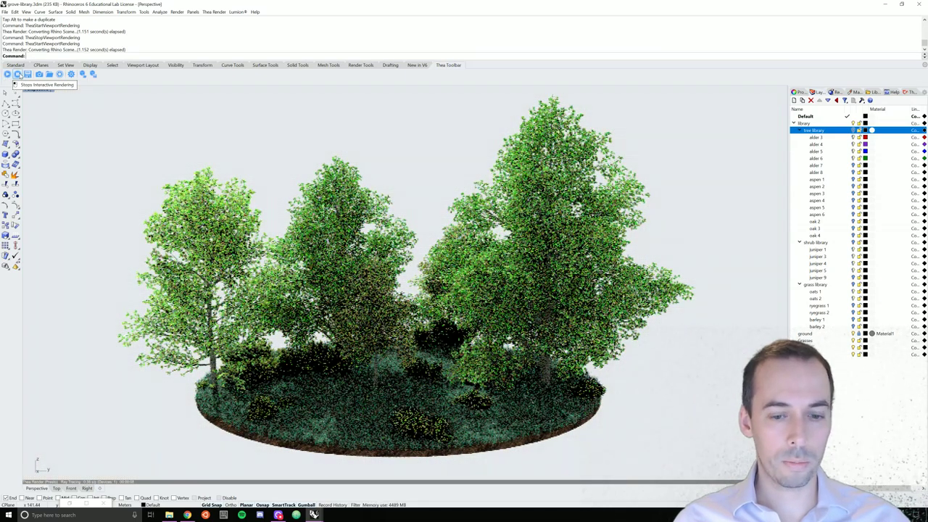
left_click(18, 74)
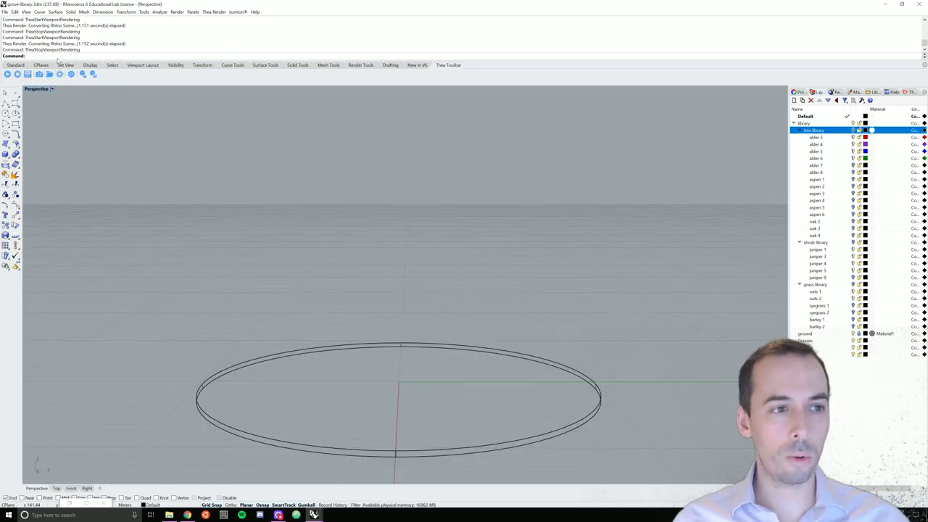
Review the sun's date, time and location with Sun, then show Thea's Render Settings panel.
type("Sun")
key("Return")
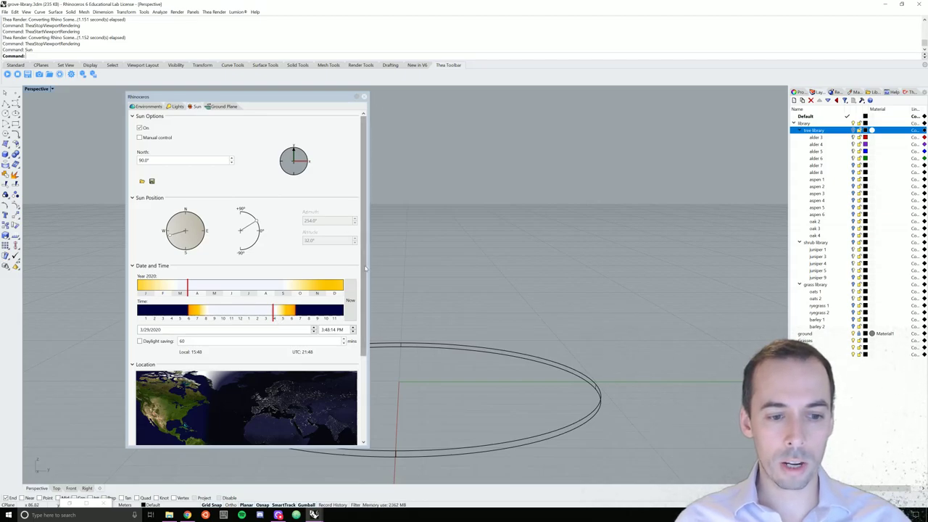
left_click_drag(365, 305, 366, 386)
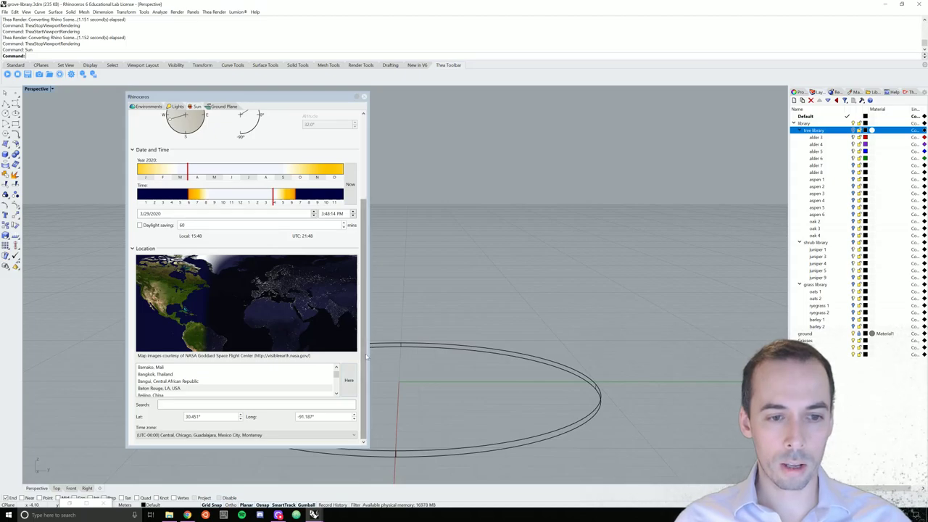
left_click_drag(365, 338, 368, 265)
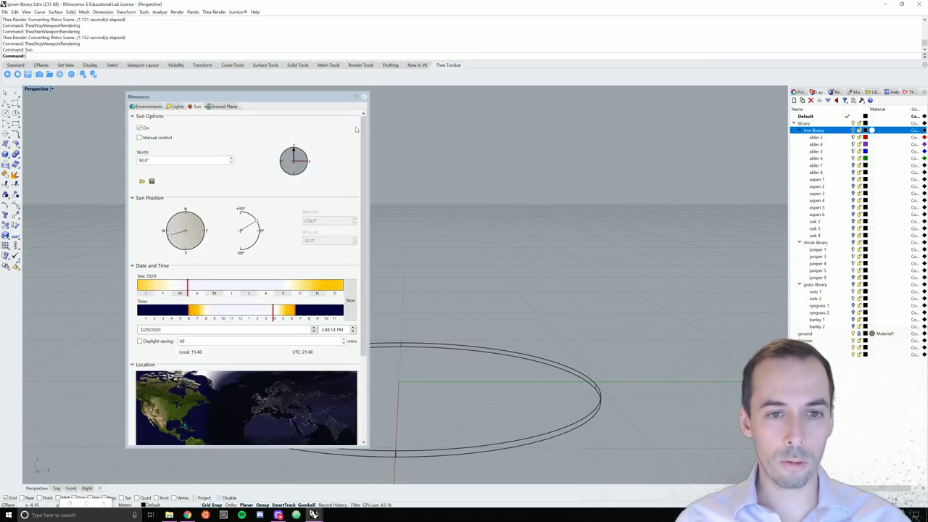
left_click(364, 97)
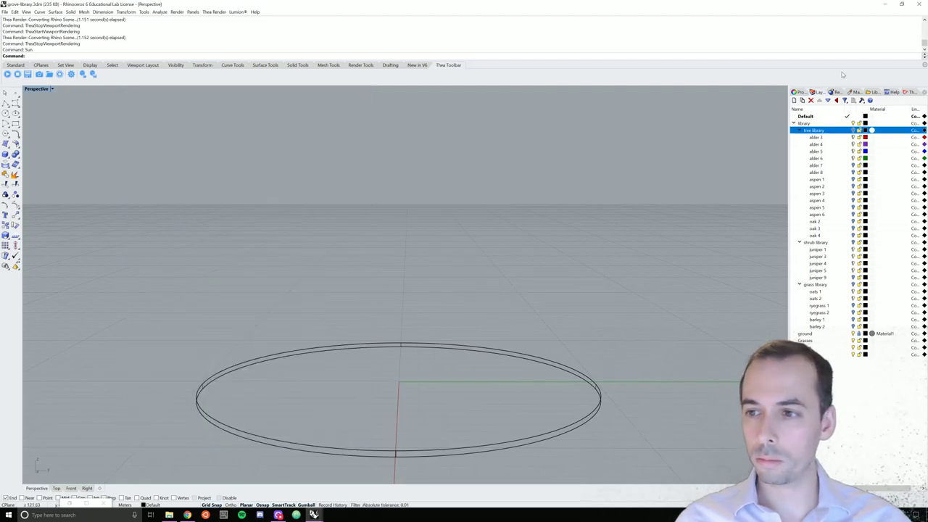
left_click(909, 93)
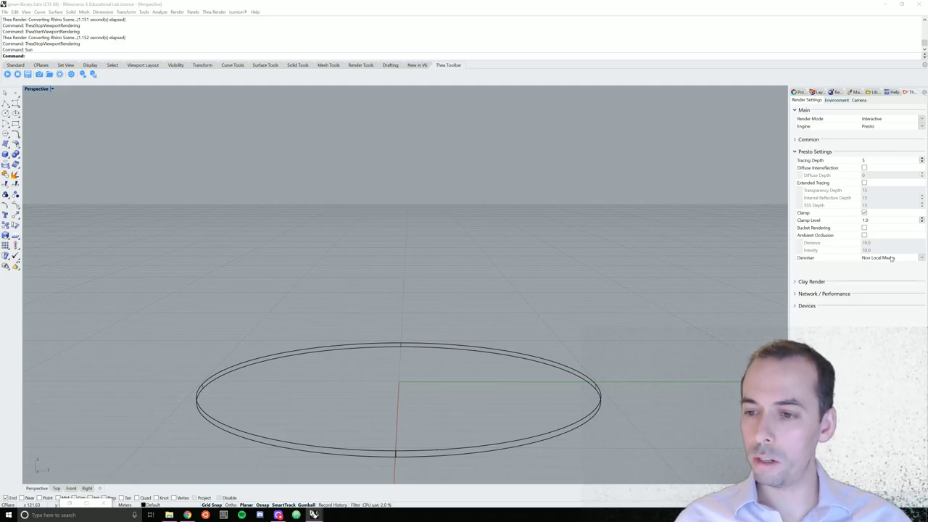
Look over Thea's Environment lighting, then switch to the Thea Camera settings.
left_click(837, 100)
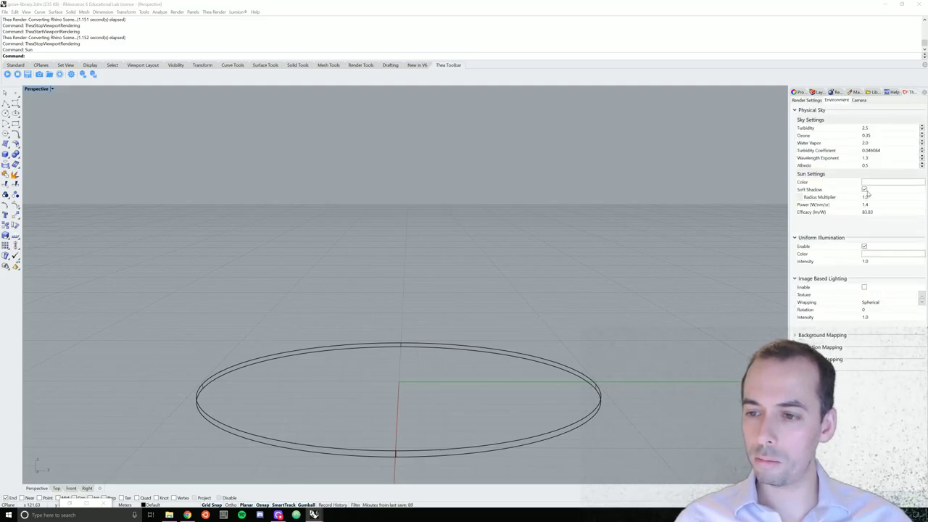
left_click(864, 102)
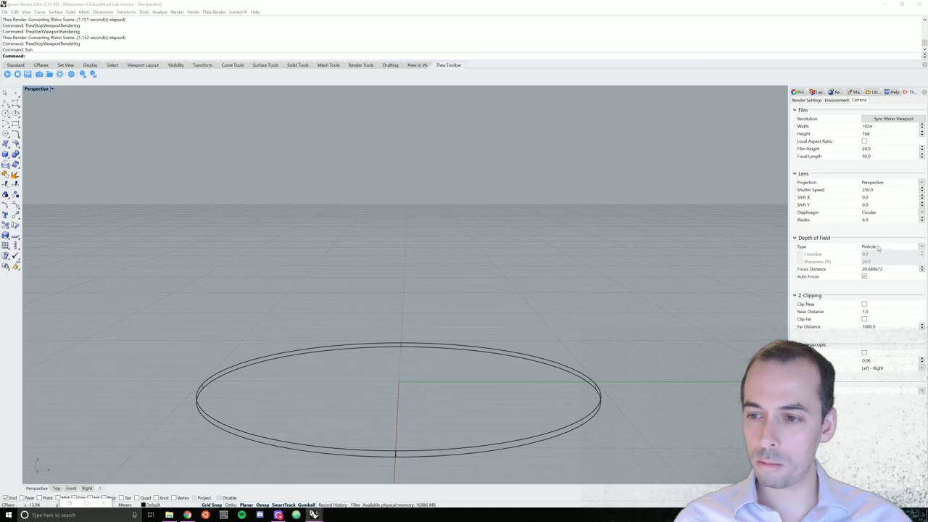
Set Thea depth of field type to Sharpness, sharpness 50%, focus distance 5.
left_click(922, 249)
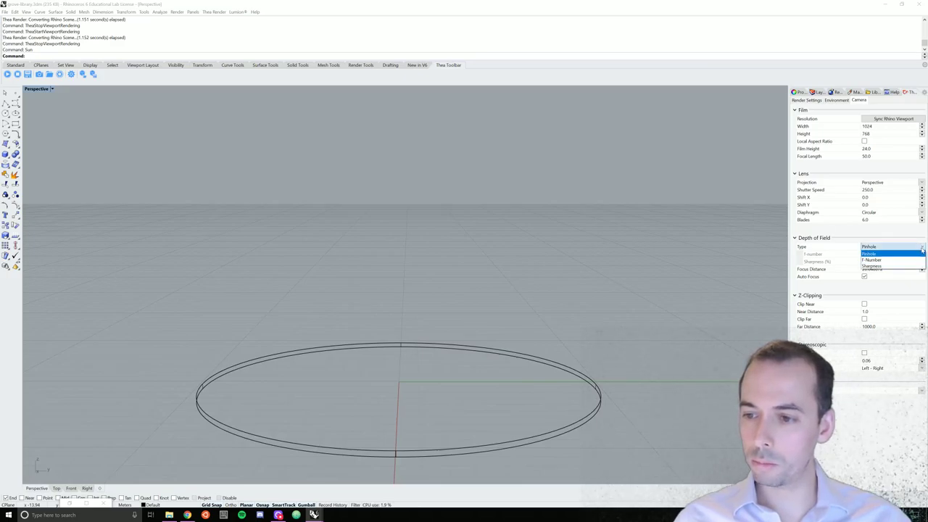
left_click(872, 263)
left_click(877, 262)
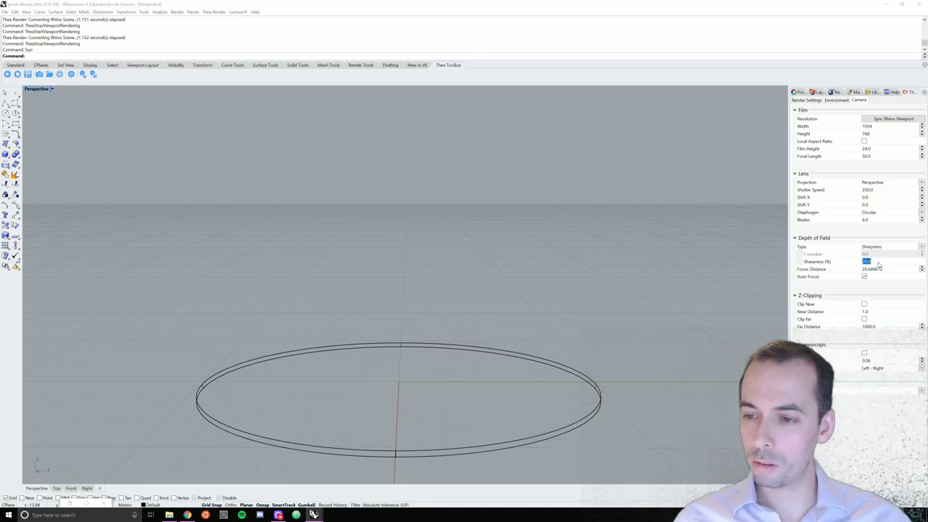
type("50")
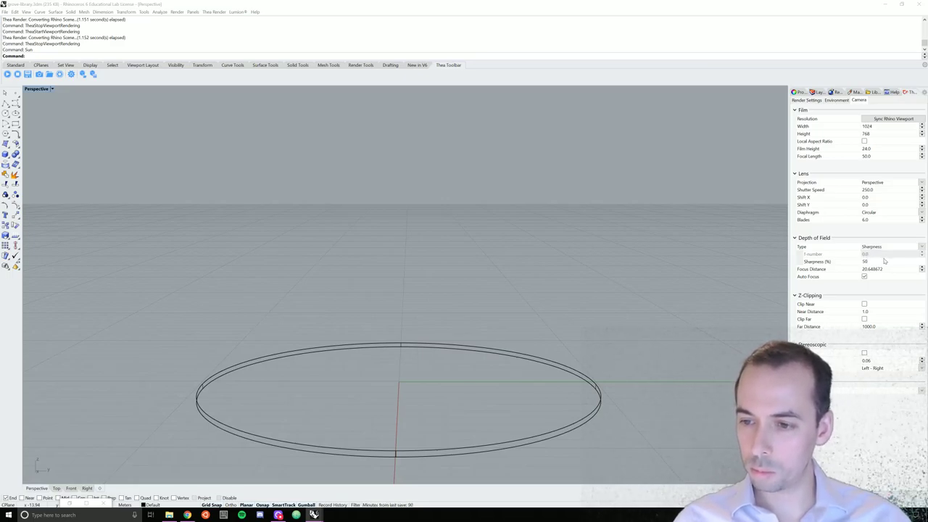
left_click(889, 269)
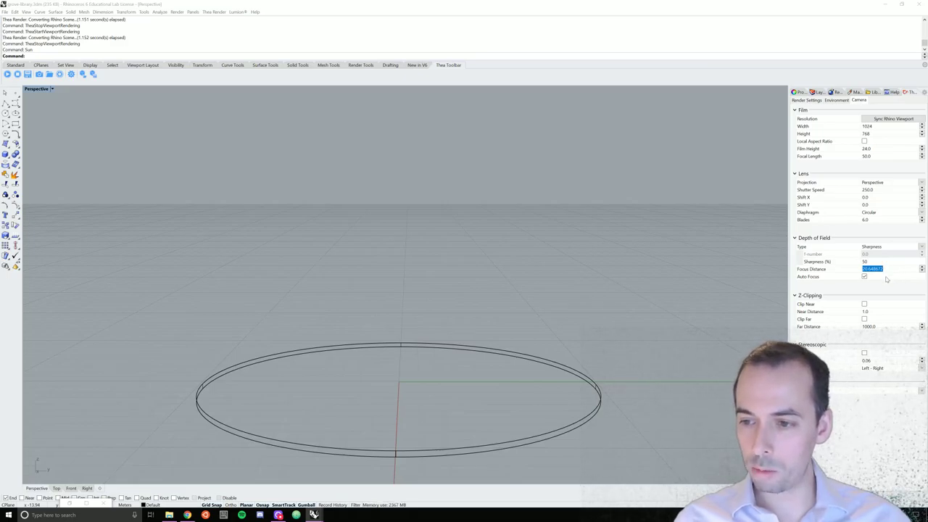
type("5")
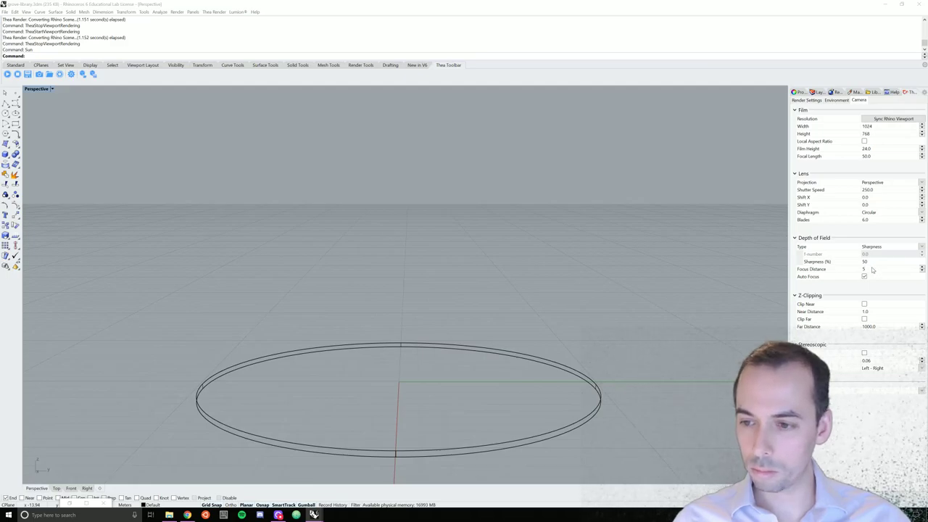
left_click(865, 261)
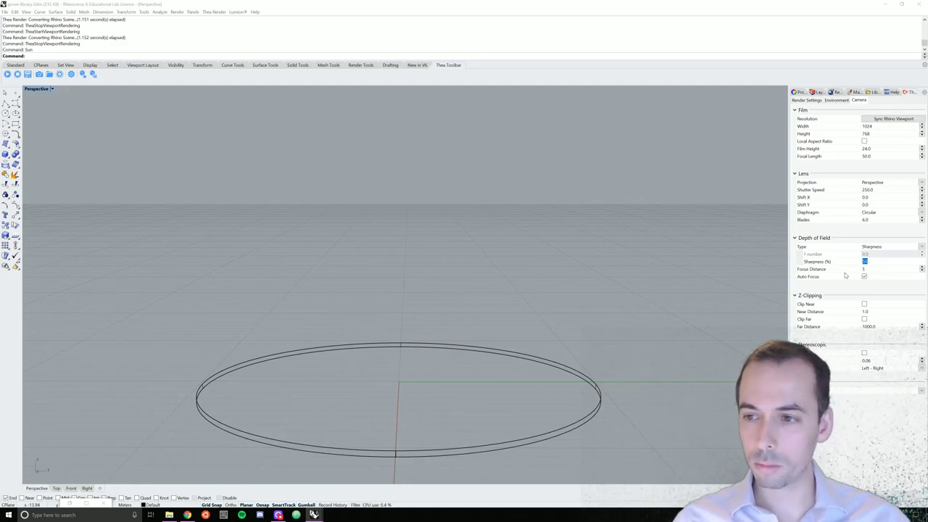
left_click(338, 133)
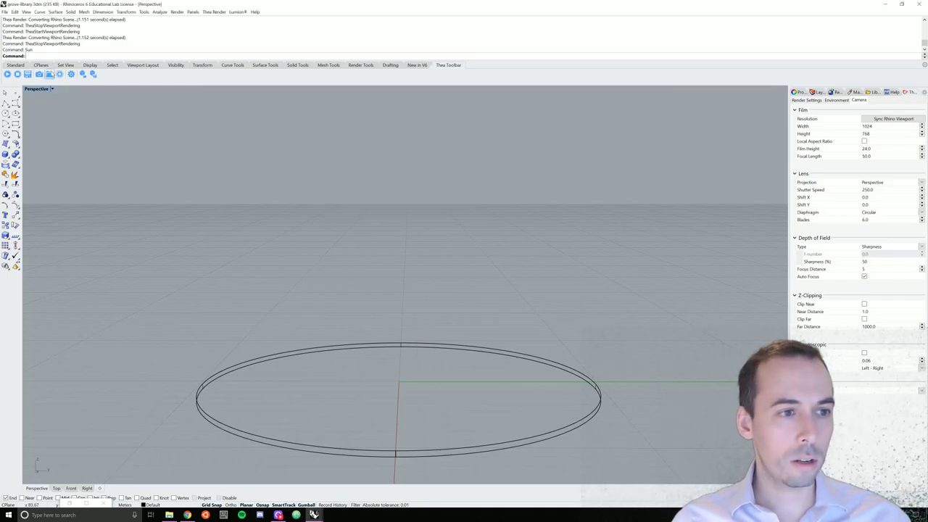
Sync Thea's film resolution to the viewport at 3167×1649 and open Darkroom maximized.
left_click(39, 76)
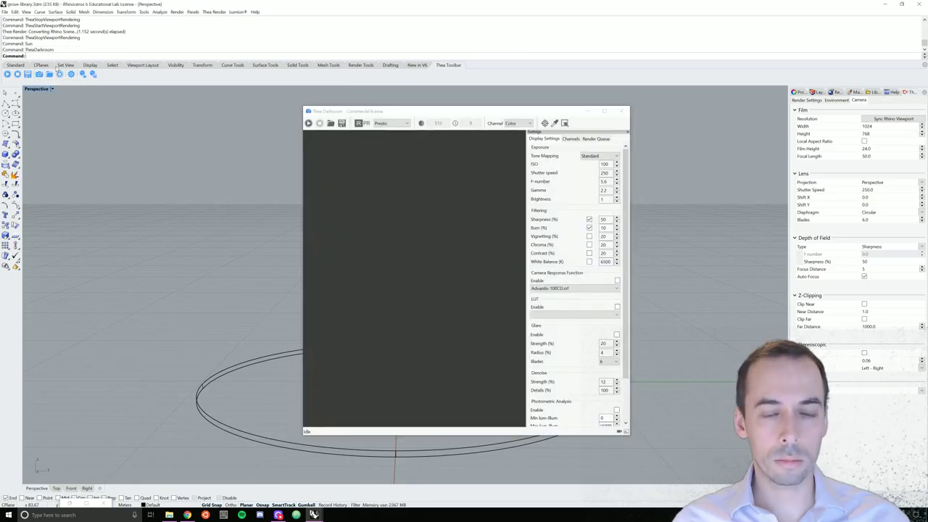
left_click(621, 111)
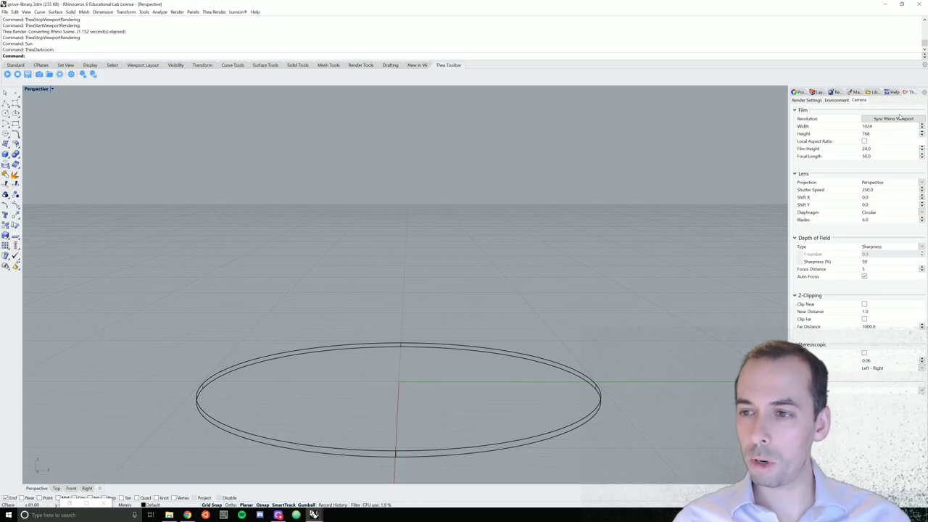
left_click(893, 119)
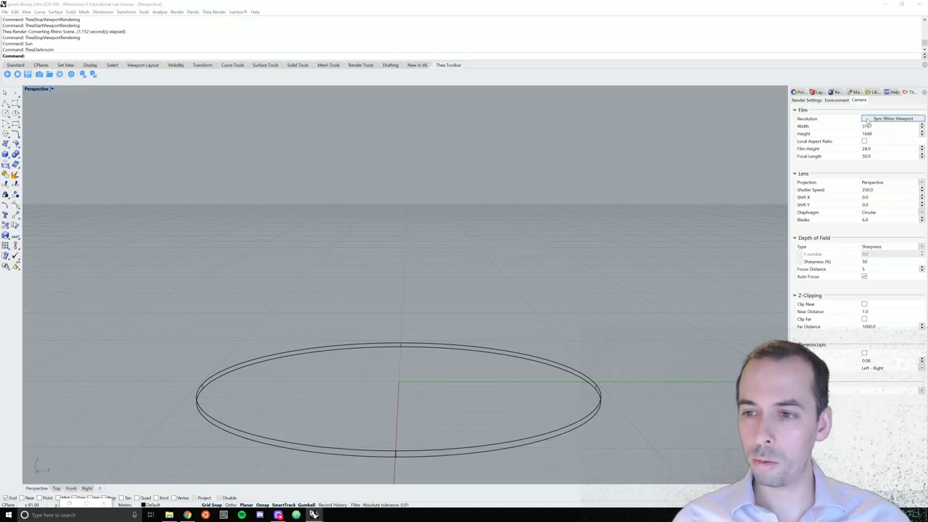
left_click(39, 74)
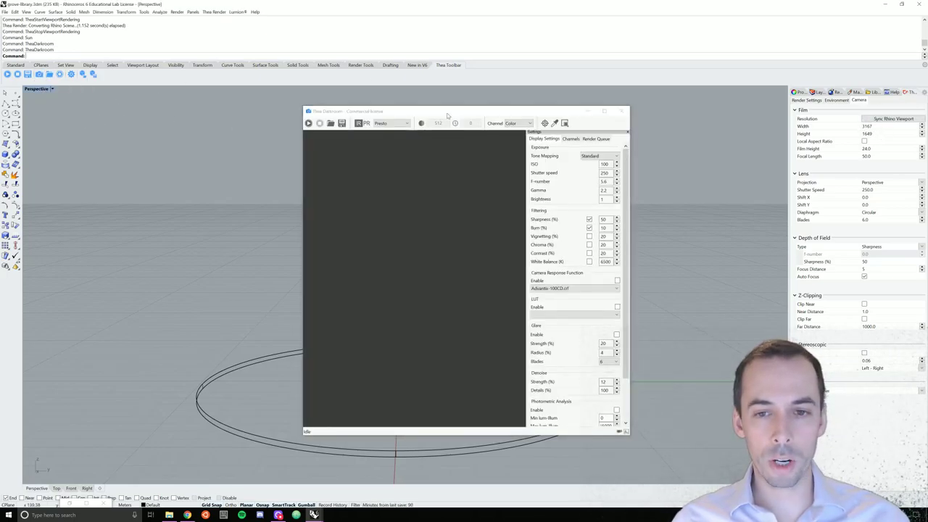
left_click(603, 112)
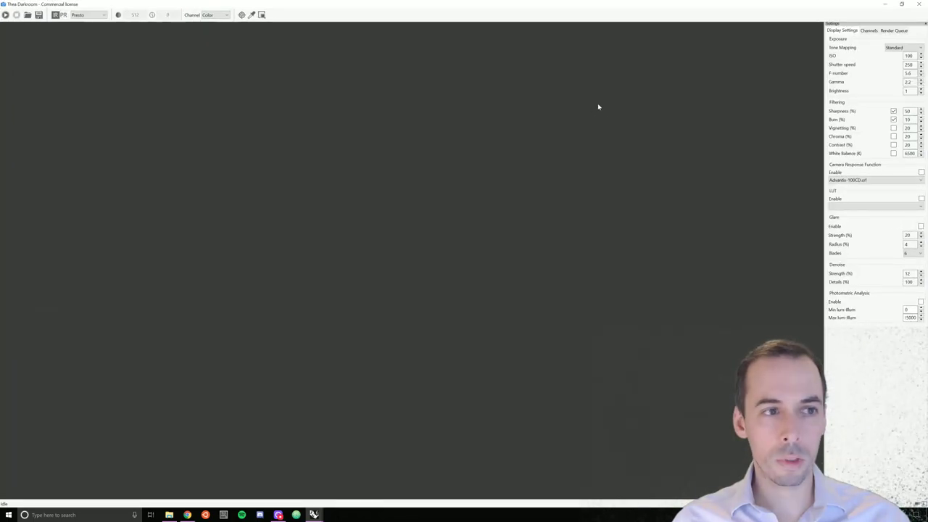
Switch to the finished grove render in Darkroom and review its Channels and Display Settings.
left_click(313, 515)
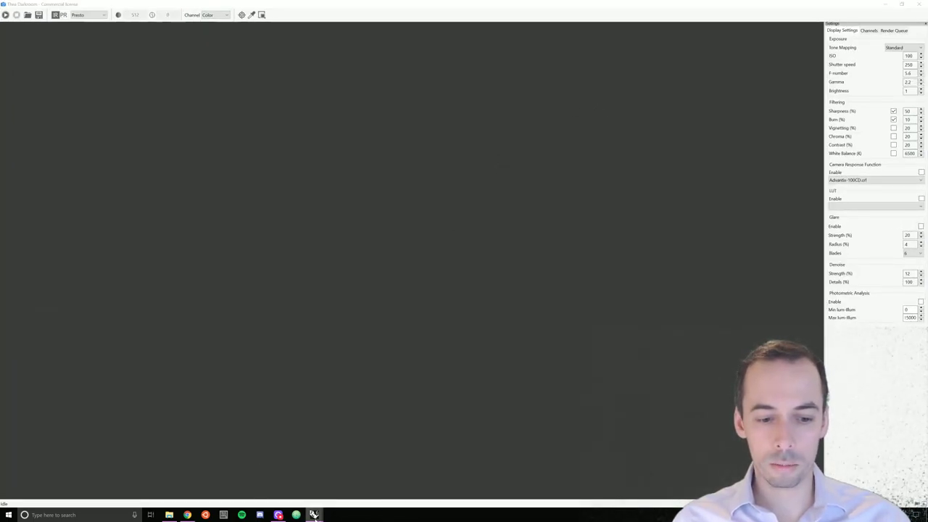
left_click(299, 493)
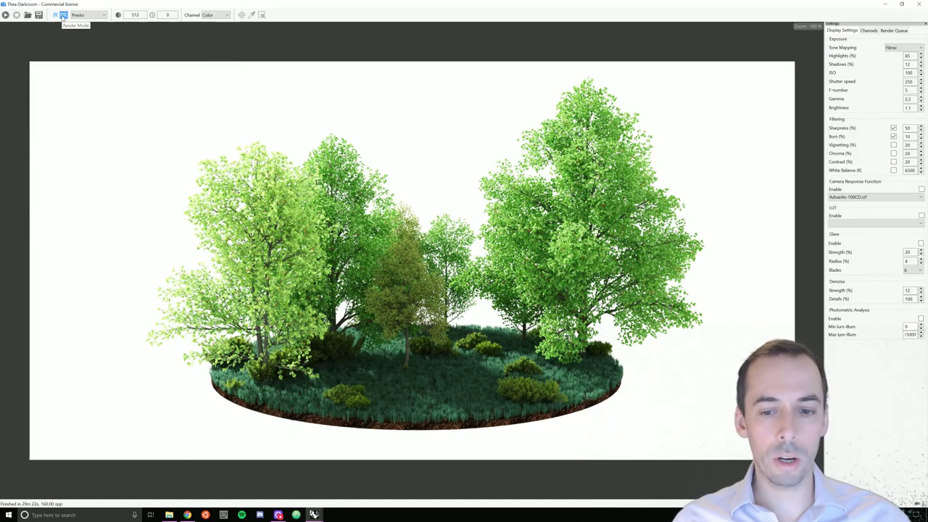
left_click(868, 30)
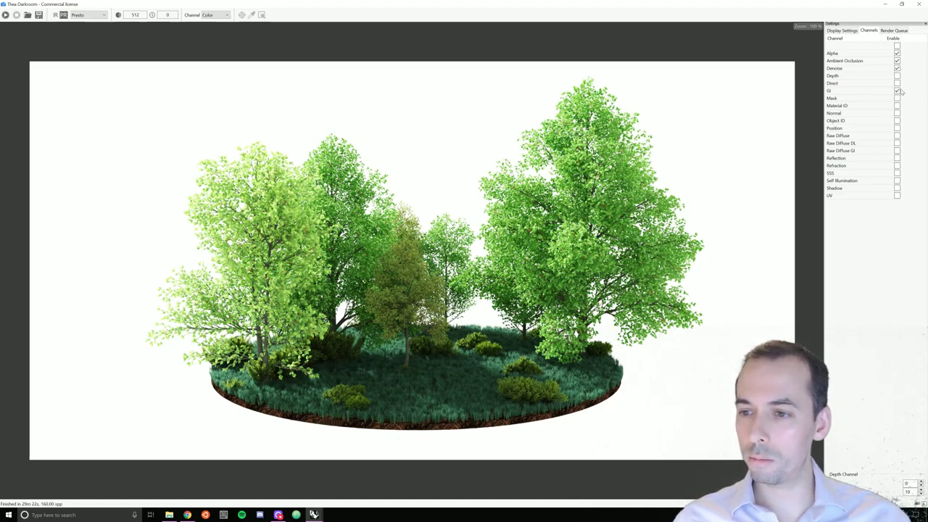
left_click(851, 33)
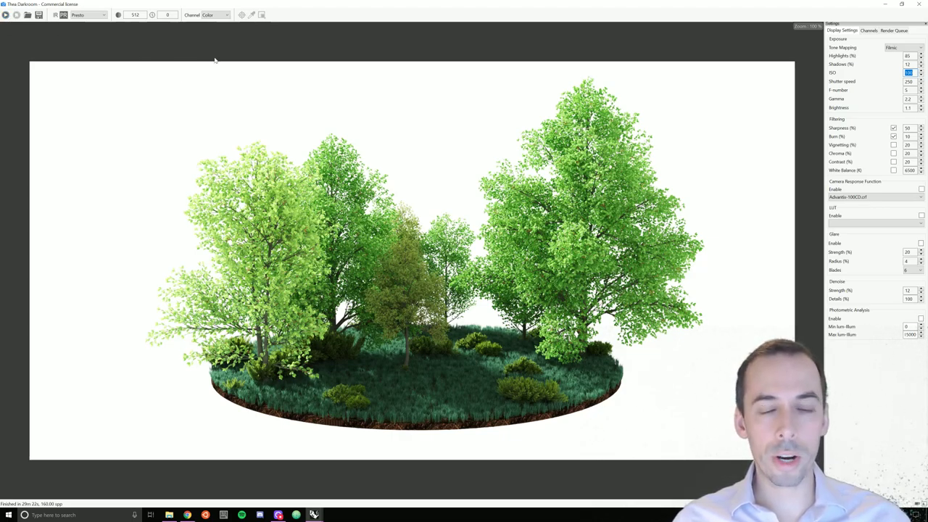
left_click(224, 16)
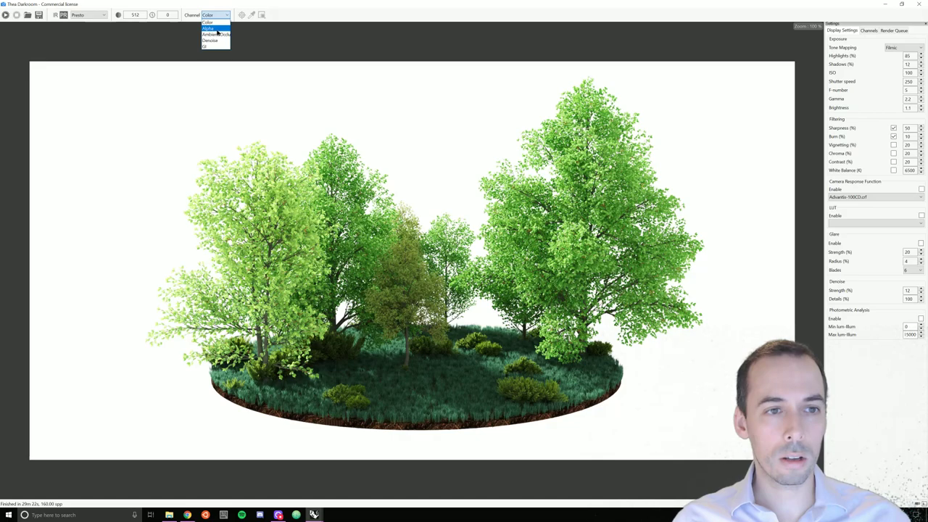
left_click(208, 27)
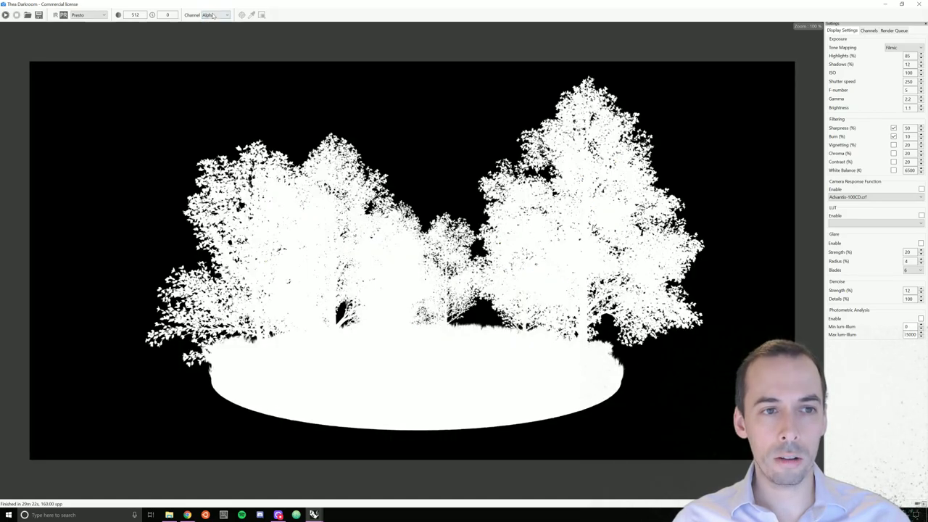
left_click(210, 15)
left_click(216, 21)
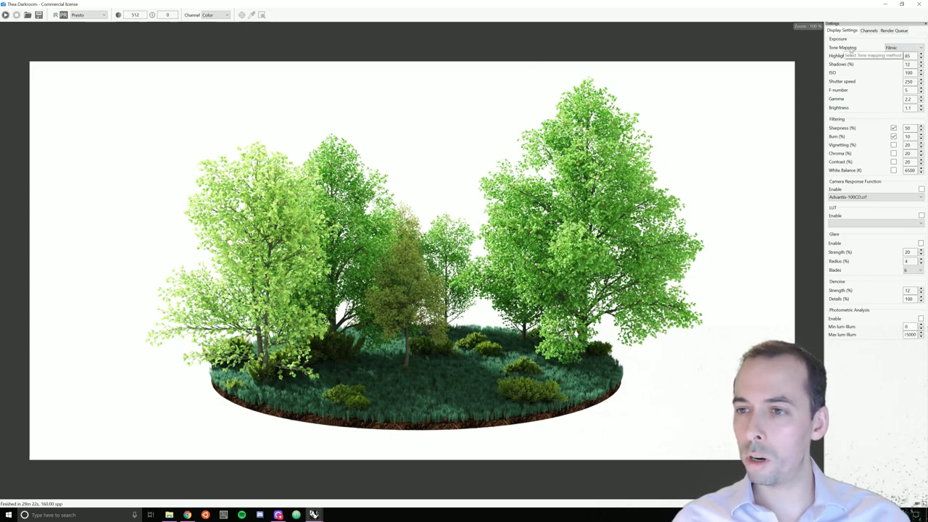
left_click(897, 49)
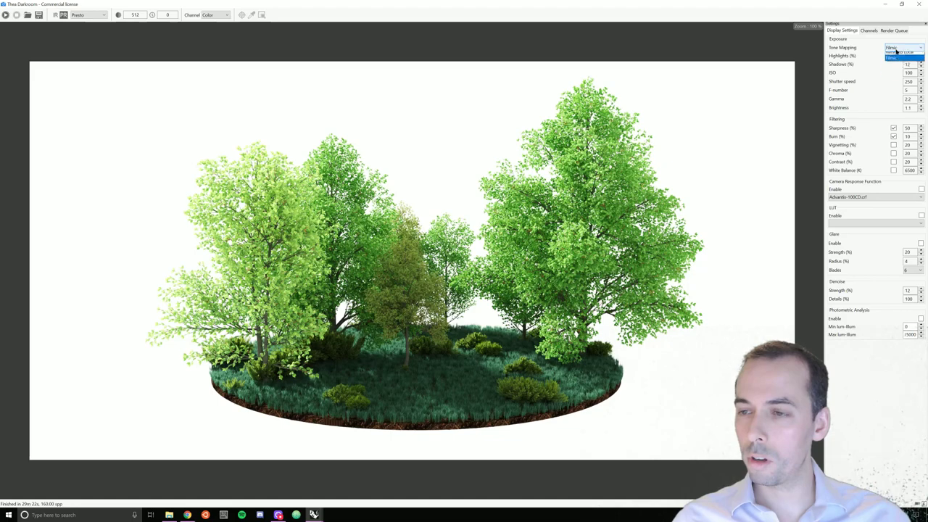
left_click(896, 55)
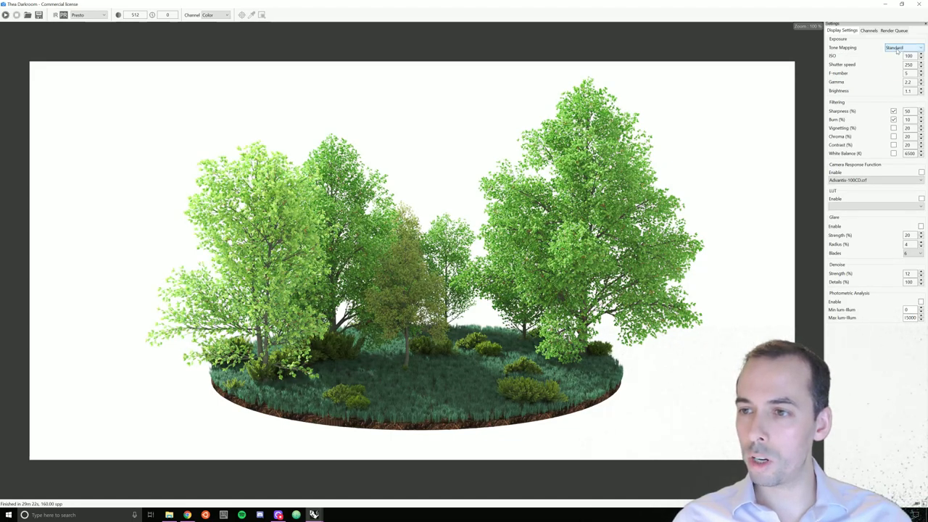
left_click(896, 48)
left_click(891, 64)
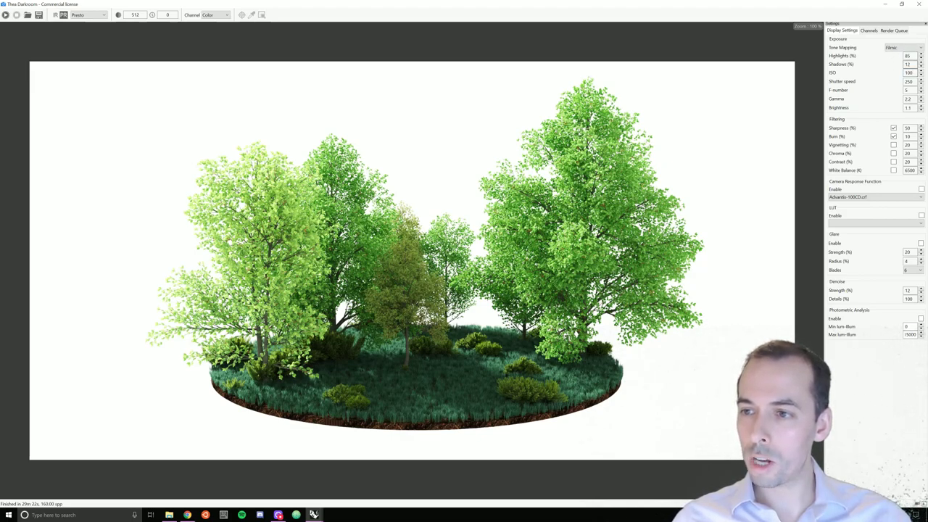
double_click(909, 73)
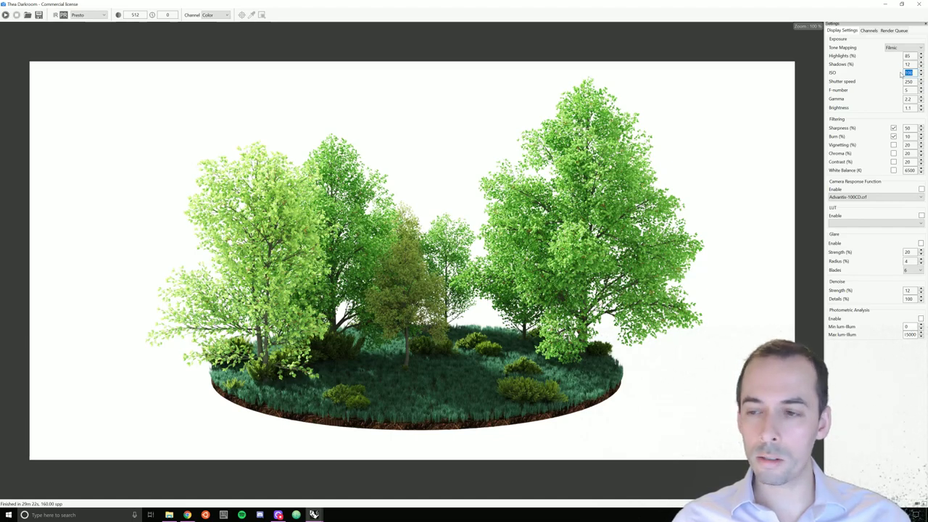
double_click(908, 108)
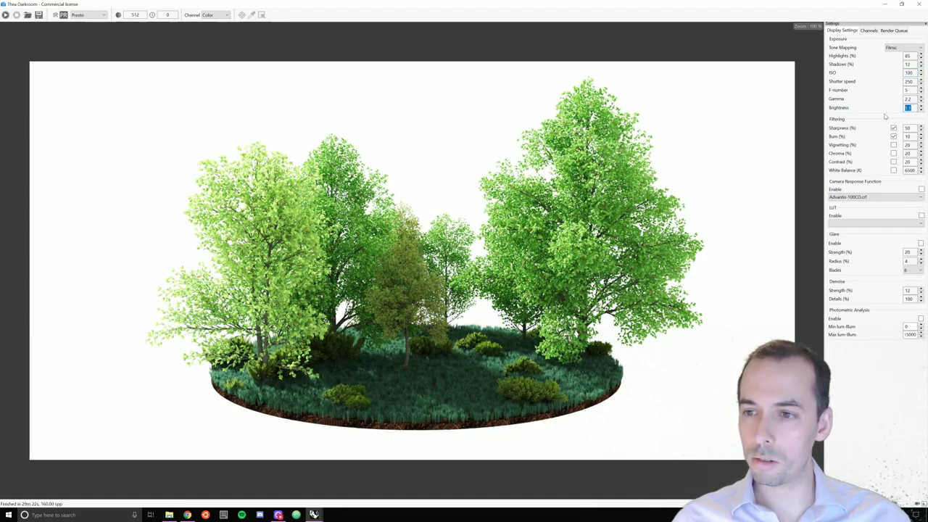